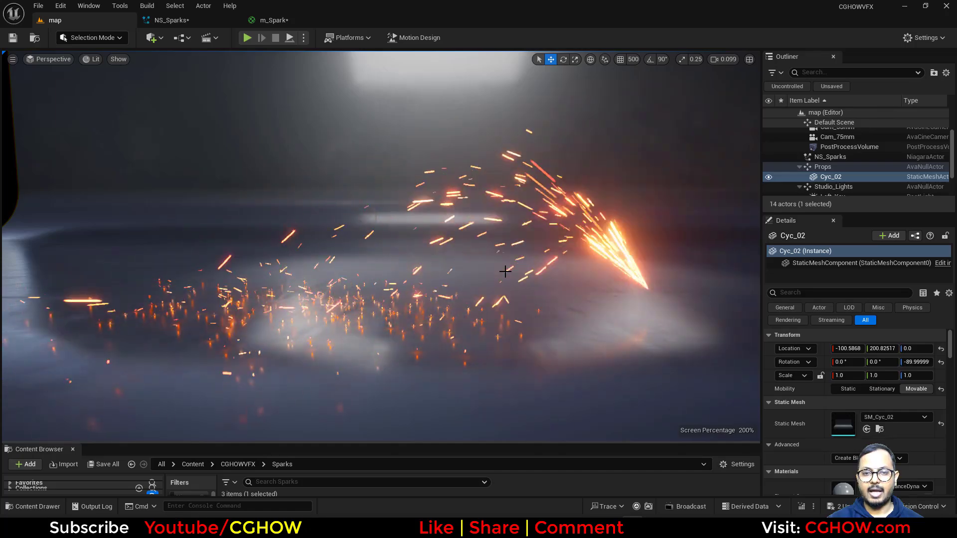
# Preview the finished spark effect and browse the channel's Throne wishlist, members-only videos, Fab listings and Patreon shop in the browser
pyautogui.moveTo(504, 271); pyautogui.dragTo(505, 299, button='right')
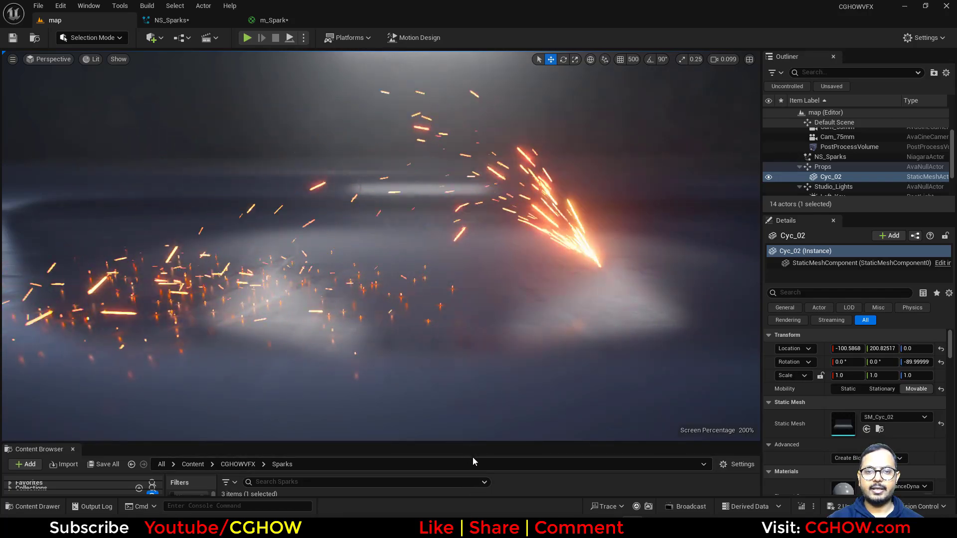
pyautogui.hotkey('alt', 'Tab')
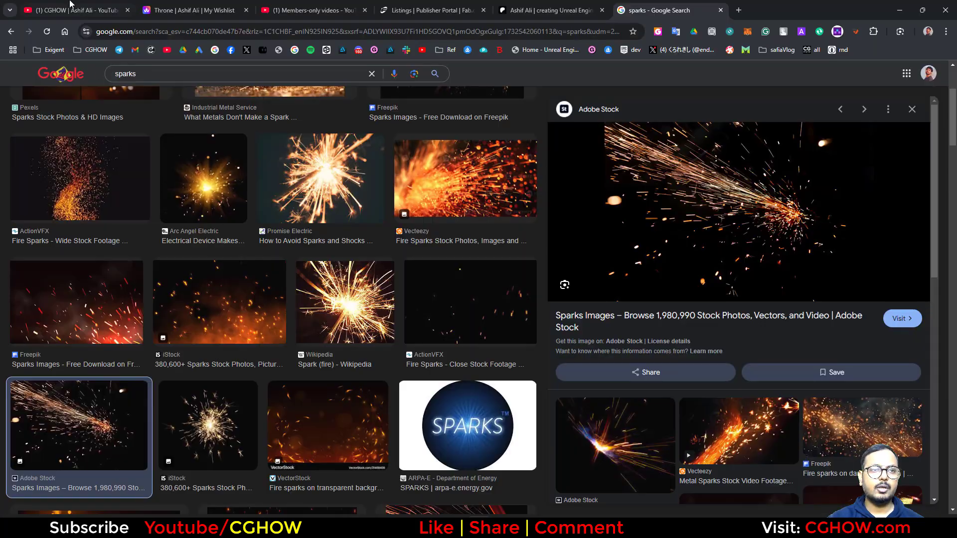
pyautogui.click(70, 5)
pyautogui.hotkey('ctrl', '2')
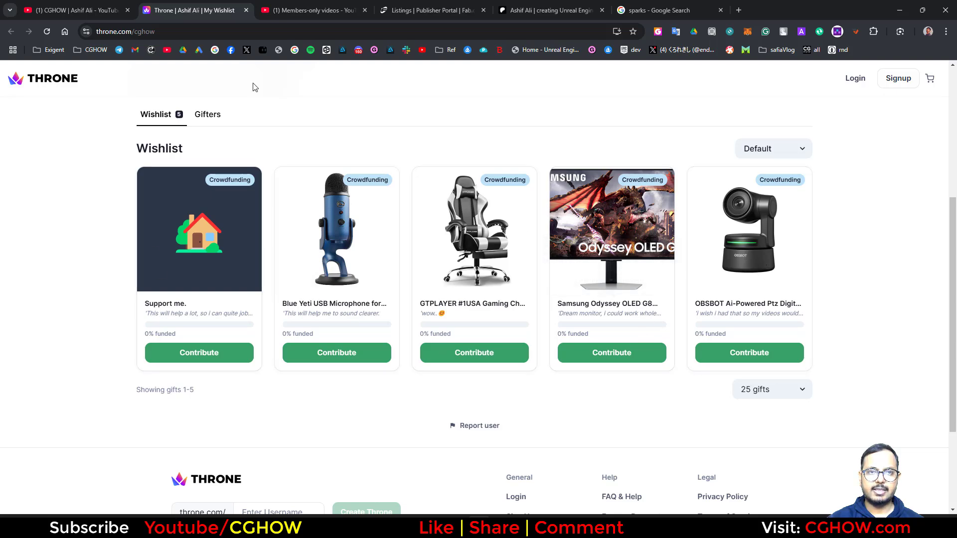
pyautogui.click(298, 6)
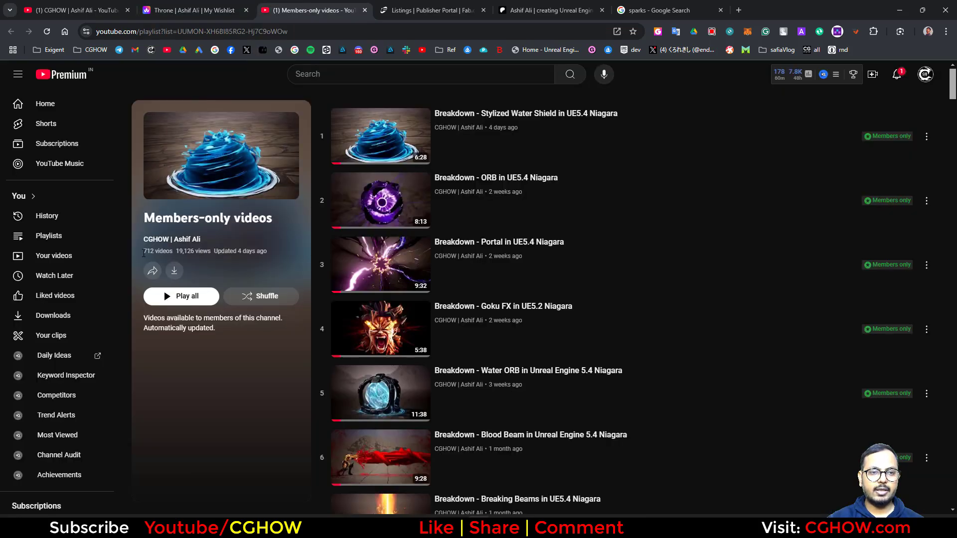
pyautogui.scroll(-15, 466, 239)
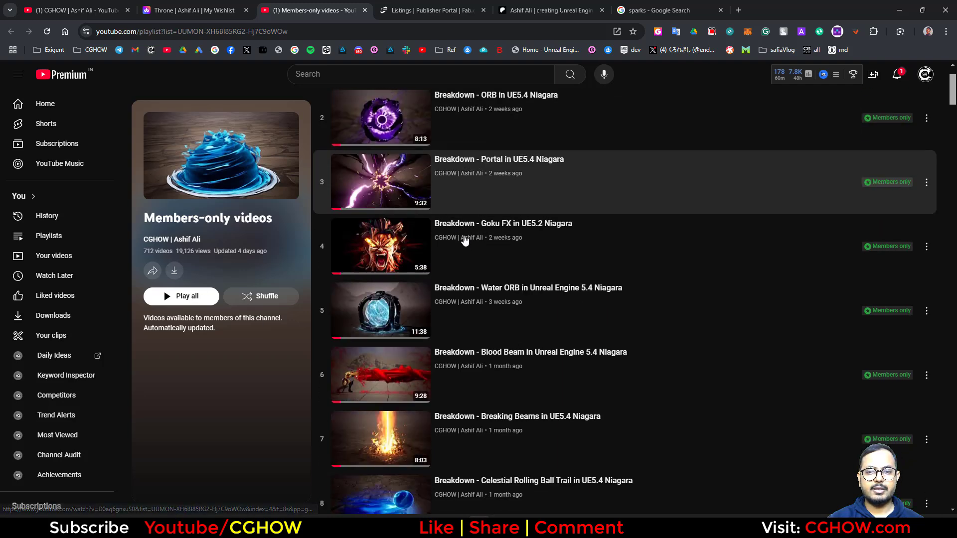
pyautogui.click(433, 8)
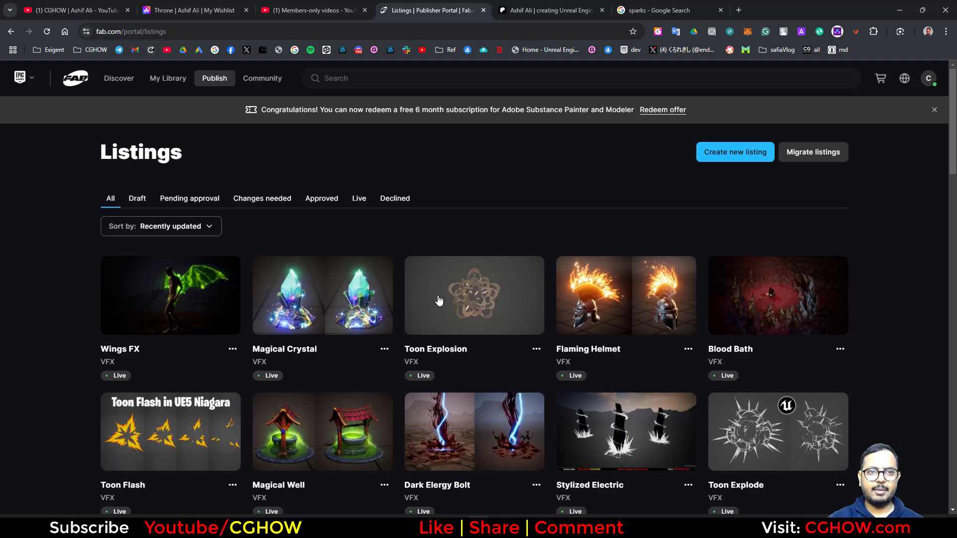
pyautogui.scroll(-12, 439, 301)
pyautogui.scroll(7, 417, 299)
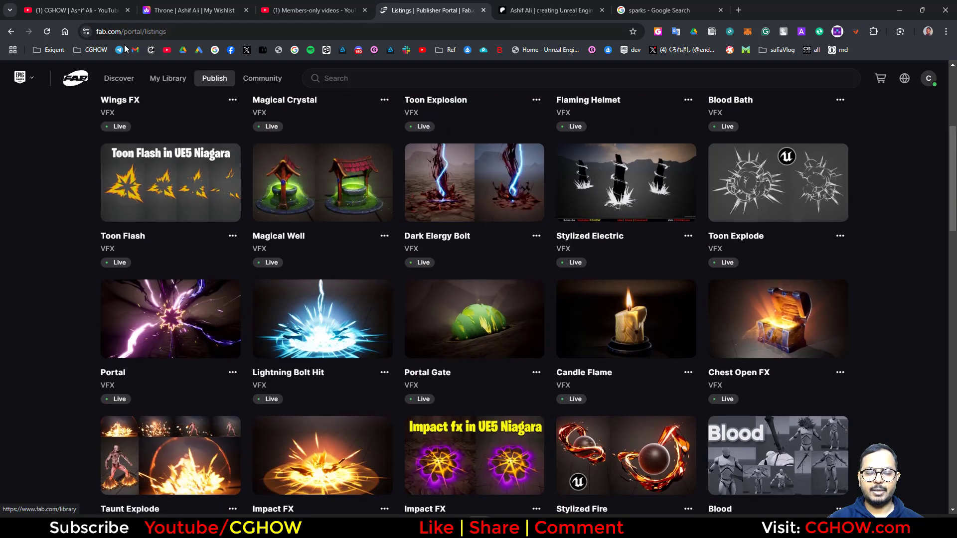
pyautogui.click(528, 8)
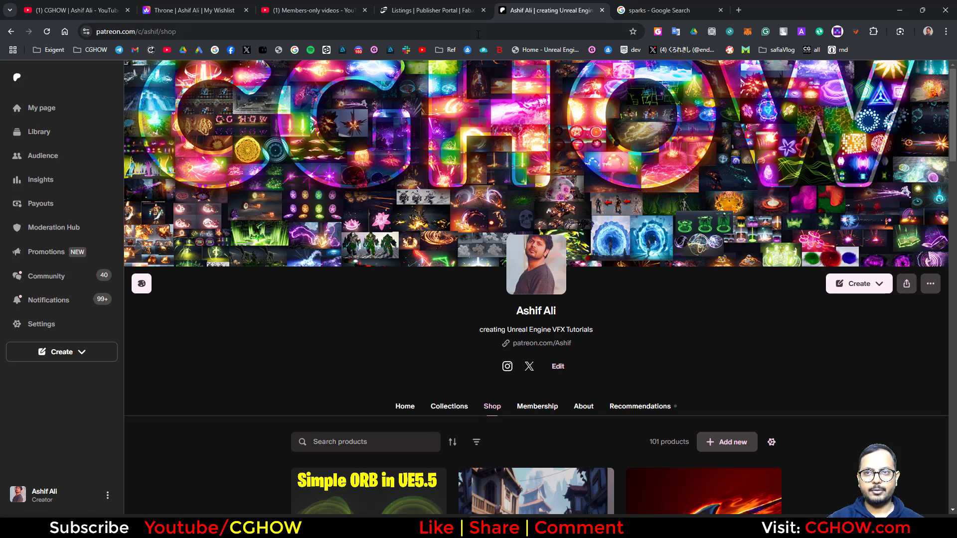
pyautogui.scroll(-10, 433, 310)
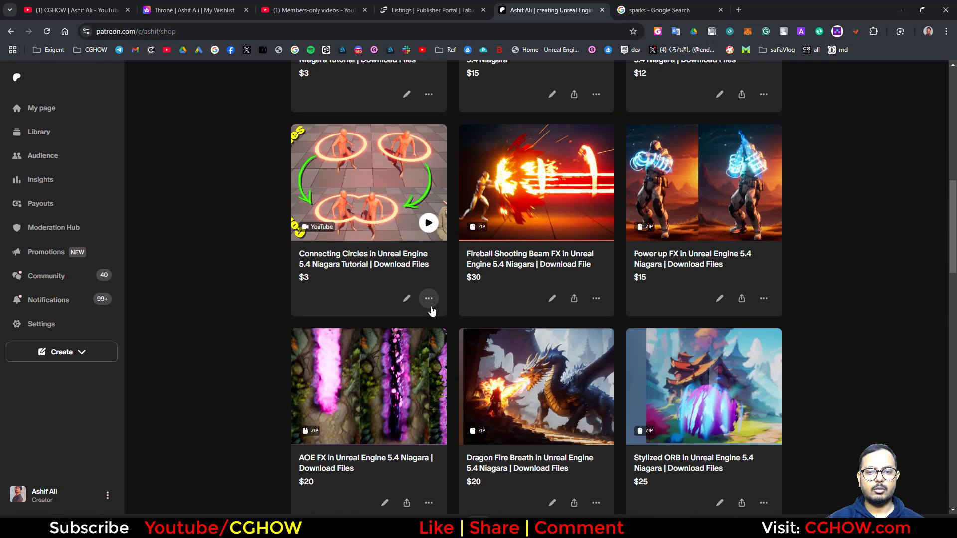
pyautogui.scroll(6, 431, 311)
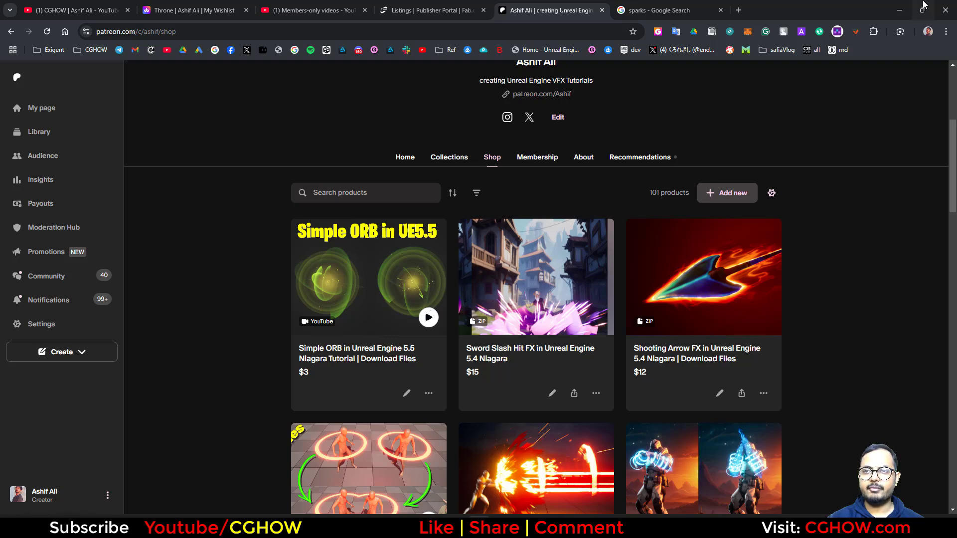
pyautogui.click(902, 10)
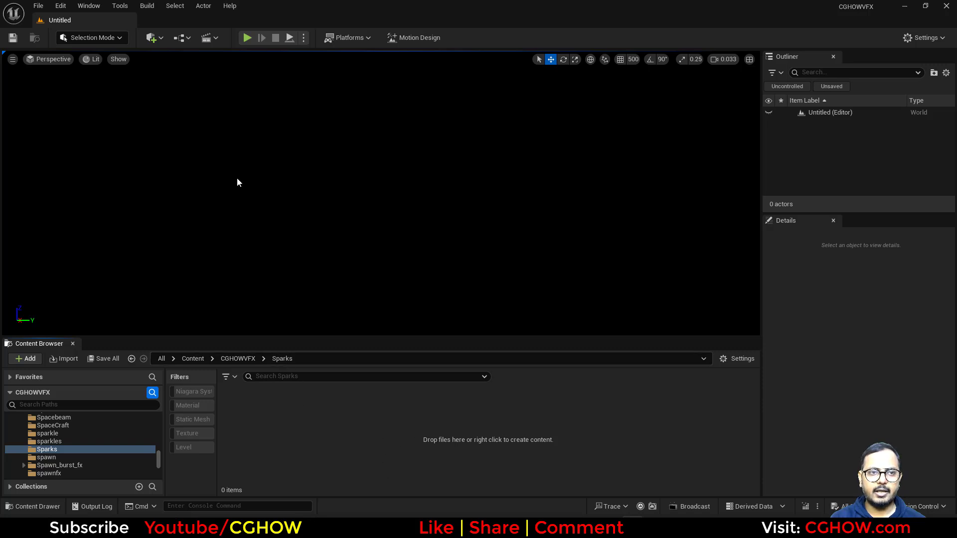
# Create a new level from the 3DMotion Graphics template and close the Sequencer and Remote Control panels
pyautogui.click(37, 6)
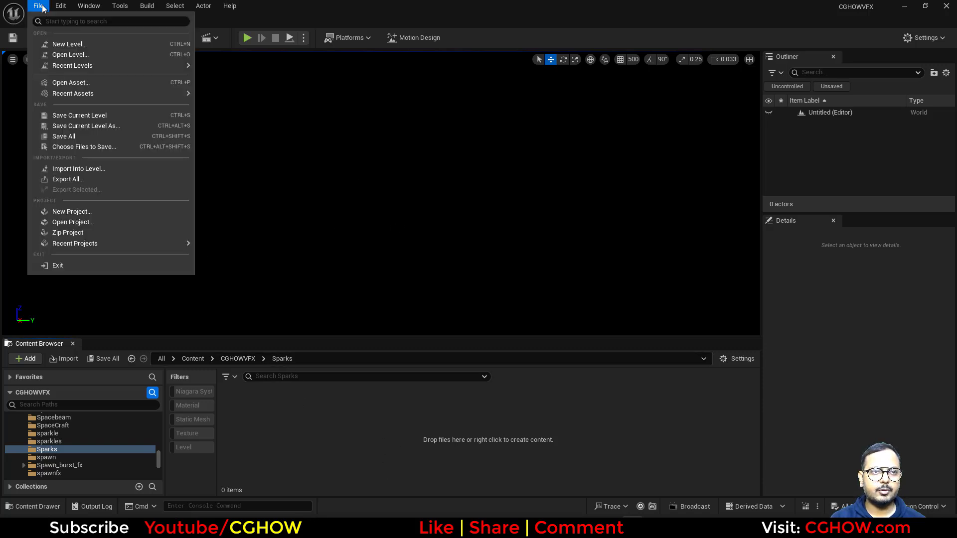
pyautogui.click(55, 45)
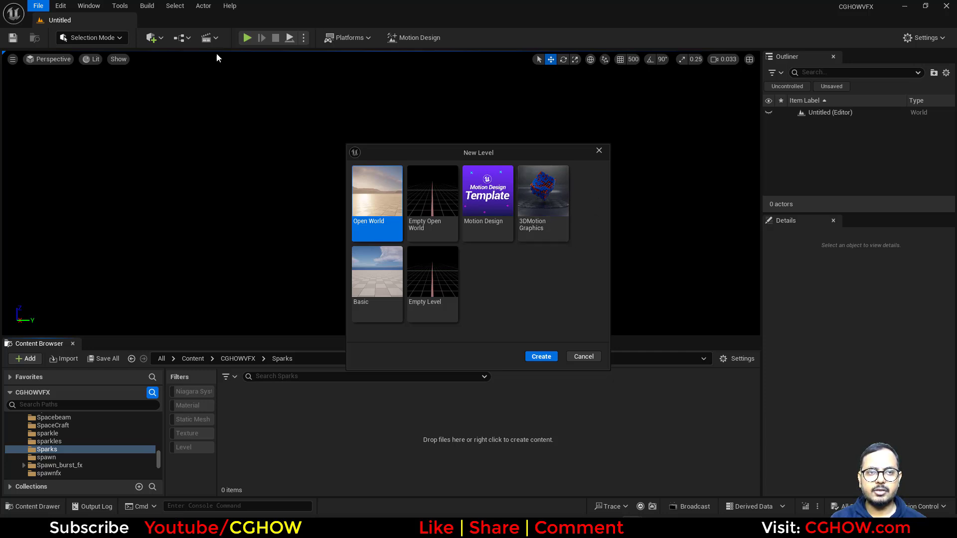
pyautogui.doubleClick(542, 202)
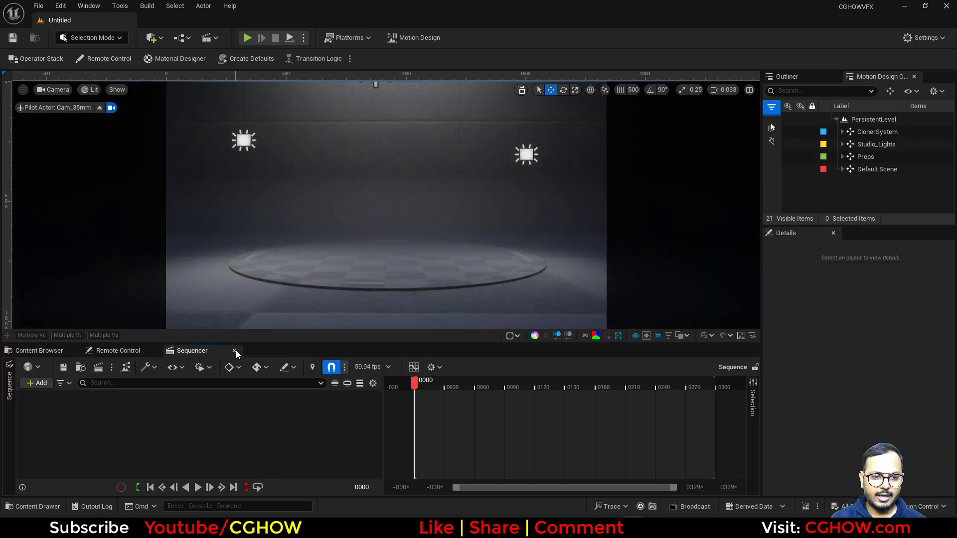
pyautogui.middleClick(169, 350)
pyautogui.click(153, 350)
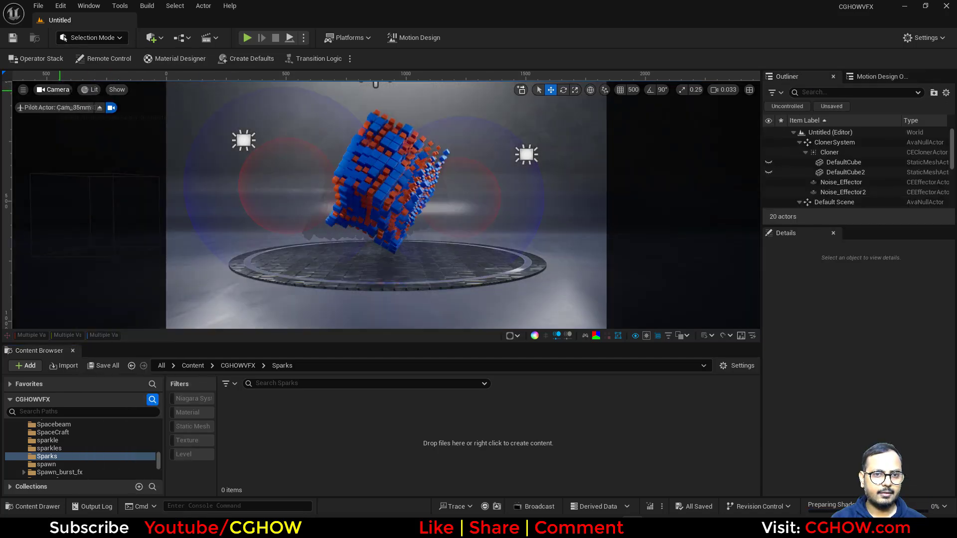
# Delete the cube cloner with its children and the round platform, keeping the studio backdrop and lights
pyautogui.click(372, 198)
pyautogui.press('Delete')
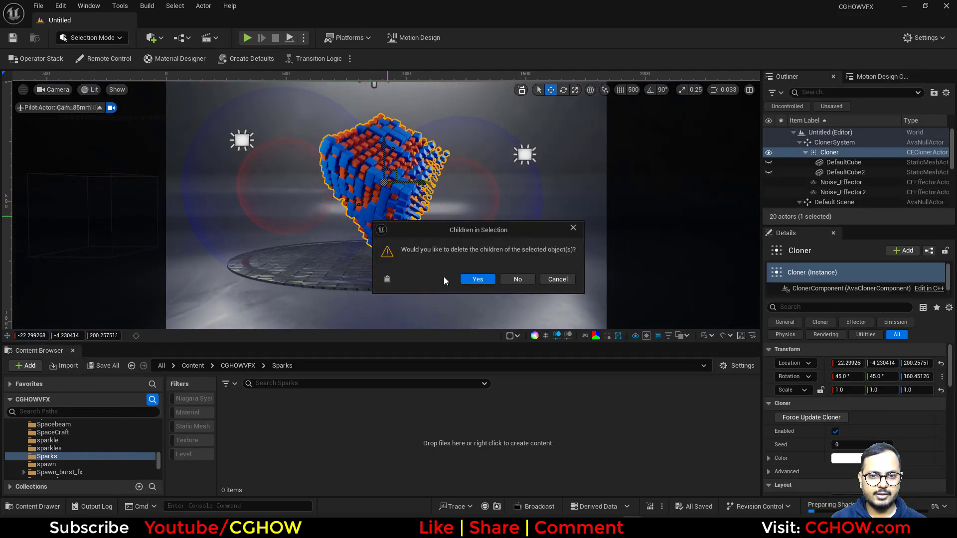
pyautogui.click(476, 280)
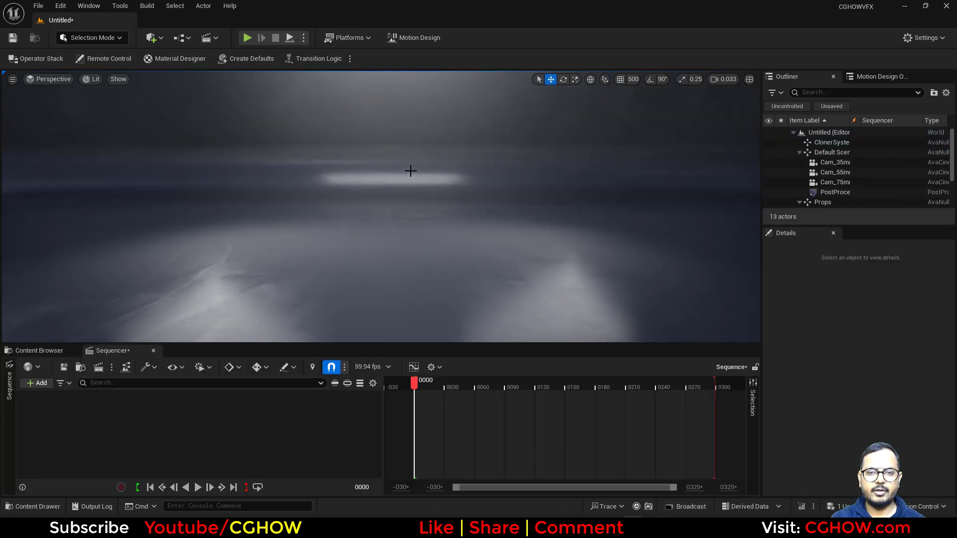
pyautogui.moveTo(410, 171); pyautogui.dragTo(563, 161, button='right')
pyautogui.moveTo(386, 221); pyautogui.dragTo(386, 213, button='right')
pyautogui.scroll(1, 386, 221)
pyautogui.press('w')
pyautogui.moveTo(162, 316); pyautogui.dragTo(162, 316, button='right')
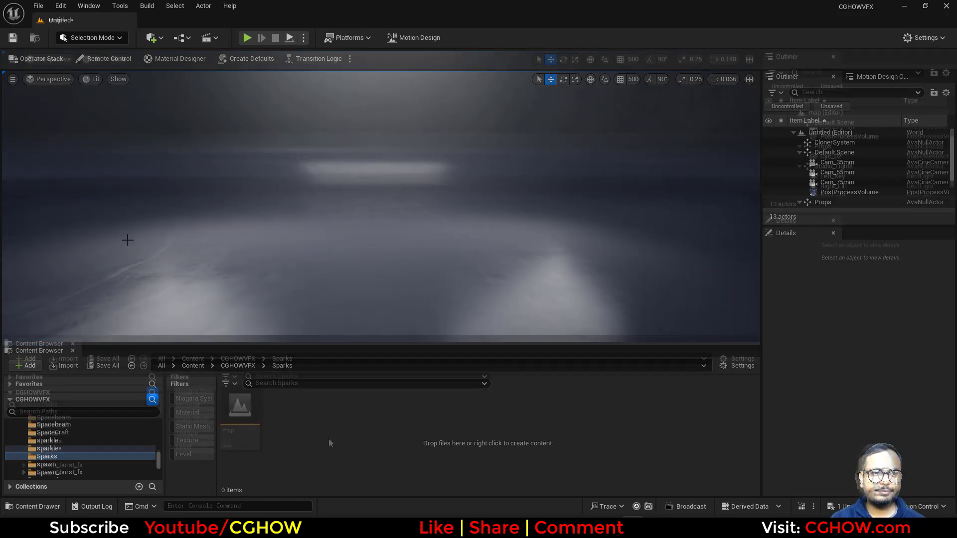
# Create a Niagara system from the Fountain emitter in the Sparks folder, name it NS_Sparks and open it
pyautogui.rightClick(363, 448)
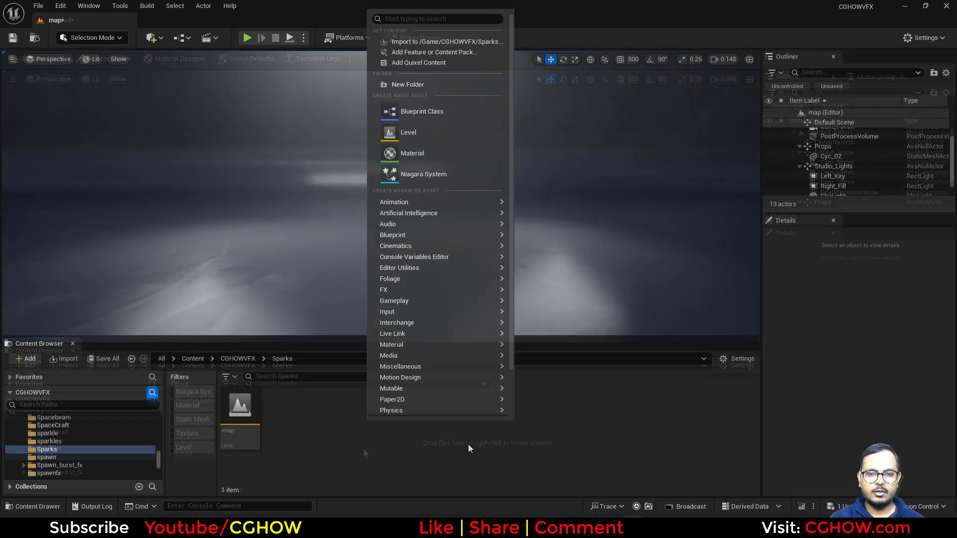
pyautogui.click(395, 177)
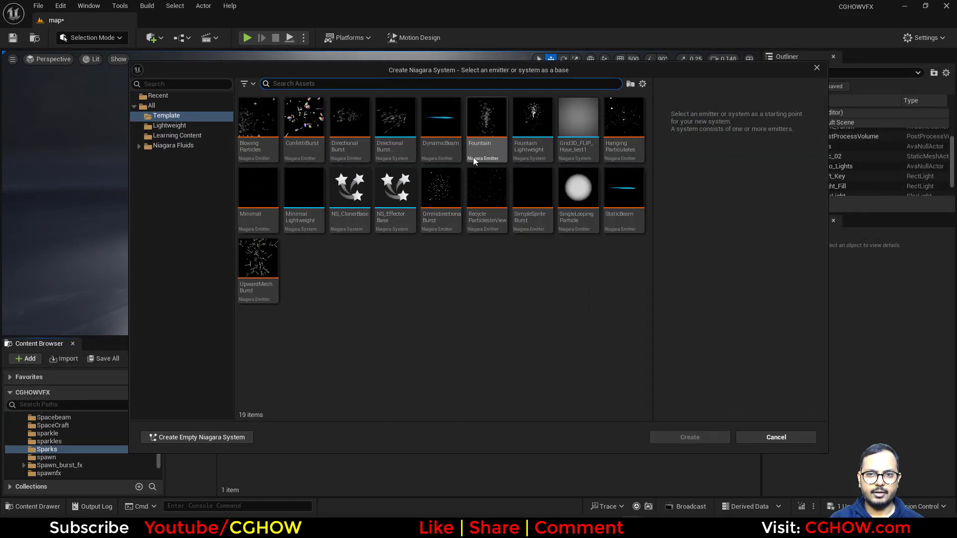
pyautogui.click(474, 153)
pyautogui.click(690, 437)
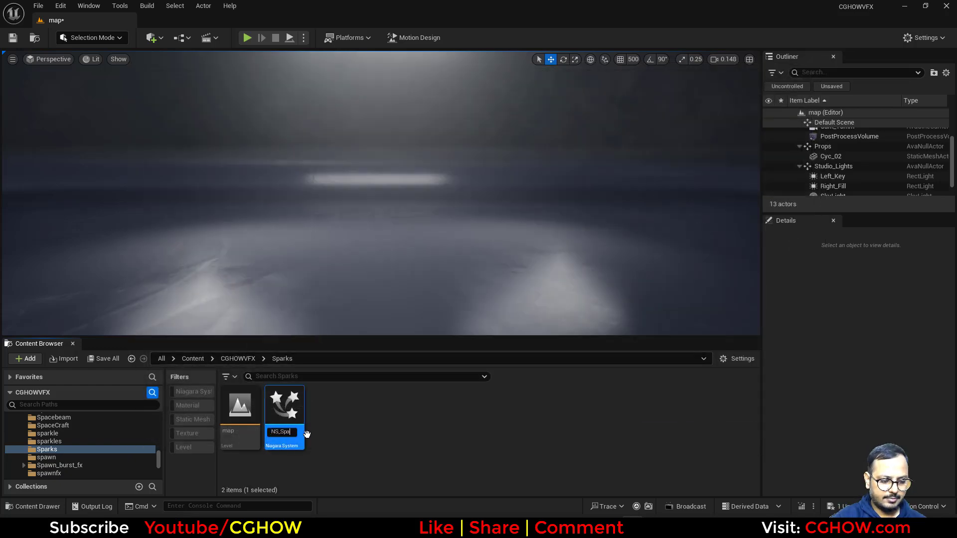
pyautogui.doubleClick(305, 433)
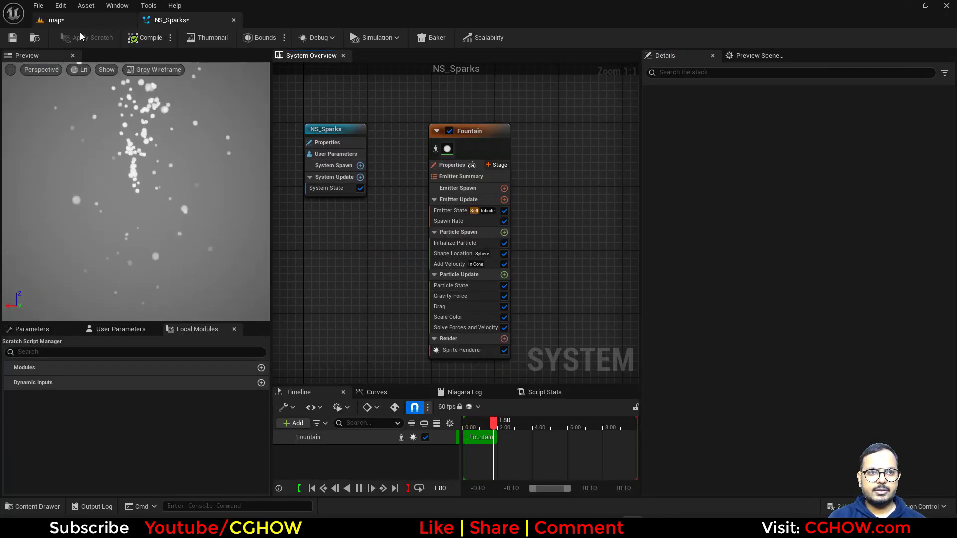
# Place NS_Sparks in the map level above the floor and rotate it about -41° around X
pyautogui.click(54, 20)
pyautogui.moveTo(289, 413); pyautogui.dragTo(504, 285)
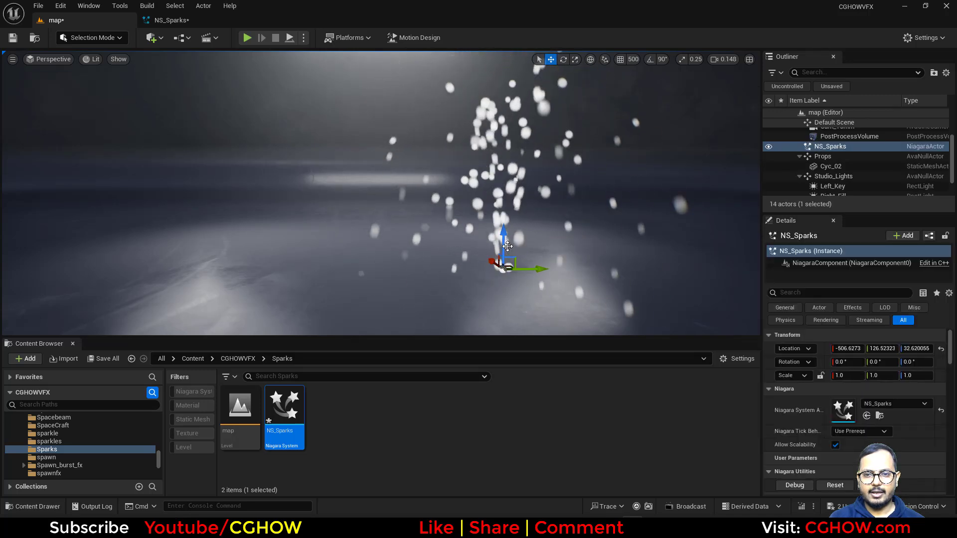
pyautogui.press('e')
pyautogui.moveTo(504, 216); pyautogui.dragTo(461, 222)
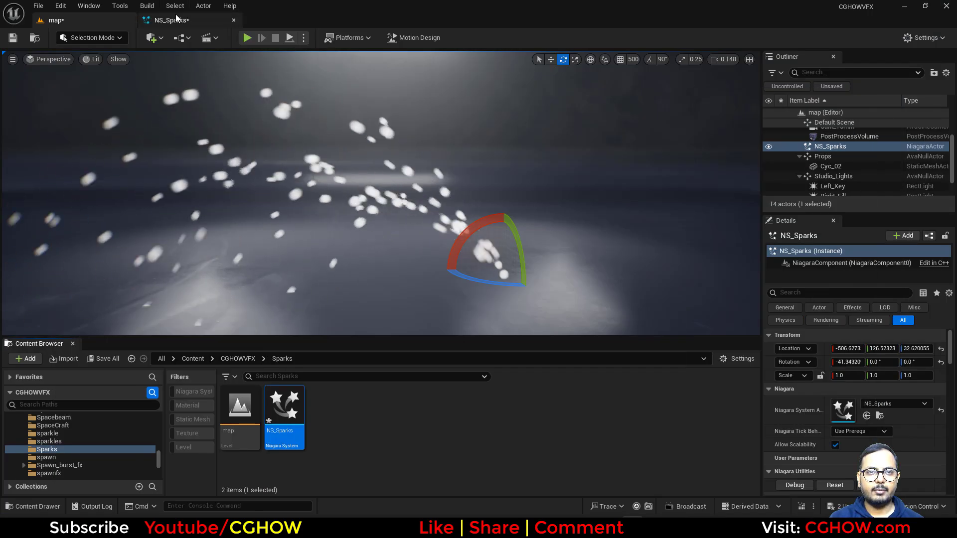
# Set the alignment of the Fountain emitter's Sprite Renderer to Velocity Aligned
pyautogui.click(190, 21)
pyautogui.click(465, 349)
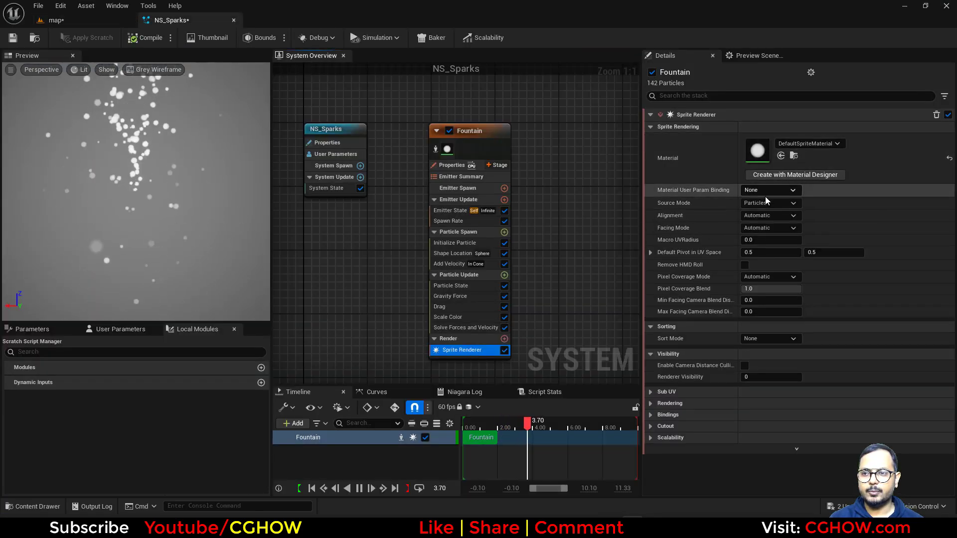
pyautogui.click(780, 221)
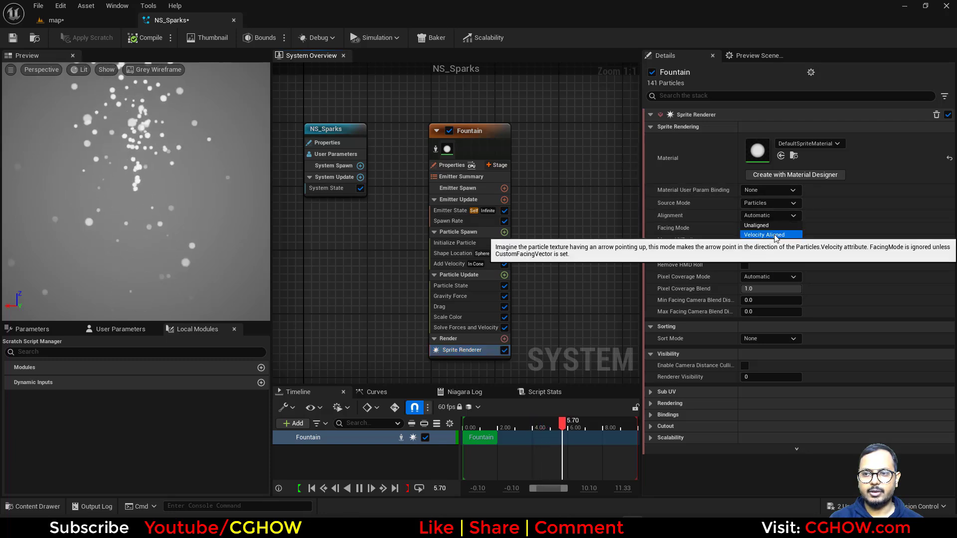
pyautogui.click(770, 236)
# Add a Scale Sprite Size by Speed module to Particle Update with a Max Scale Factor Y of 6, and check the level
pyautogui.click(505, 275)
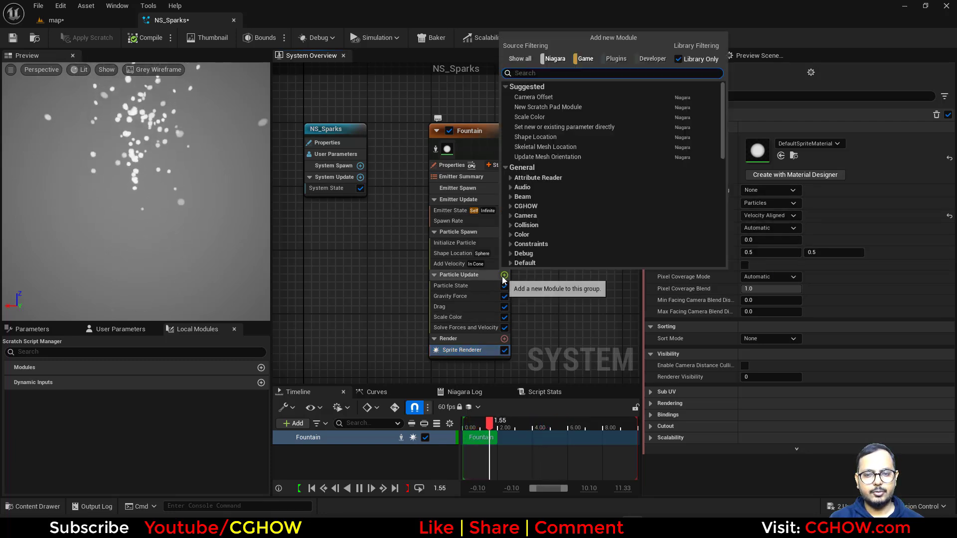
pyautogui.write('siz')
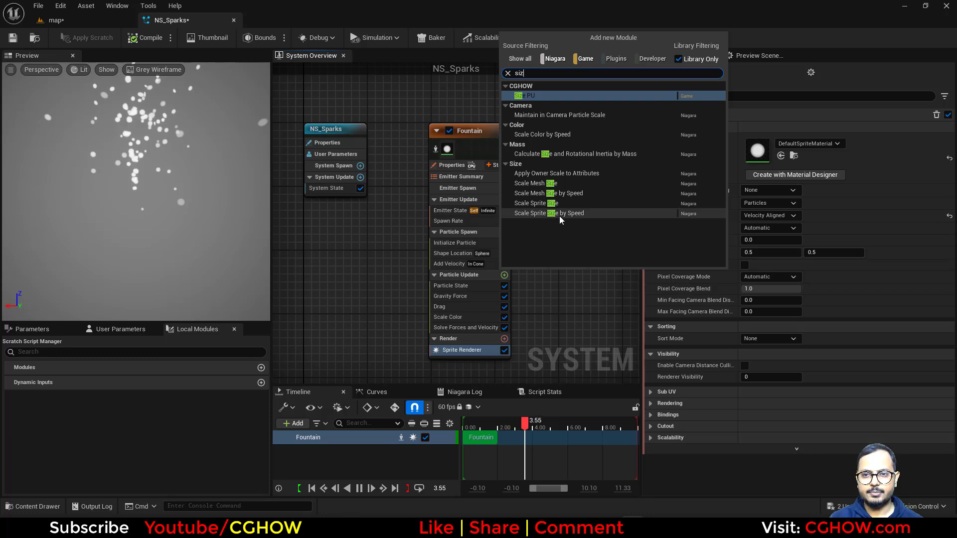
pyautogui.click(546, 213)
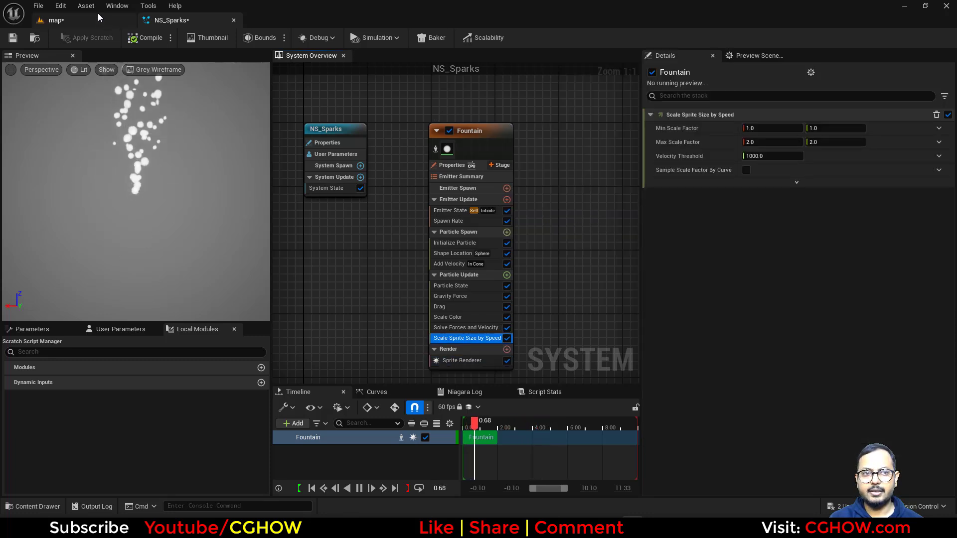
pyautogui.click(835, 142)
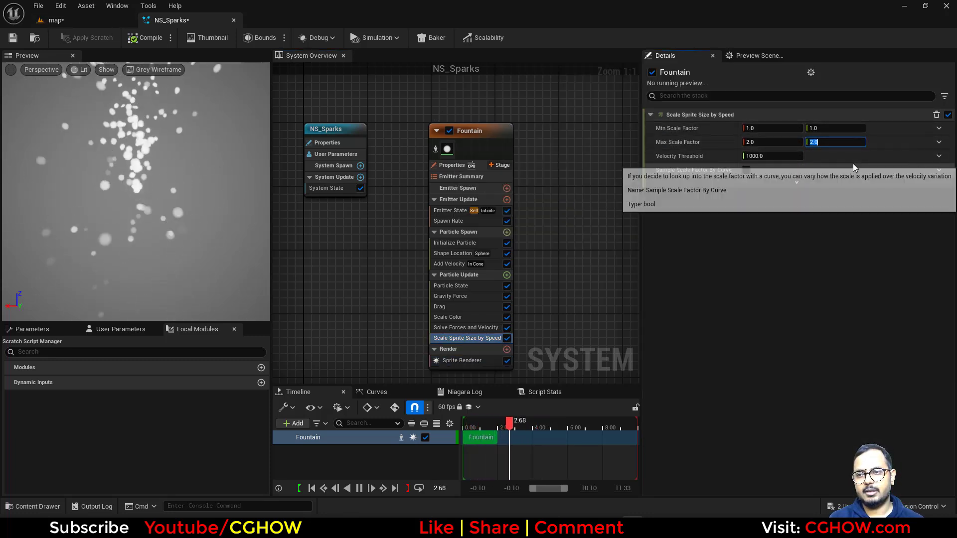
pyautogui.write('6')
pyautogui.press('Return')
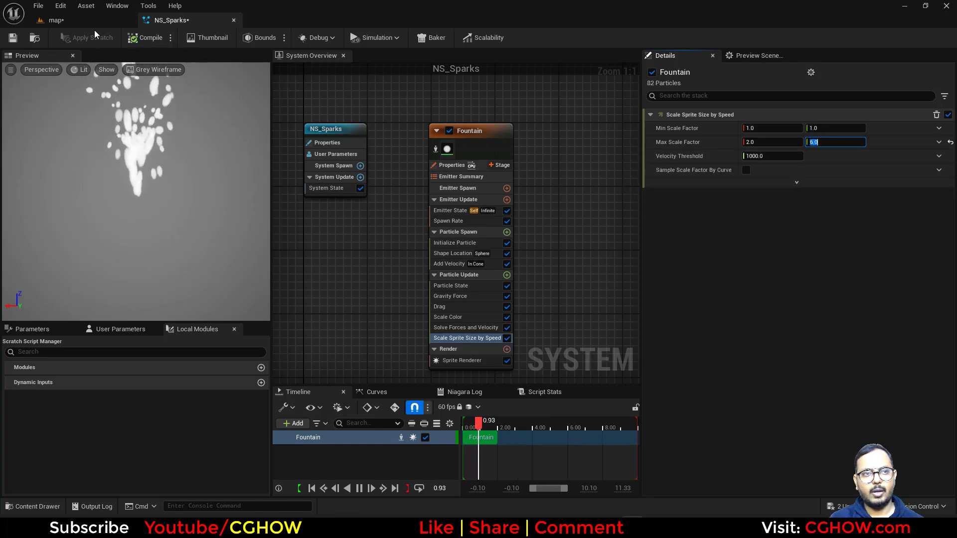
pyautogui.click(93, 23)
pyautogui.click(202, 23)
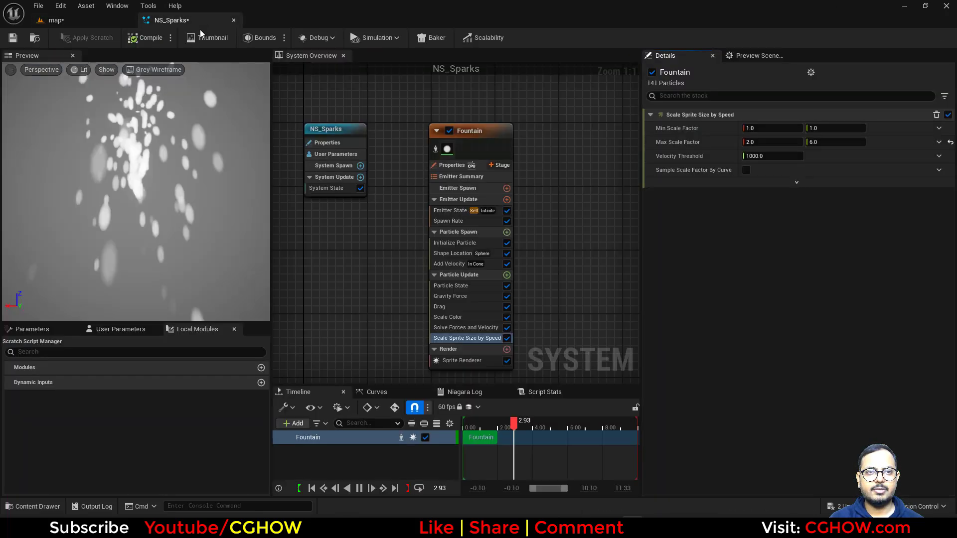
# In Initialize Particle, set the uniform sprite size to min 1 and max 2 and the mass mode to Unset, and check the level
pyautogui.click(455, 243)
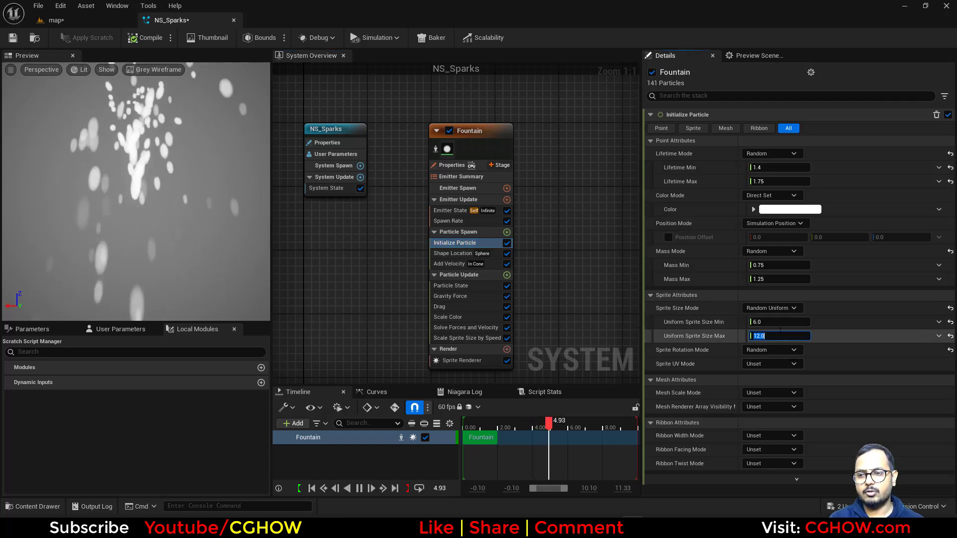
pyautogui.click(779, 322)
pyautogui.write('1')
pyautogui.press('Return')
pyautogui.click(771, 251)
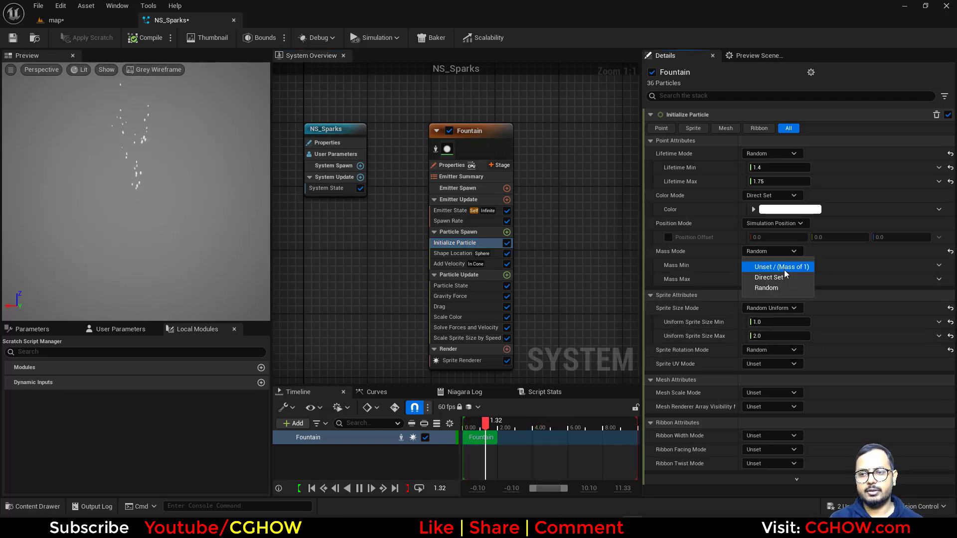
pyautogui.click(767, 263)
pyautogui.click(56, 20)
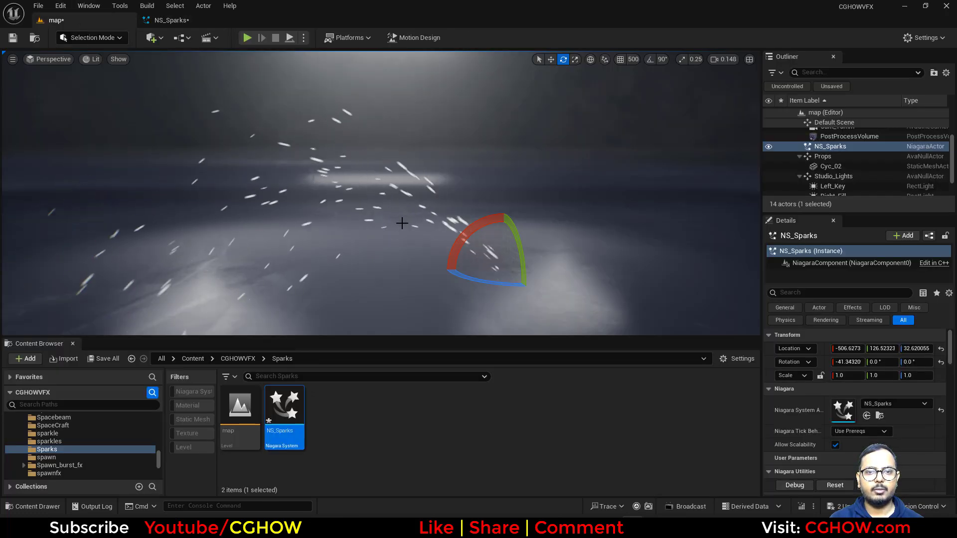
pyautogui.scroll(-3, 393, 235)
pyautogui.moveTo(393, 235); pyautogui.dragTo(319, 235, button='middle')
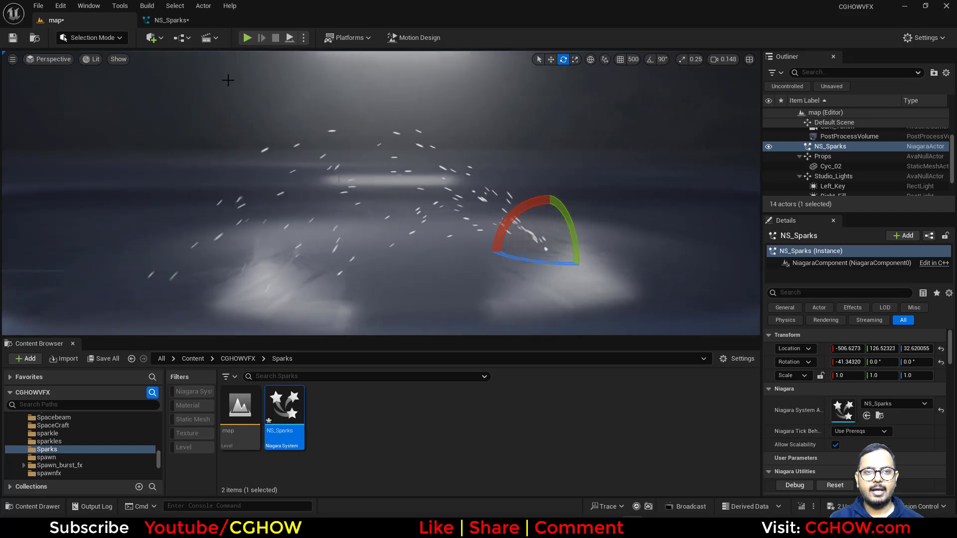
# Disable the Shape Location module in the Fountain emitter's Particle Spawn group and check the sparks in the level
pyautogui.click(194, 22)
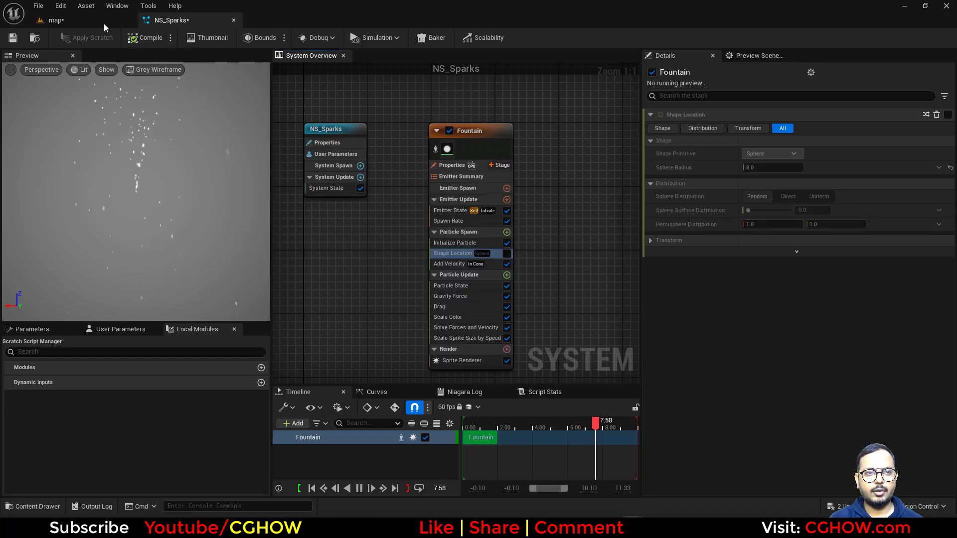
pyautogui.click(103, 20)
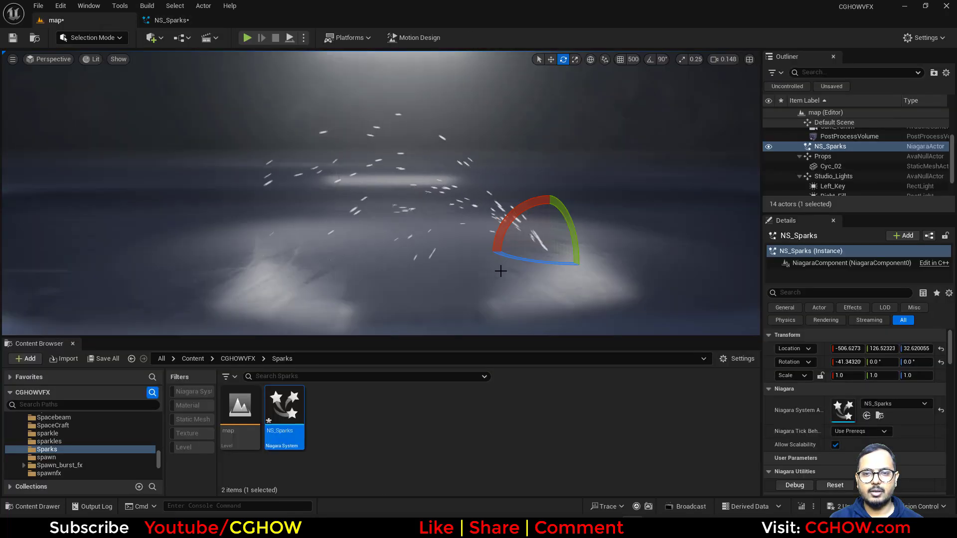
# In Initialize Particle, set the color to red 37, green 7.5 and blue 0.2, and check the sparks in the level
pyautogui.click(195, 21)
pyautogui.moveTo(351, 264); pyautogui.dragTo(324, 241, button='right')
pyautogui.click(418, 219)
pyautogui.click(753, 210)
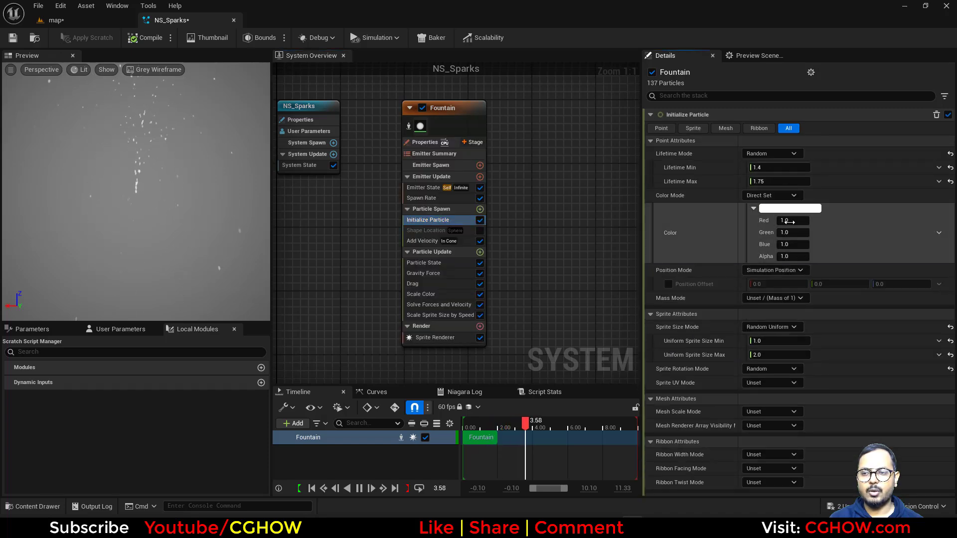
pyautogui.write('37')
pyautogui.press('Return')
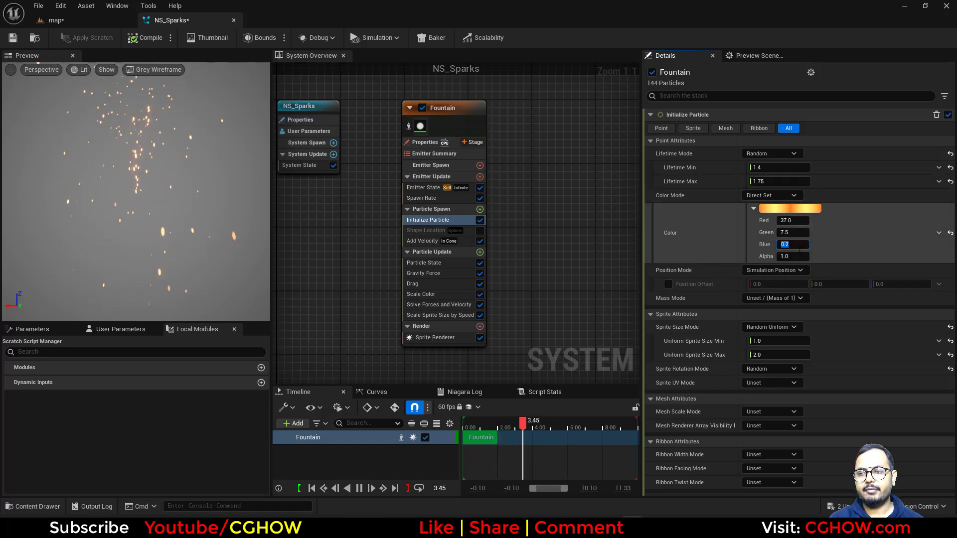
pyautogui.click(98, 19)
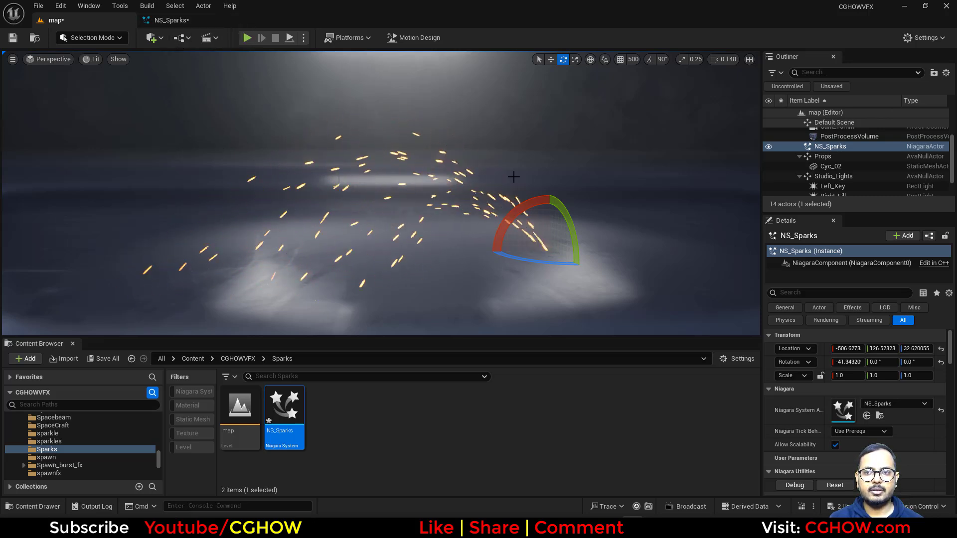
pyautogui.scroll(-4, 587, 231)
pyautogui.scroll(-2, 583, 201)
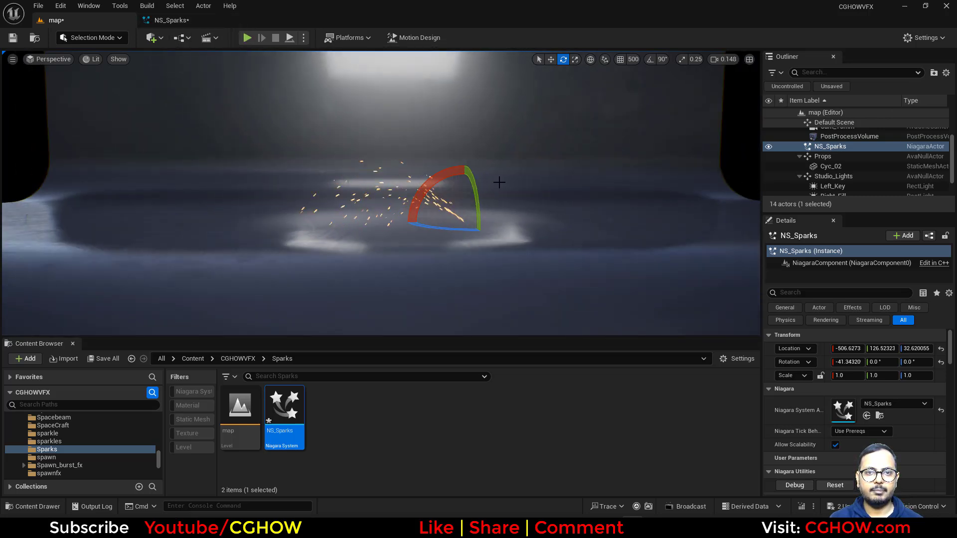
pyautogui.scroll(5, 604, 293)
pyautogui.scroll(-3, 603, 293)
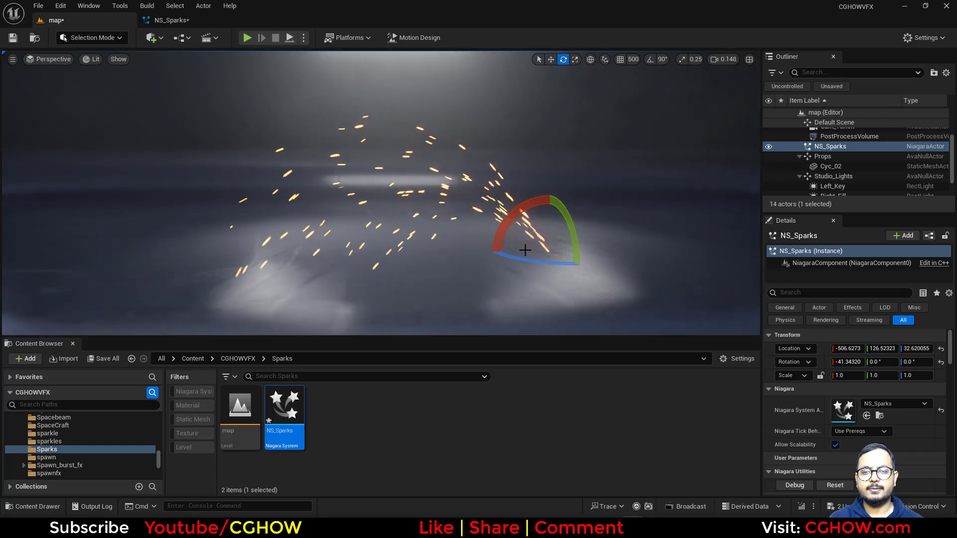
pyautogui.scroll(1, 577, 224)
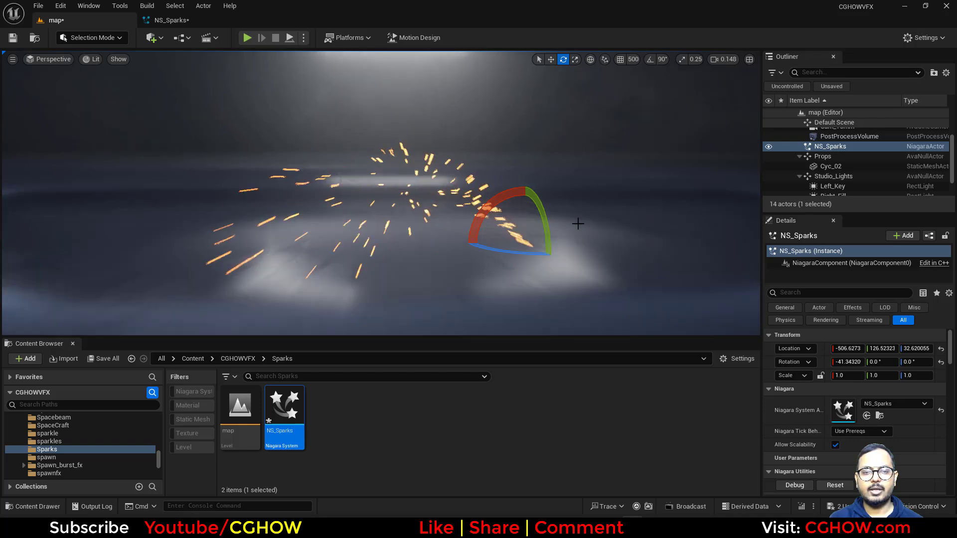
# Add a Collision module to the Fountain emitter's Particle Update, check the level and save all changed assets
pyautogui.click(179, 20)
pyautogui.click(452, 336)
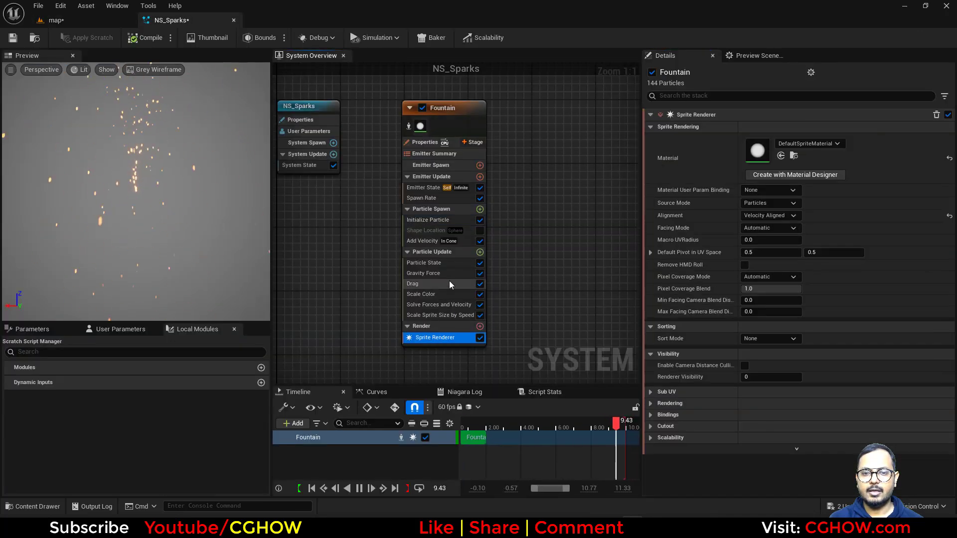
pyautogui.click(480, 252)
pyautogui.write('coll')
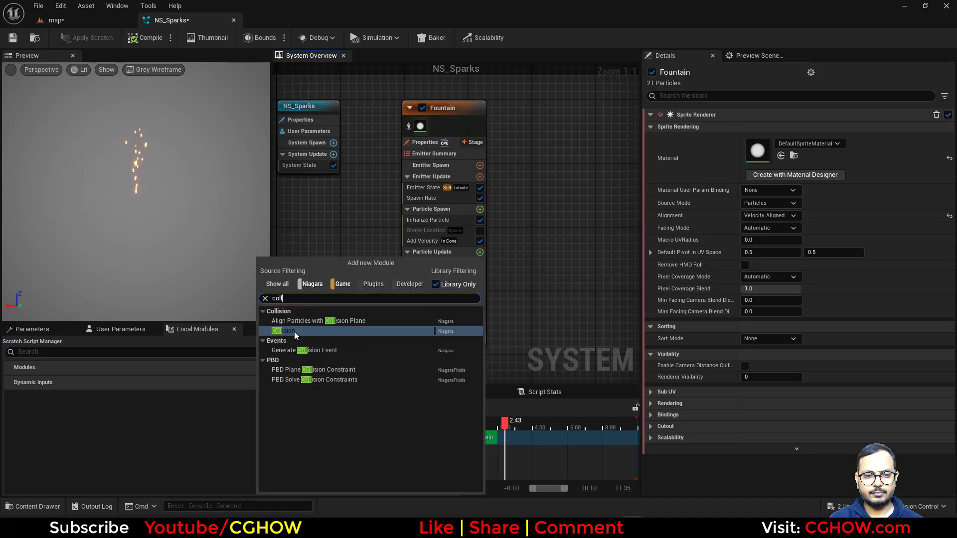
pyautogui.click(294, 331)
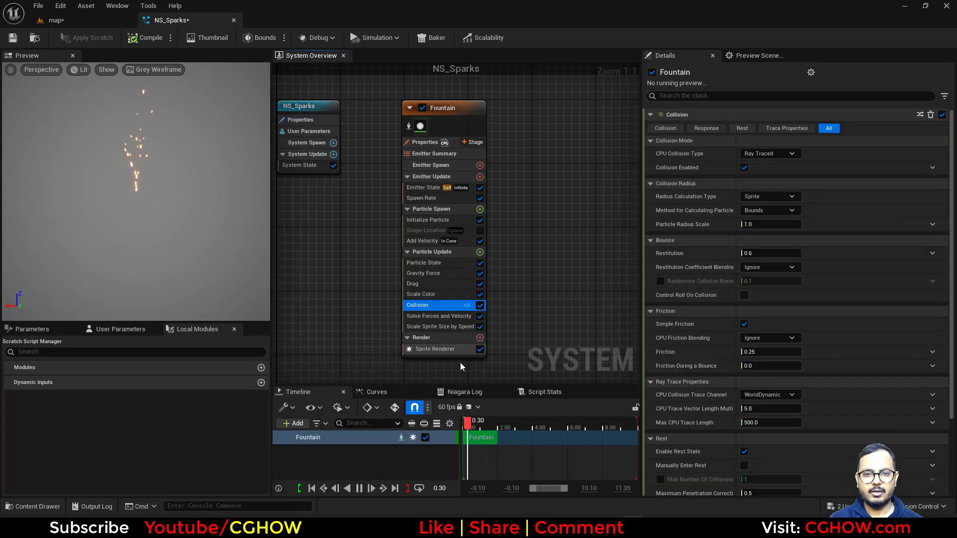
pyautogui.click(56, 20)
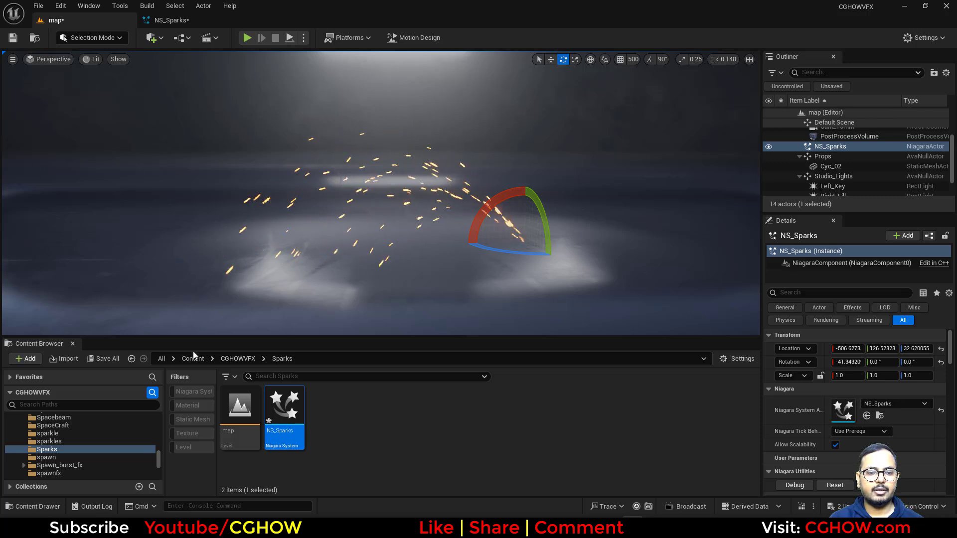
pyautogui.click(104, 359)
pyautogui.click(557, 375)
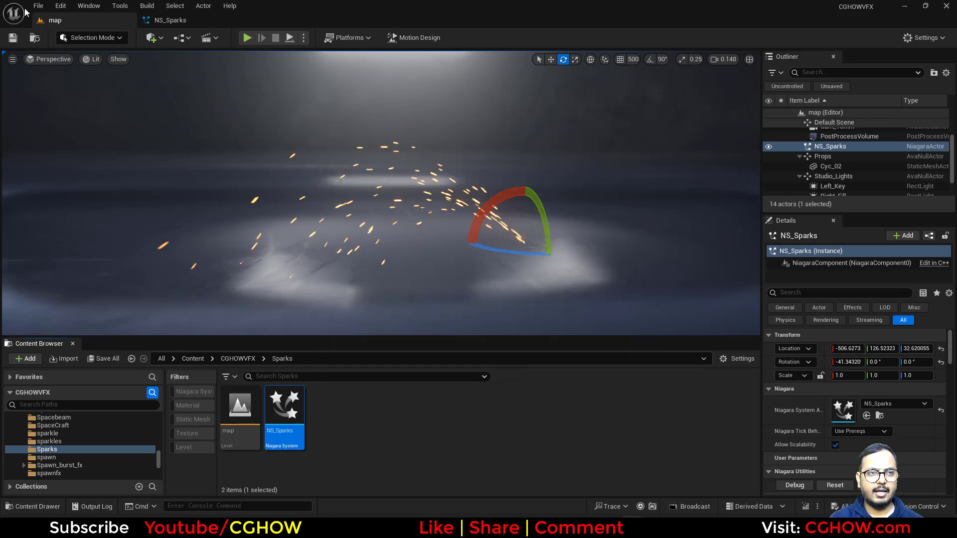
# Create a new level from the Basic template for testing the collision
pyautogui.click(37, 7)
pyautogui.click(90, 46)
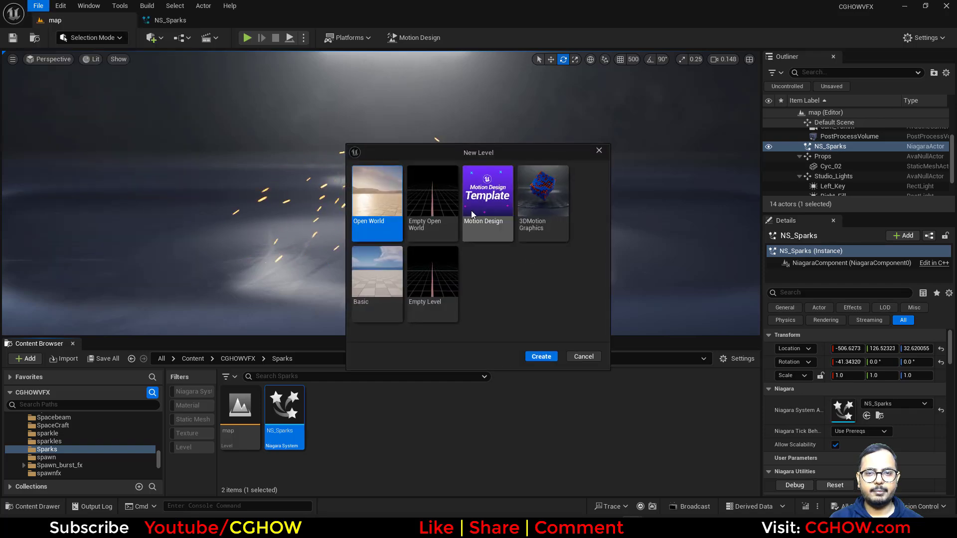
pyautogui.doubleClick(371, 268)
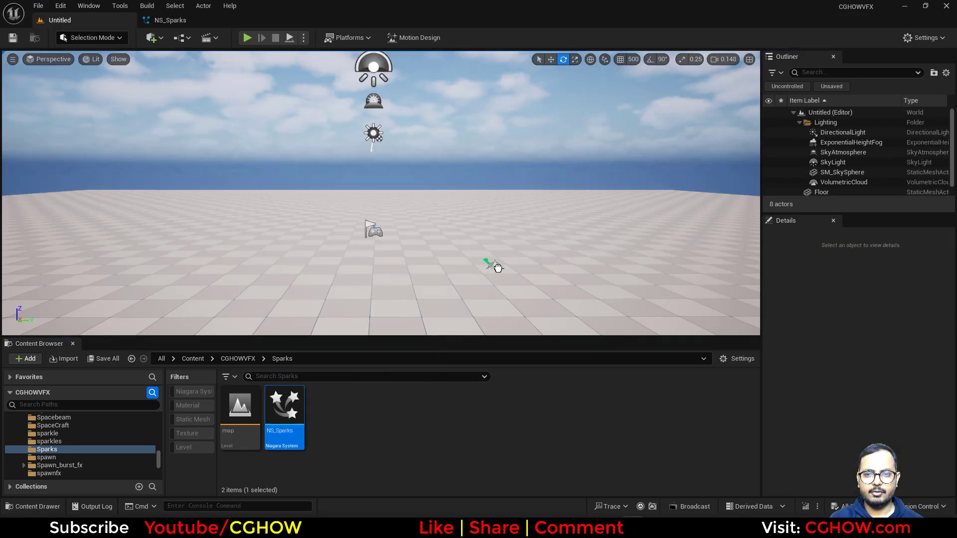
# Place NS_Sparks above the floor of the Basic level and rotate it about -60° around X to test the collision
pyautogui.moveTo(505, 267); pyautogui.dragTo(504, 266)
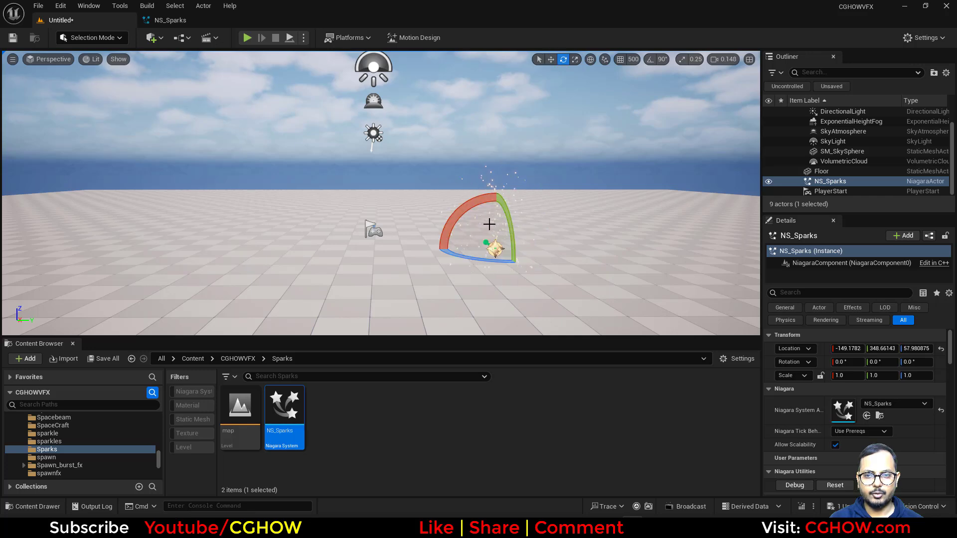
pyautogui.moveTo(458, 212); pyautogui.dragTo(442, 225)
pyautogui.moveTo(443, 225); pyautogui.dragTo(558, 264, button='right')
pyautogui.press('w')
pyautogui.moveTo(382, 187); pyautogui.dragTo(378, 189)
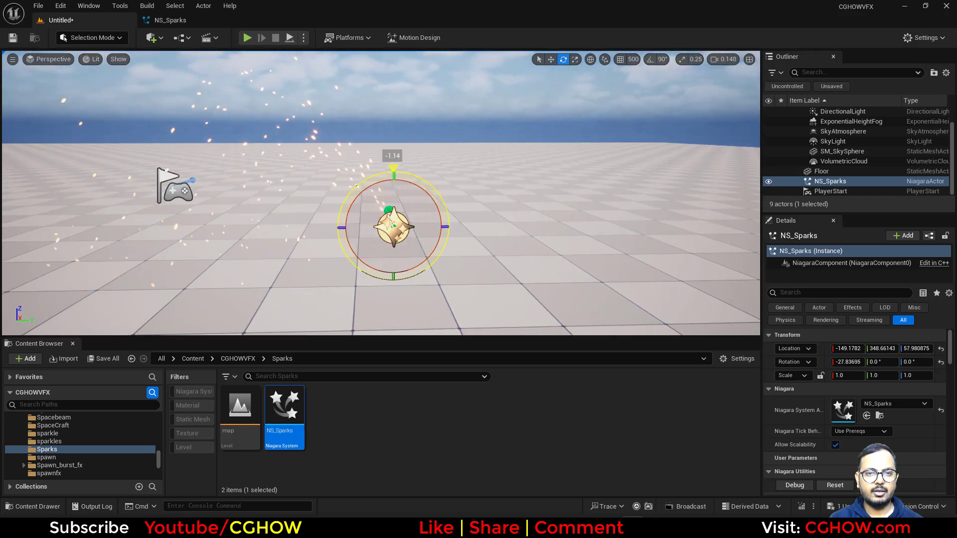
pyautogui.moveTo(309, 236); pyautogui.dragTo(307, 238)
pyautogui.scroll(-3, 307, 238)
pyautogui.moveTo(307, 238); pyautogui.dragTo(279, 237, button='right')
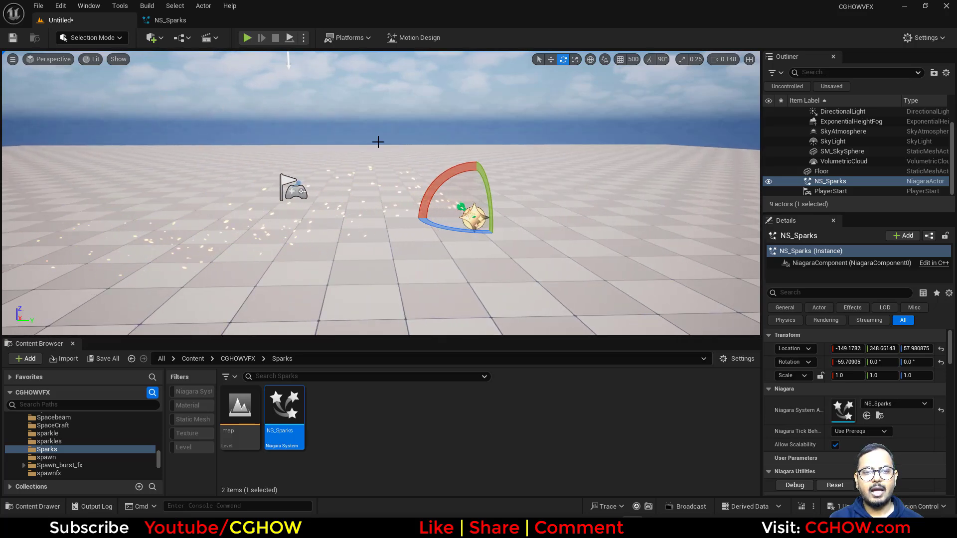
# Reopen the map level without saving the untitled test level, and close the Motion Design interface
pyautogui.doubleClick(238, 426)
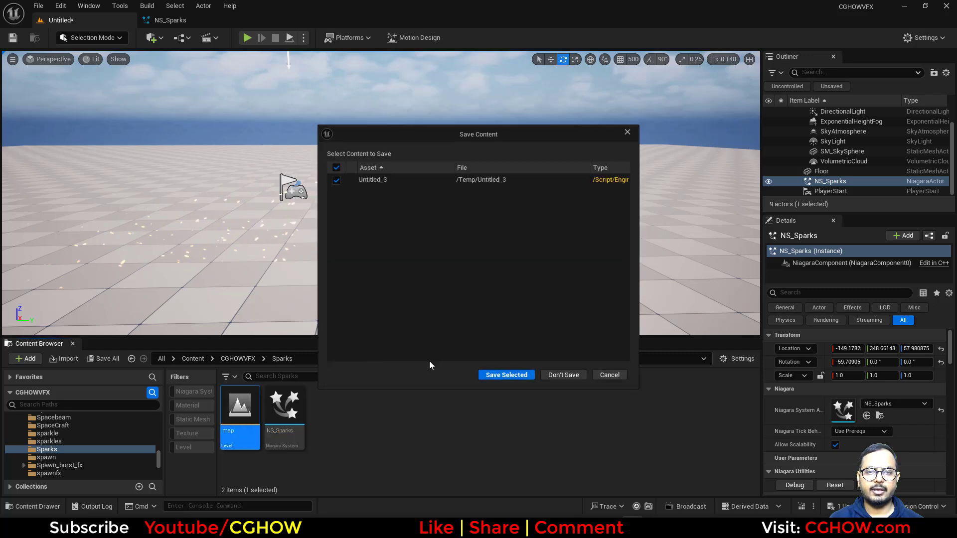
pyautogui.click(607, 375)
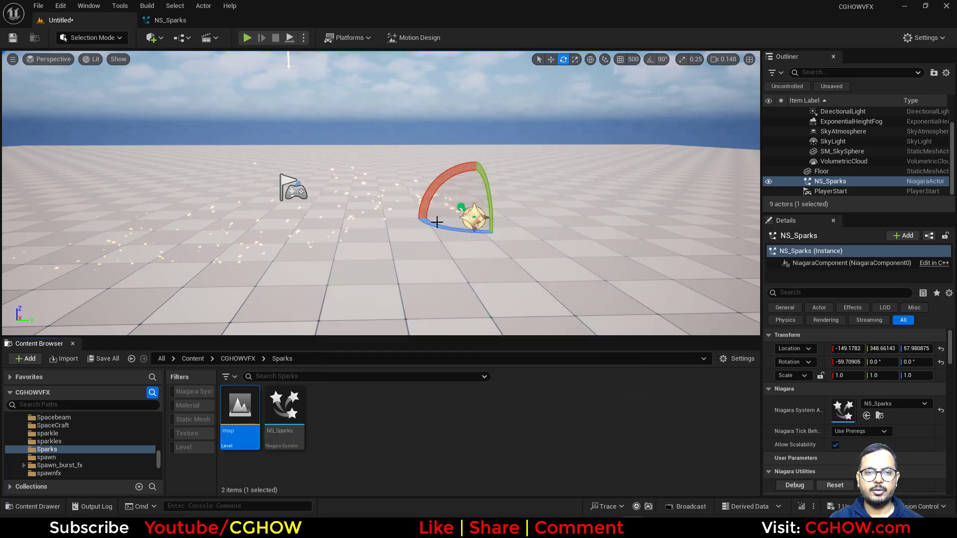
pyautogui.doubleClick(246, 439)
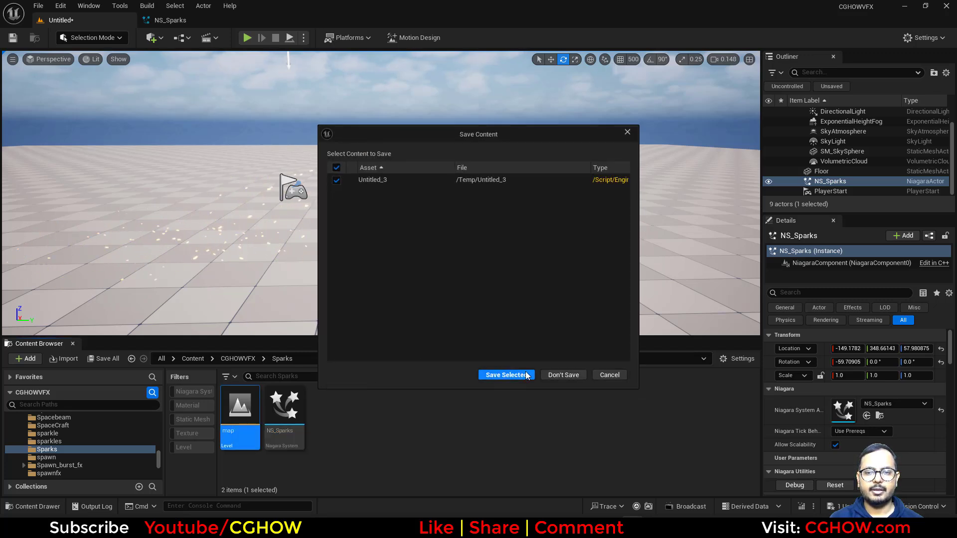
pyautogui.click(557, 377)
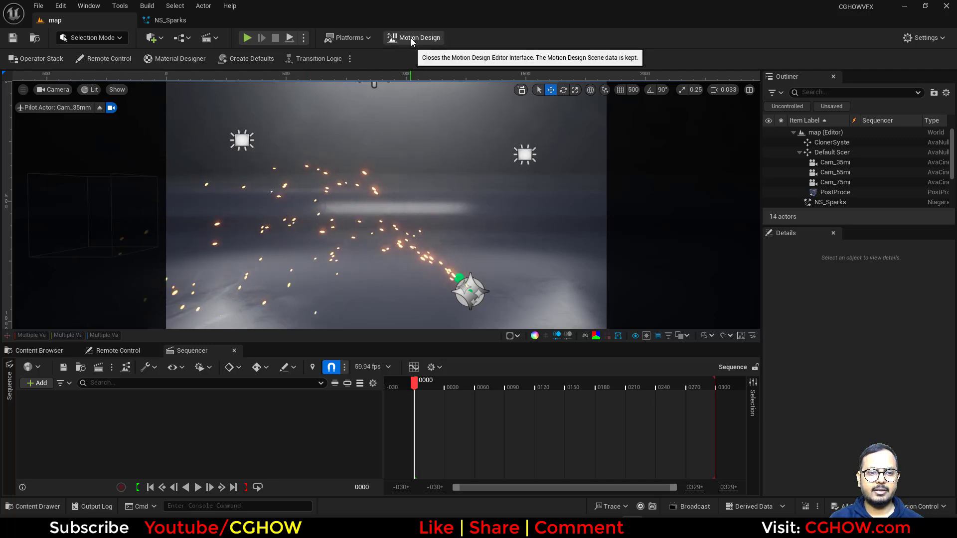
pyautogui.click(410, 40)
pyautogui.click(527, 281)
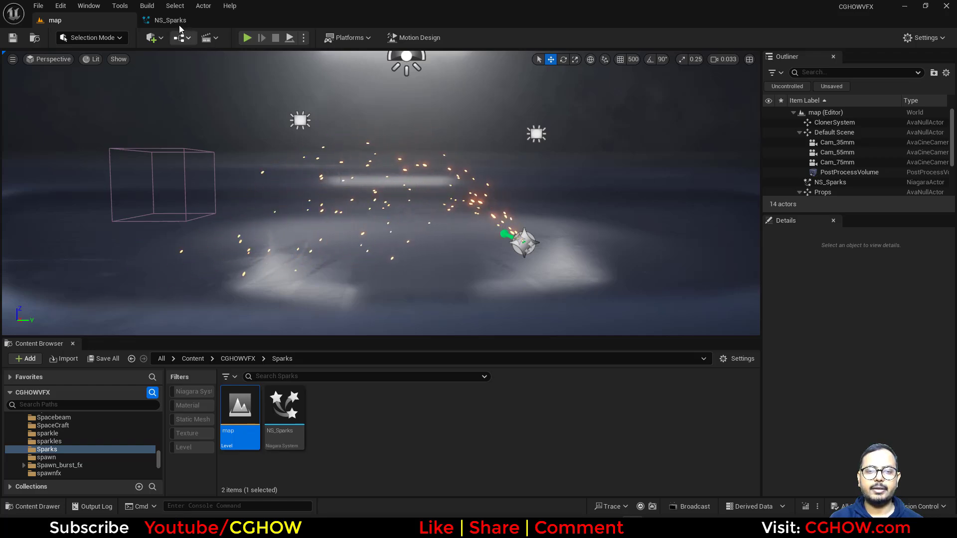
# Set the Collision module's CPU Collision Type to Analytical Planes and the Z position of both collision planes to 0
pyautogui.click(162, 21)
pyautogui.click(767, 153)
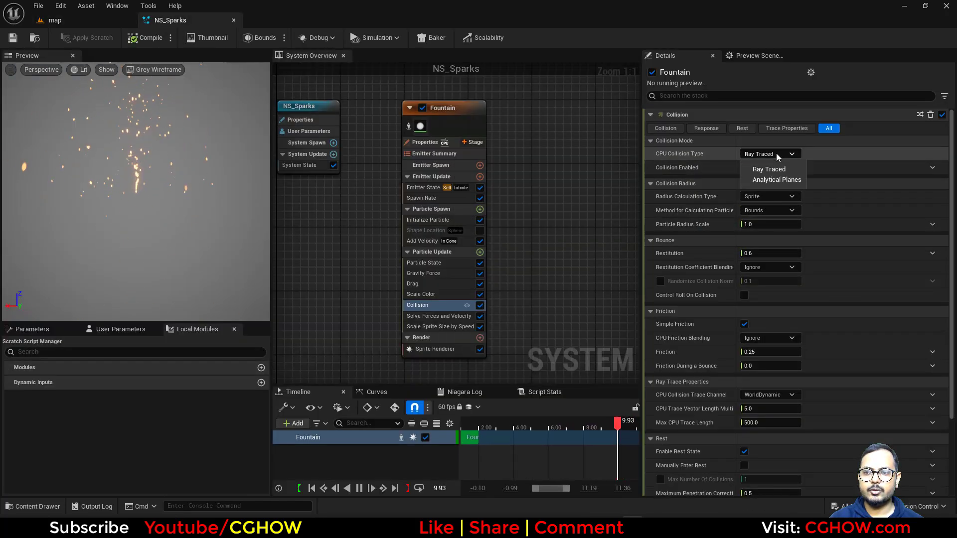
pyautogui.click(776, 180)
pyautogui.scroll(-2, 872, 299)
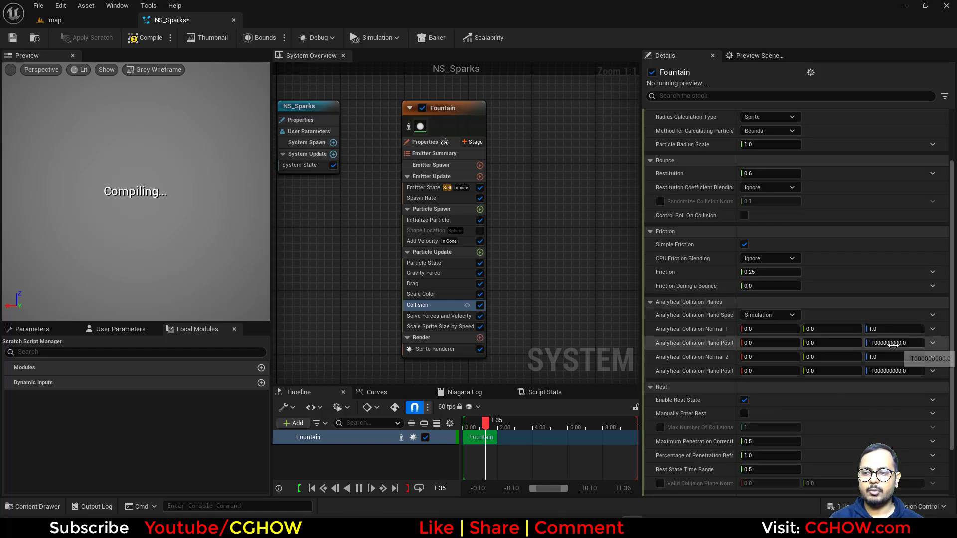
pyautogui.click(893, 344)
pyautogui.write('0')
pyautogui.click(894, 370)
pyautogui.write('0')
pyautogui.press('Return')
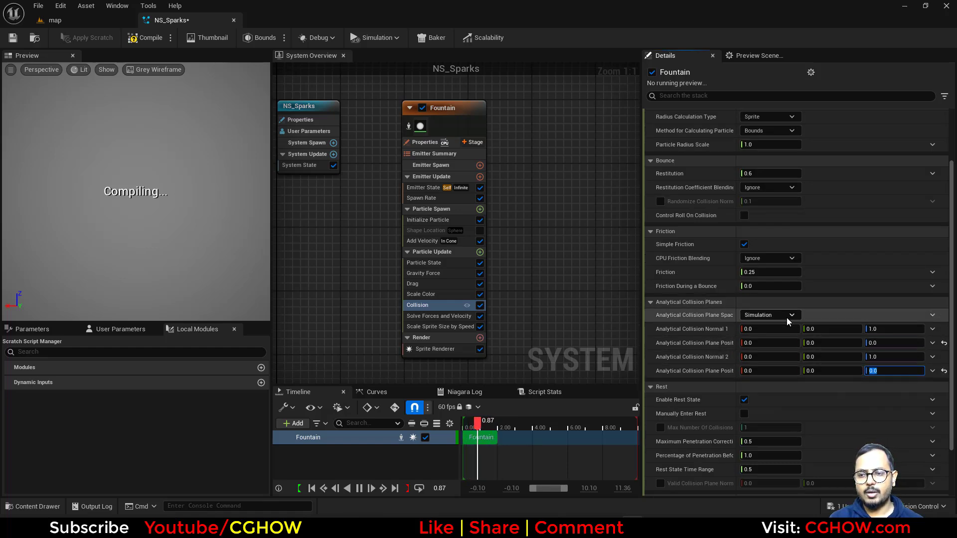
# Set the Analytical Collision Plane Space to World and check the bouncing sparks in the map level
pyautogui.click(787, 317)
pyautogui.click(760, 341)
pyautogui.click(55, 20)
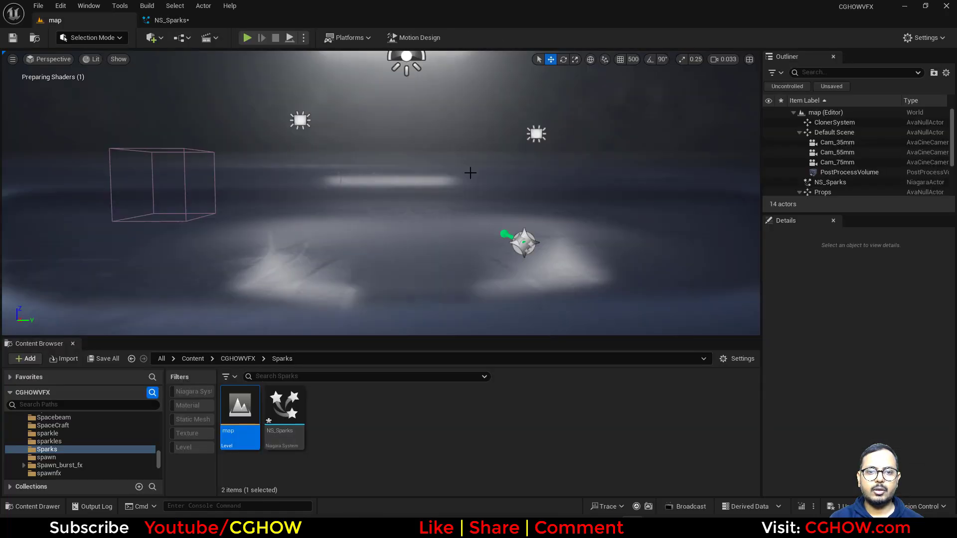
pyautogui.moveTo(380, 192); pyautogui.dragTo(405, 187, button='right')
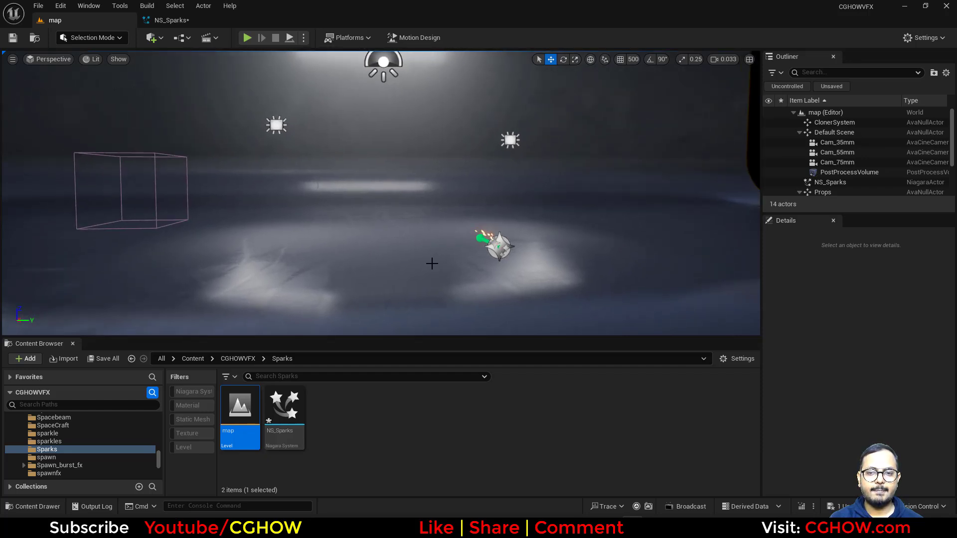
pyautogui.moveTo(410, 258); pyautogui.dragTo(403, 288, button='right')
pyautogui.press('w')
pyautogui.scroll(2, 403, 291)
# In Scale Sprite Size by Speed, try a Max Scale Factor Y of 10, raise it to 20, and check the level
pyautogui.click(177, 21)
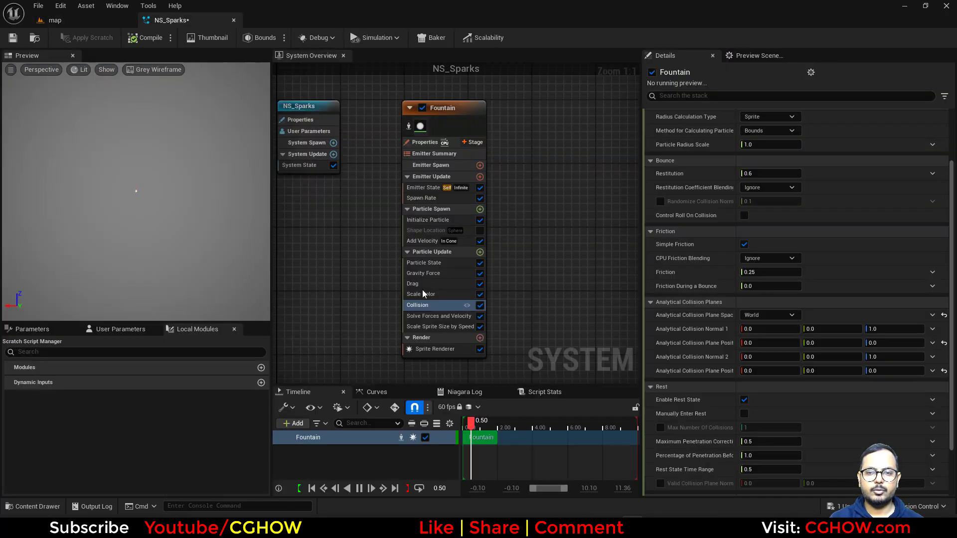
pyautogui.click(438, 325)
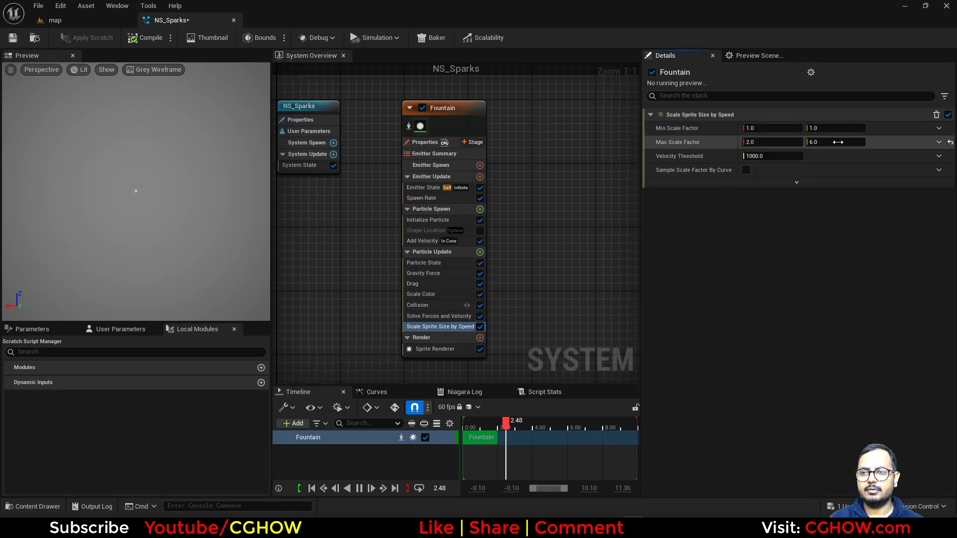
pyautogui.click(836, 142)
pyautogui.write('10')
pyautogui.click(72, 19)
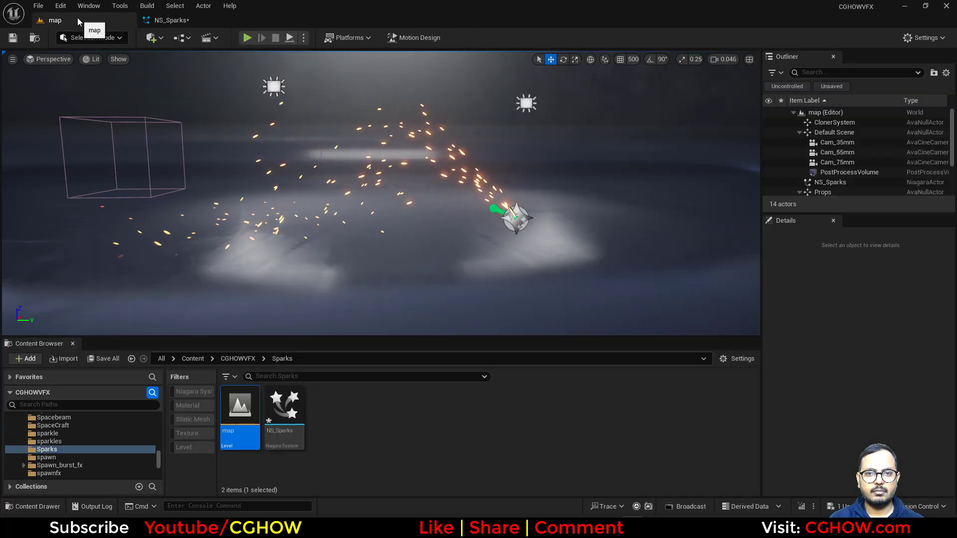
pyautogui.click(207, 18)
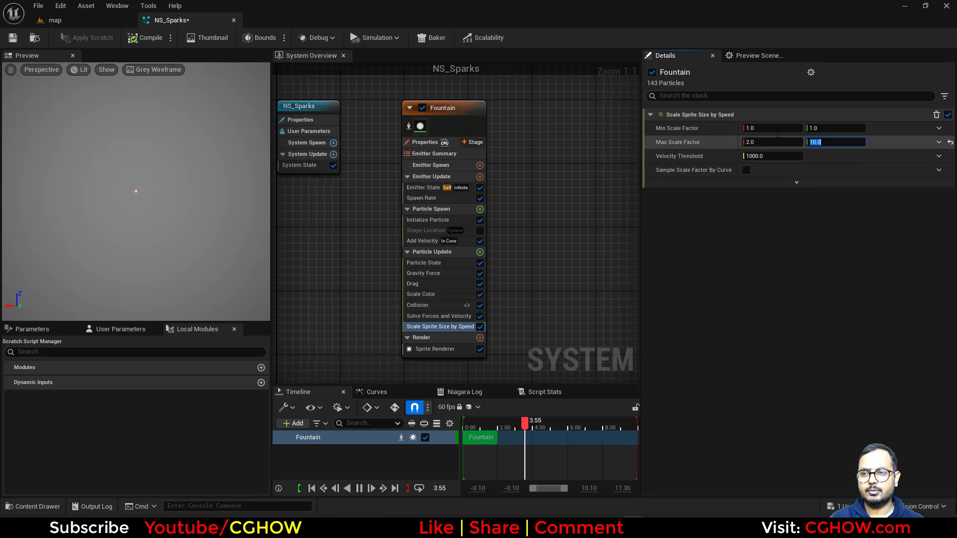
pyautogui.click(109, 20)
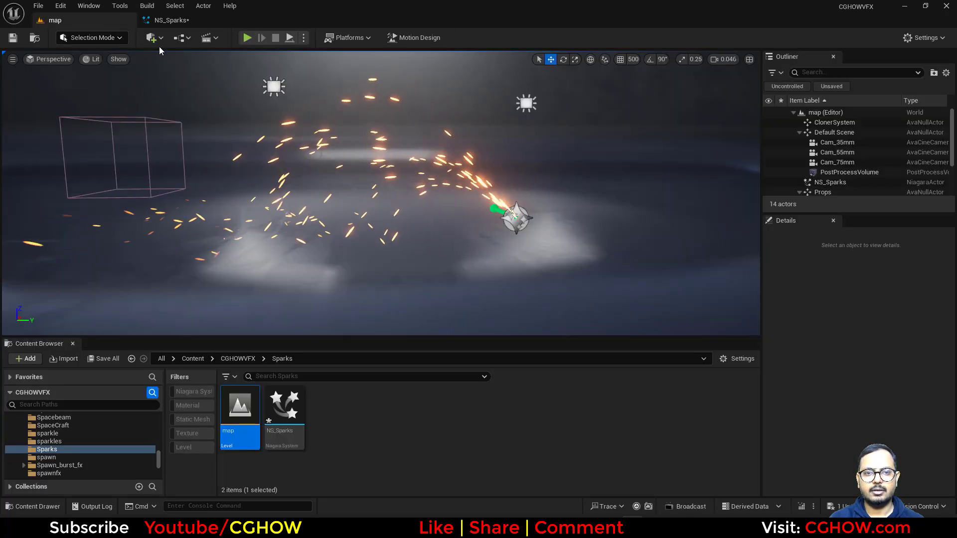
# Drive the Max Scale Factor of Scale Sprite Size by Speed with a Random Range Vector 2D in NS_Sparks
pyautogui.click(196, 23)
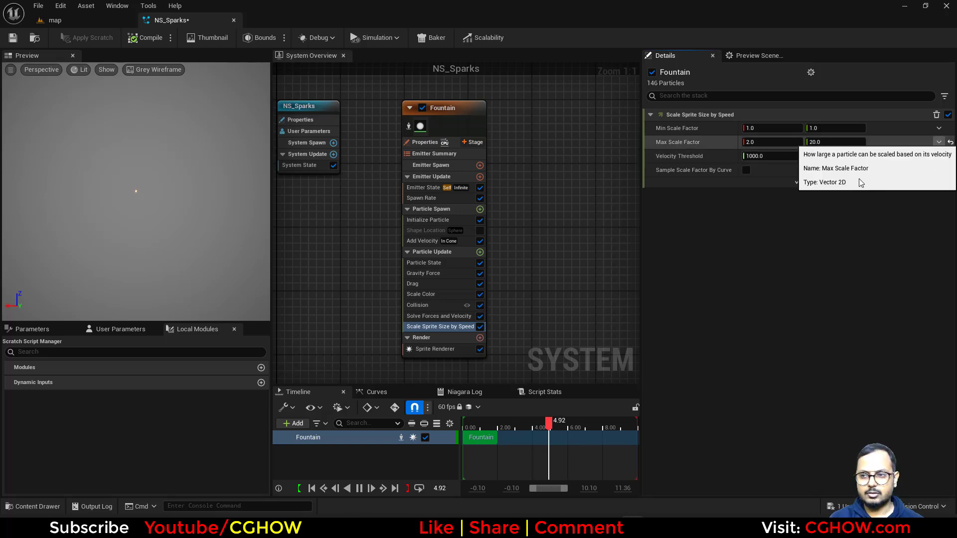
pyautogui.click(939, 142)
pyautogui.write('uni')
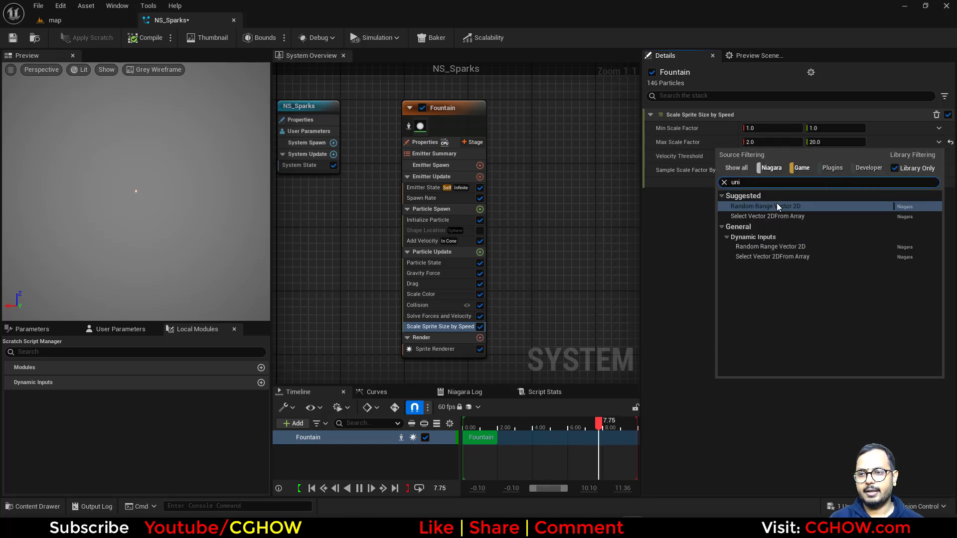
pyautogui.click(777, 207)
# Set the Max Scale Factor range's Minimum to 2, 10 and Maximum to 2, 20, and check the sparks in the map level
pyautogui.click(758, 156)
pyautogui.write('1')
pyautogui.press('BackSpace')
pyautogui.write('2')
pyautogui.click(758, 168)
pyautogui.write('2')
pyautogui.click(836, 156)
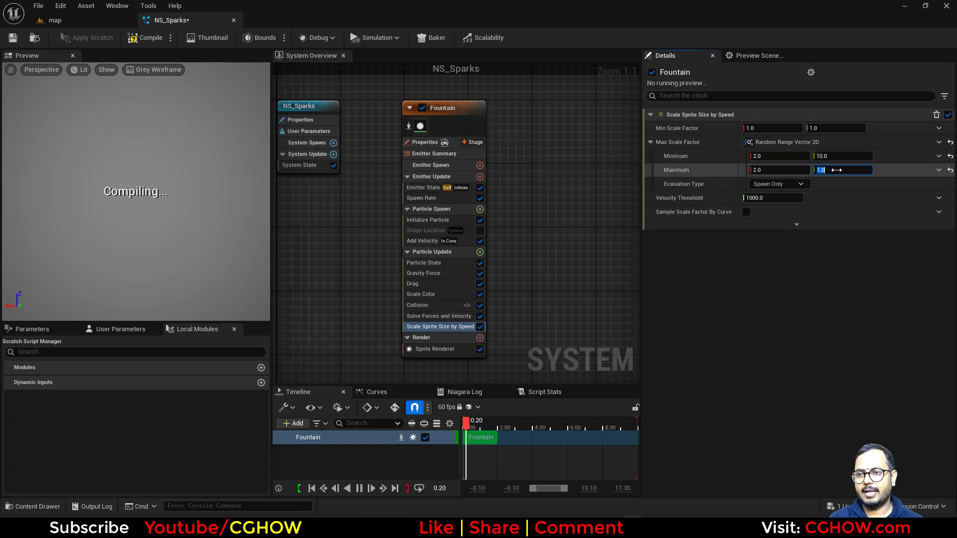
pyautogui.write('20')
pyautogui.click(76, 21)
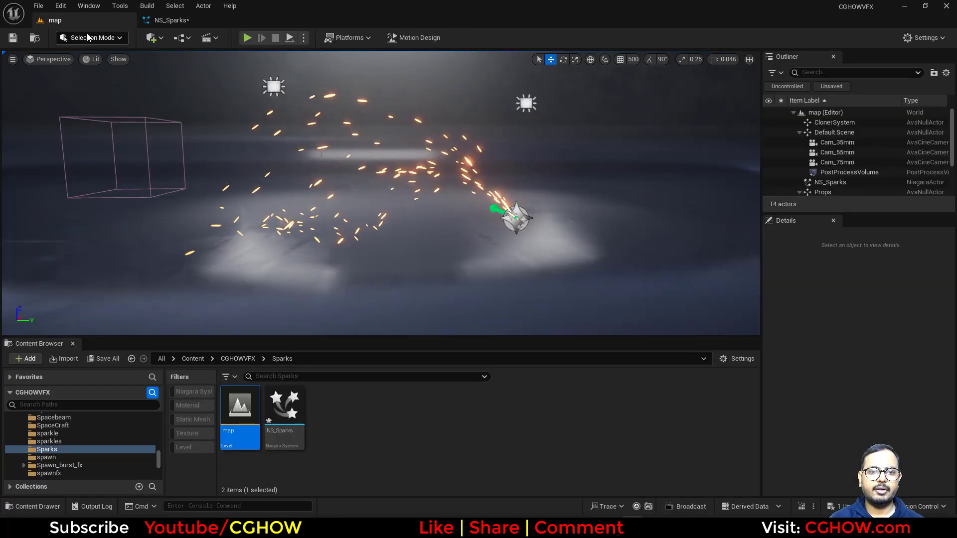
pyautogui.click(172, 21)
pyautogui.click(89, 24)
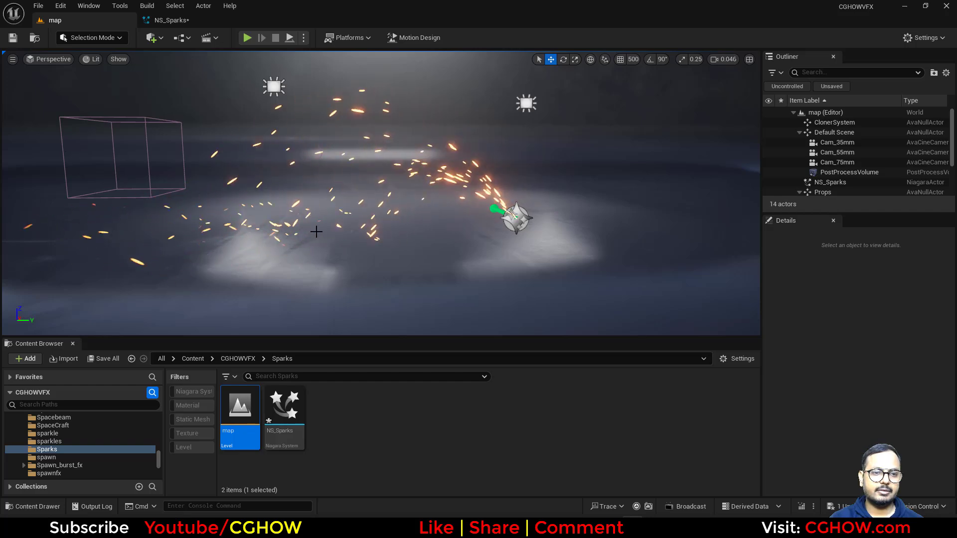
# Make the Collision module's Restitution a Random Range Float with a Maximum of 0.5, and check the bounce in the level
pyautogui.click(171, 21)
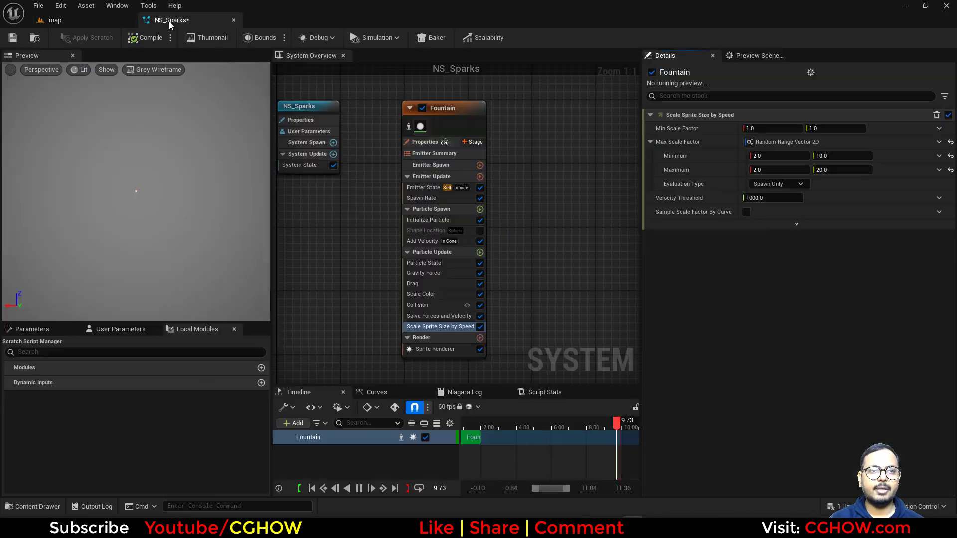
pyautogui.click(419, 306)
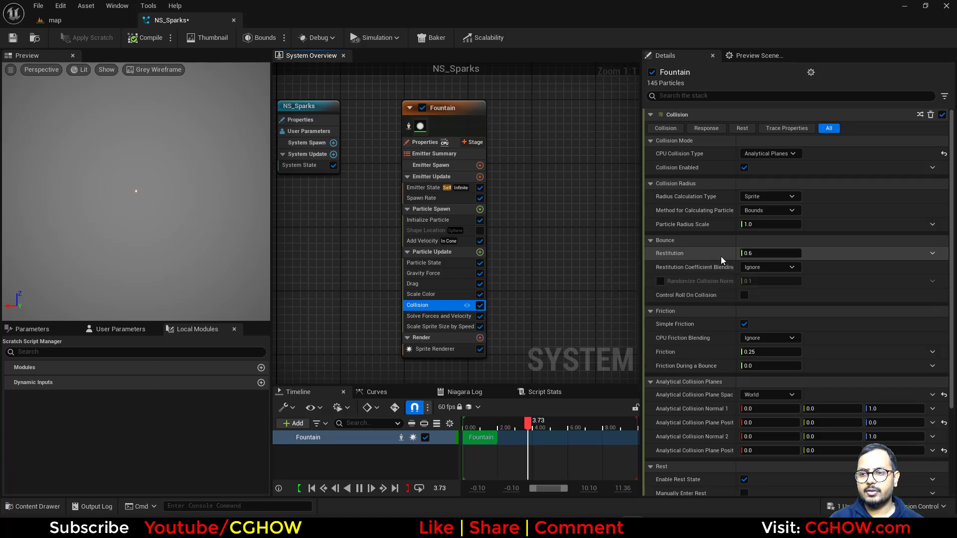
pyautogui.click(931, 254)
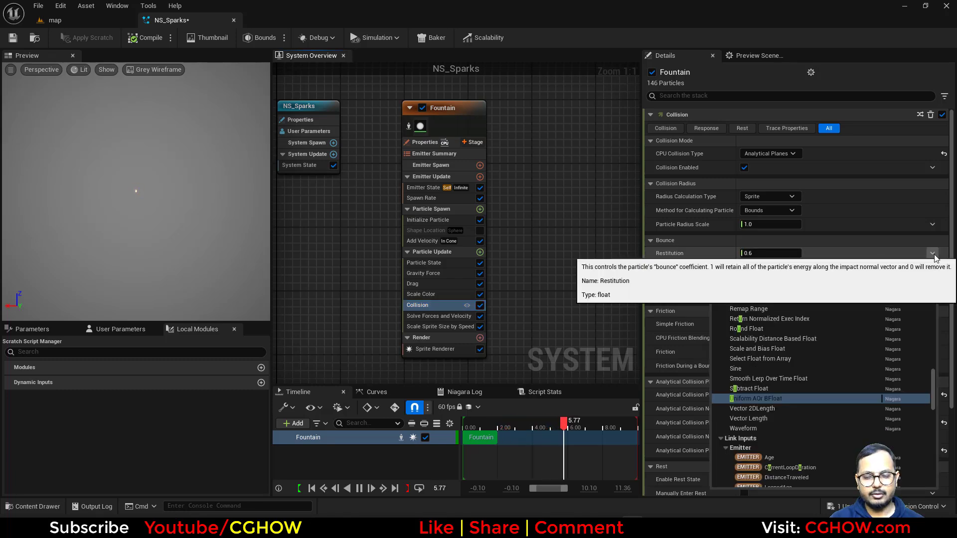
pyautogui.write('uni')
pyautogui.click(753, 317)
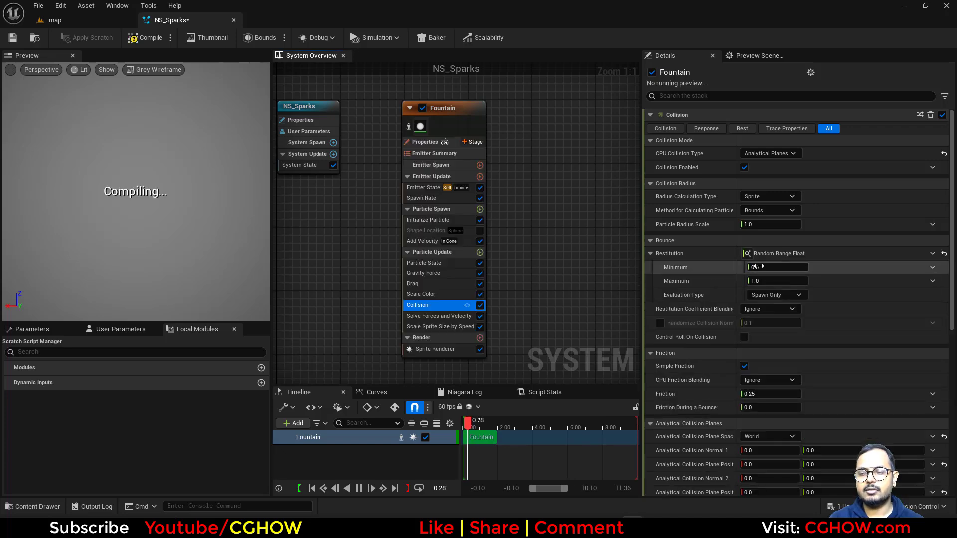
pyautogui.click(763, 281)
pyautogui.write('.5')
pyautogui.click(99, 21)
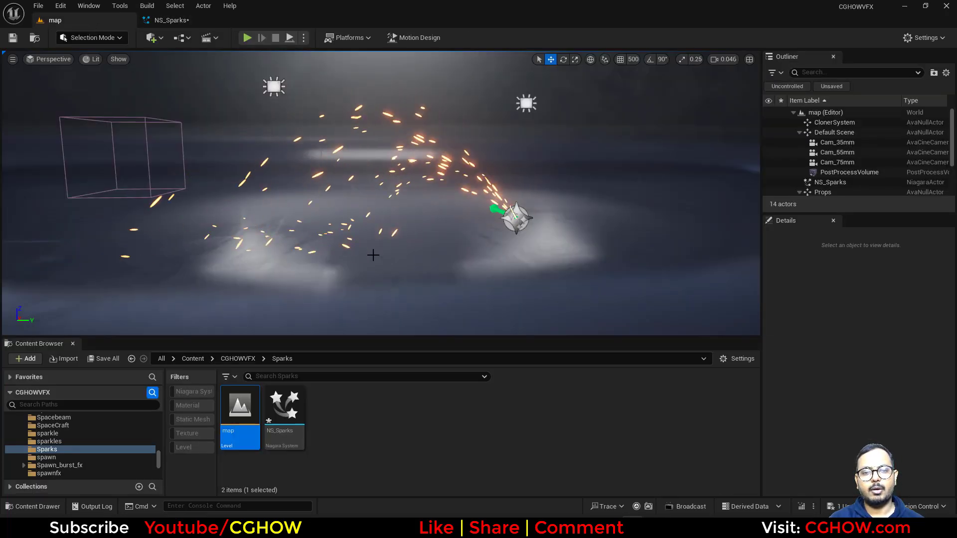
# Enable Randomize Collision Normal in the Collision module, trying 1.0 and 0.5 and comparing the bounces in the level
pyautogui.click(169, 20)
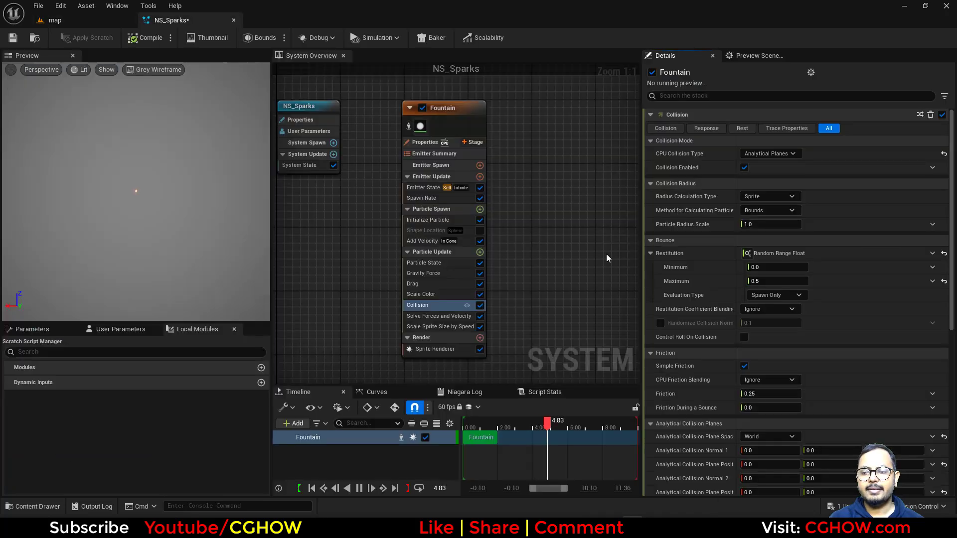
pyautogui.moveTo(709, 329)
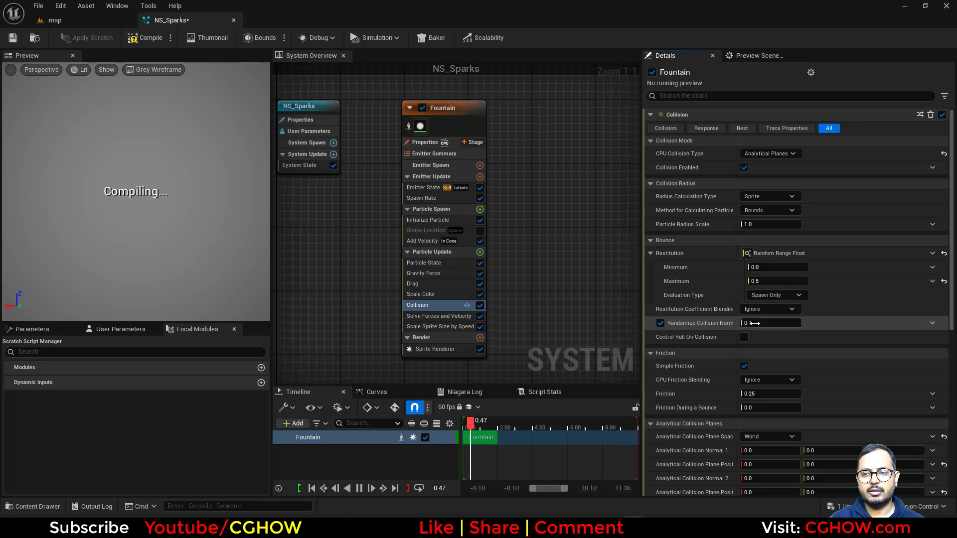
pyautogui.click(755, 323)
pyautogui.click(113, 24)
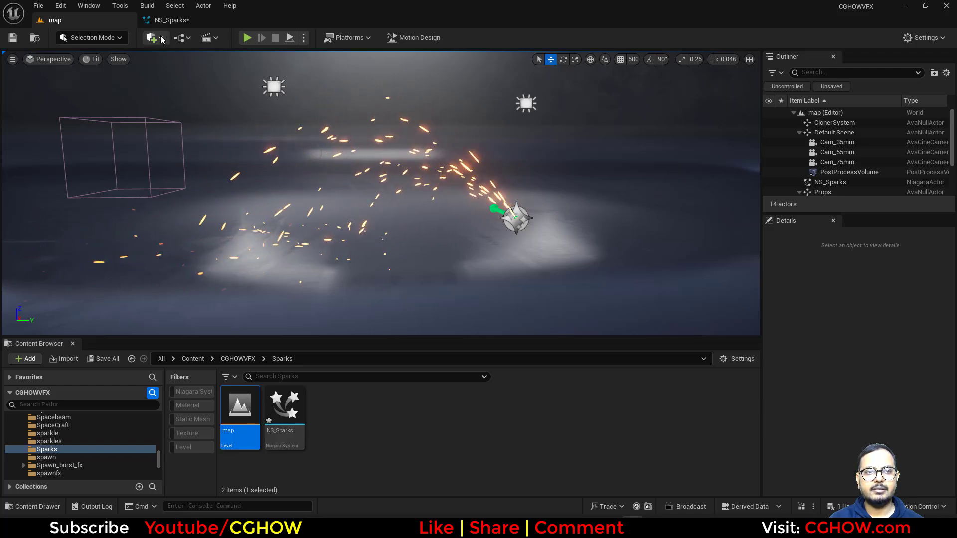
pyautogui.click(167, 20)
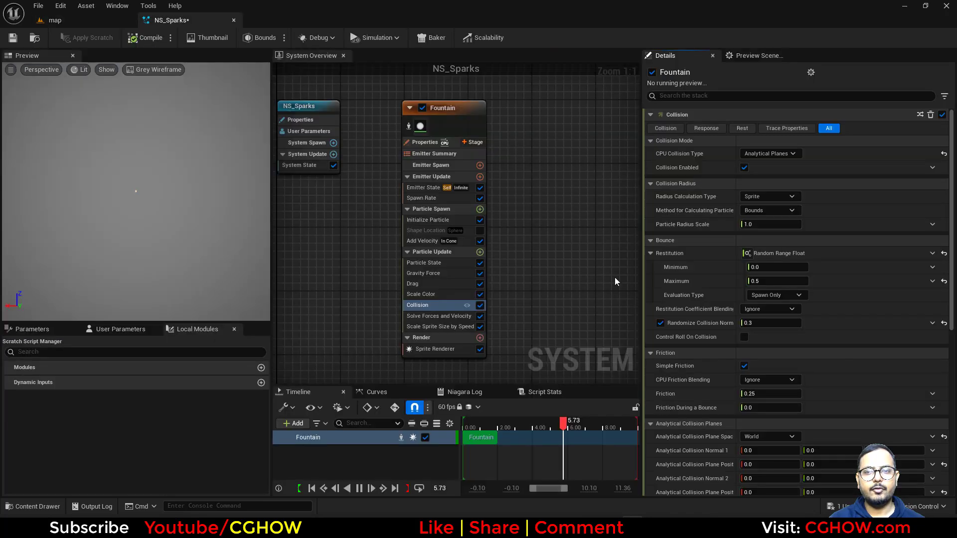
pyautogui.click(54, 21)
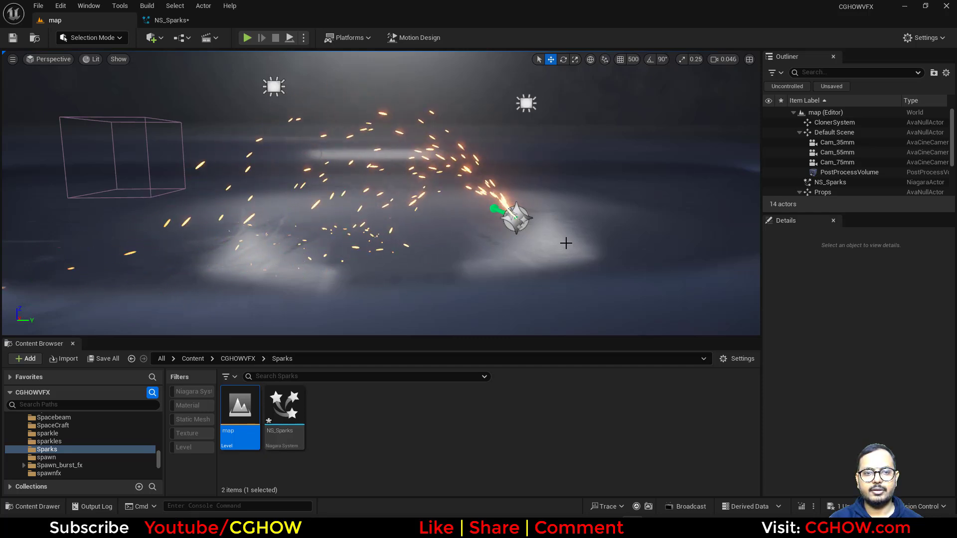
pyautogui.click(181, 21)
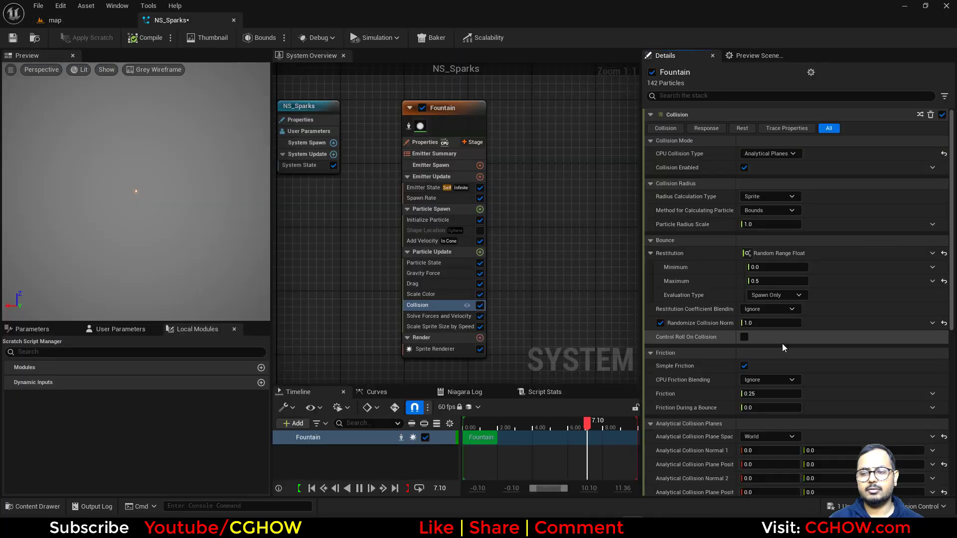
pyautogui.click(94, 22)
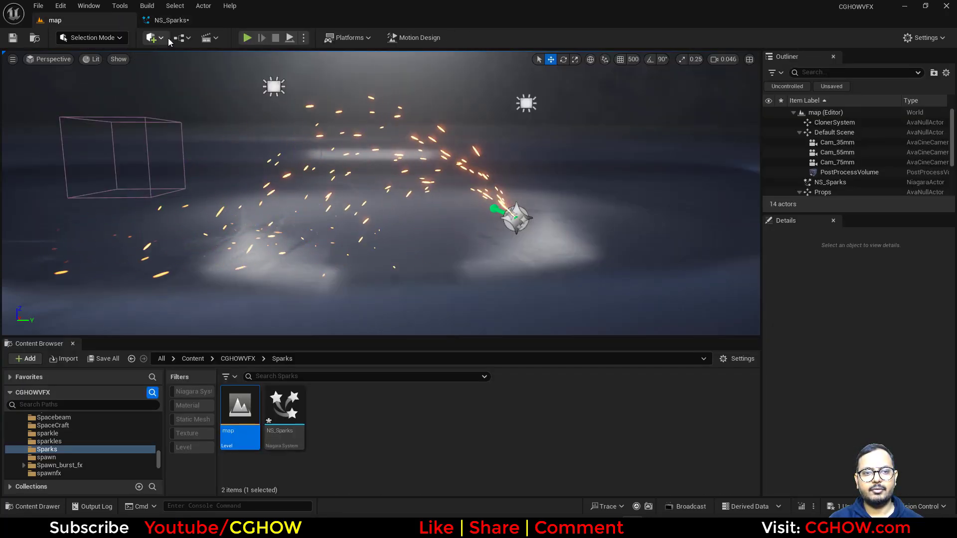
# Set Randomize Collision Normal to 0.3 and check the bouncing sparks in the level
pyautogui.click(171, 21)
pyautogui.click(767, 326)
pyautogui.write('0.3')
pyautogui.press('Return')
pyautogui.click(97, 23)
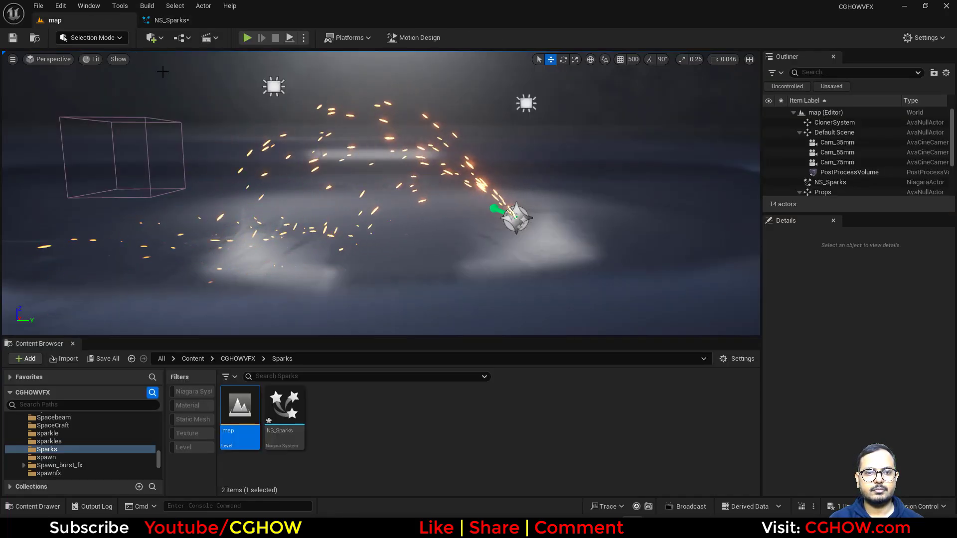
# Set the emitter's SpawnRate to 200 and view the denser sparks in the level in Game View
pyautogui.click(174, 22)
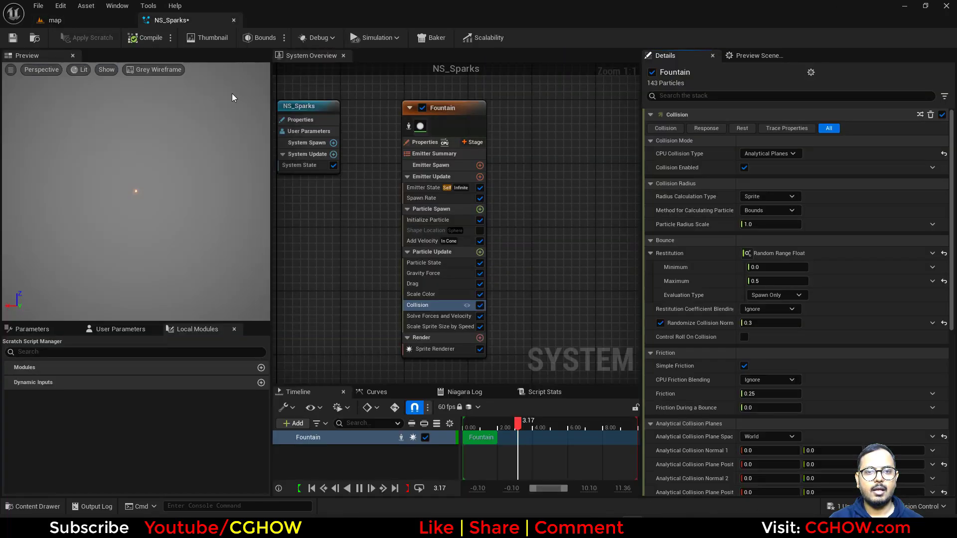
pyautogui.click(432, 198)
pyautogui.click(772, 128)
pyautogui.write('200.0')
pyautogui.click(74, 20)
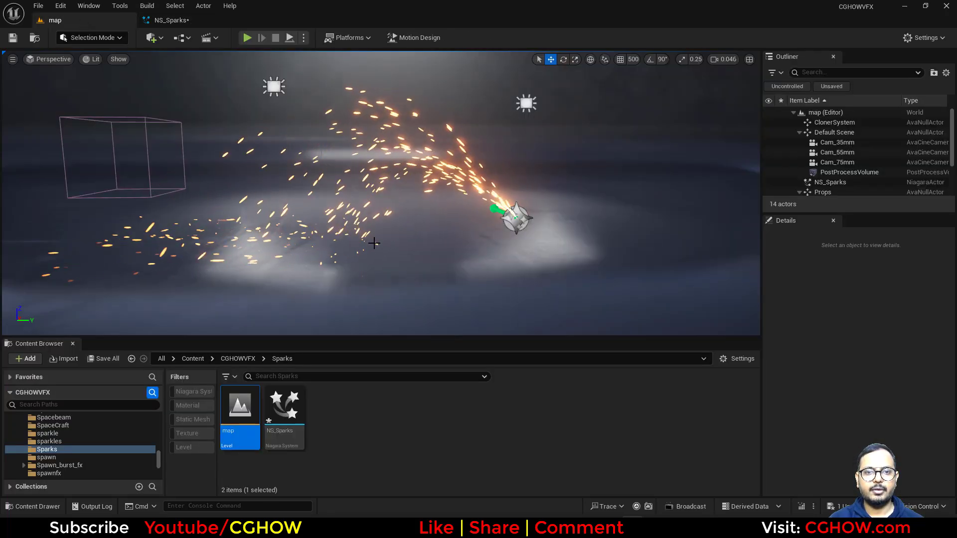
pyautogui.press('g')
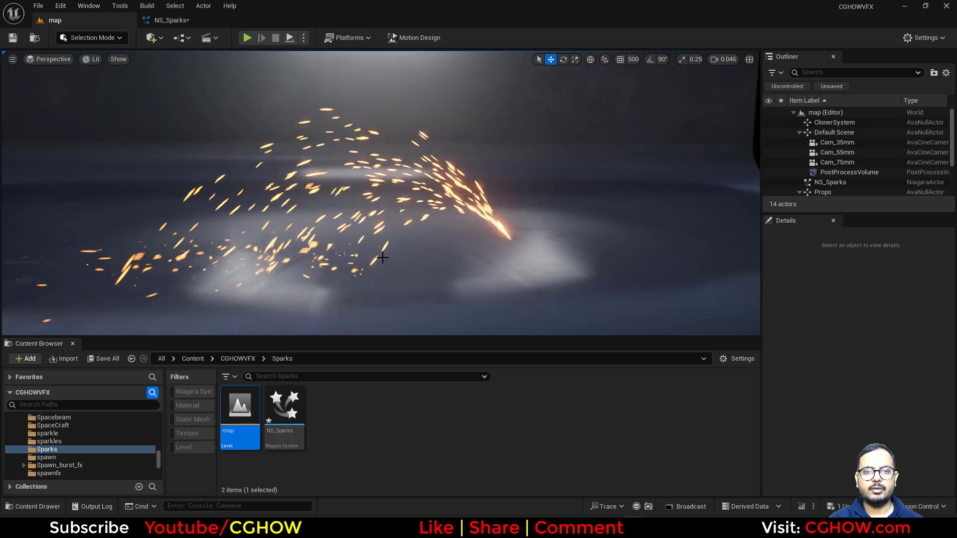
# Set Uniform Sprite Size Min to 0.2 in Initialize Particle and check the sparks in the level
pyautogui.click(172, 20)
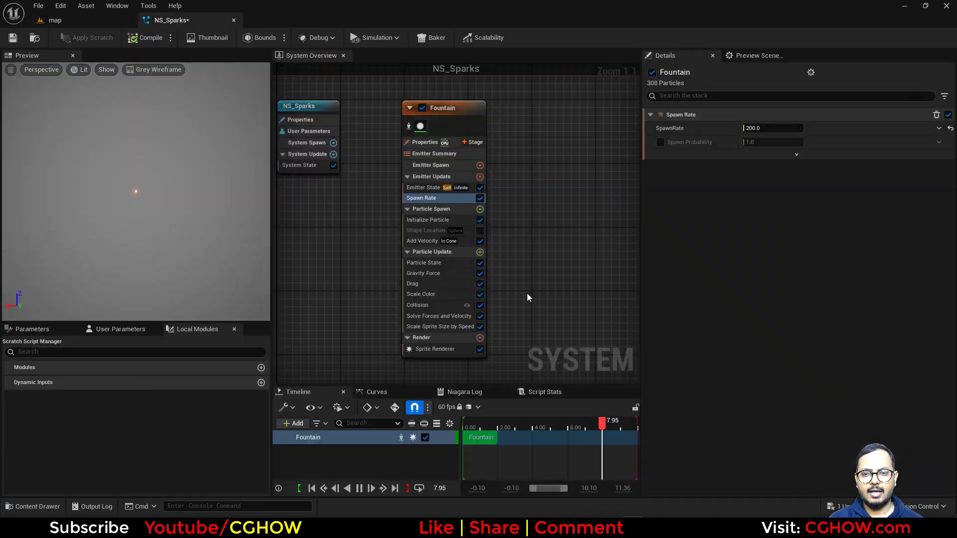
pyautogui.click(421, 220)
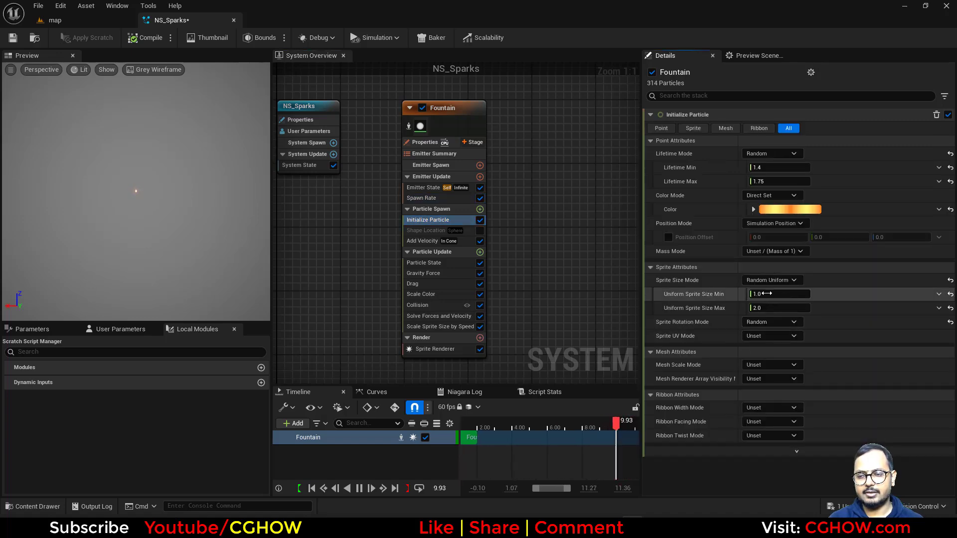
pyautogui.click(779, 293)
pyautogui.write('.2')
pyautogui.click(93, 20)
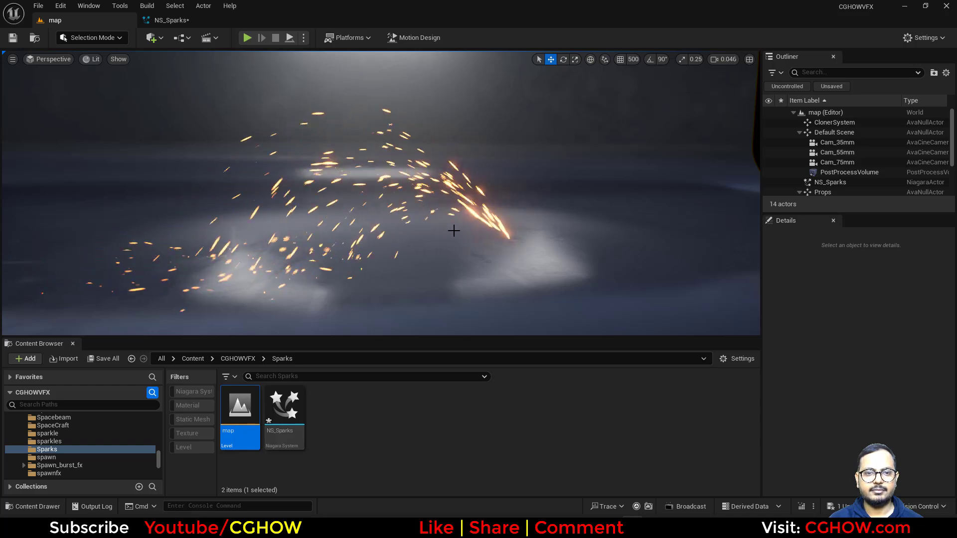
# Set Color Mode to Random Hue/Saturation/Value with a Hue Shift Range of 0 to 0 and Saturation Range enabled, and check the level
pyautogui.click(175, 19)
pyautogui.click(790, 196)
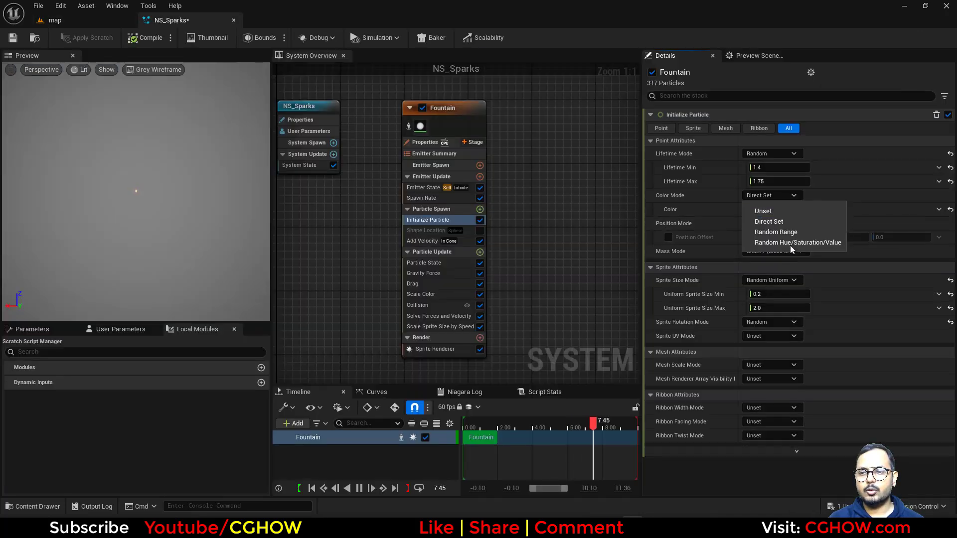
pyautogui.click(797, 242)
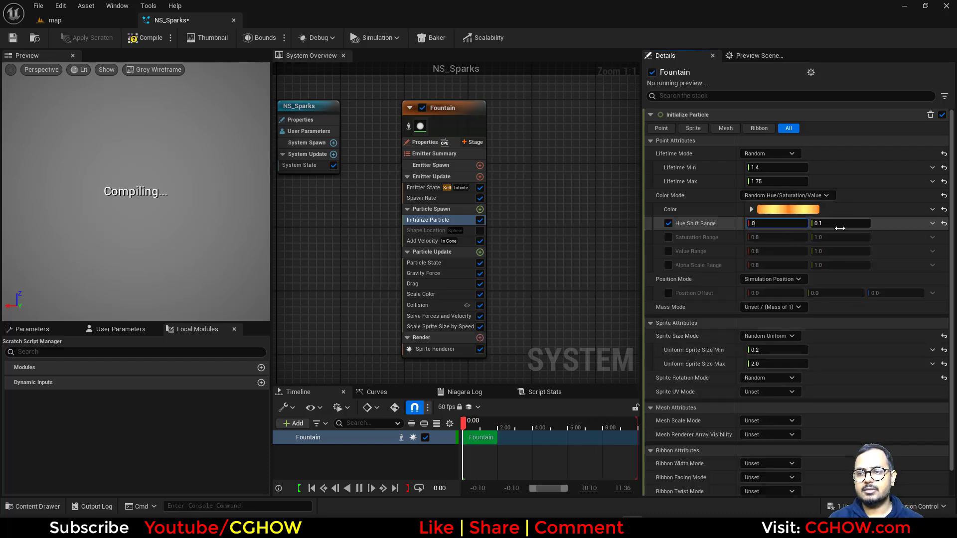
pyautogui.click(840, 227)
pyautogui.write('0')
pyautogui.press('Return')
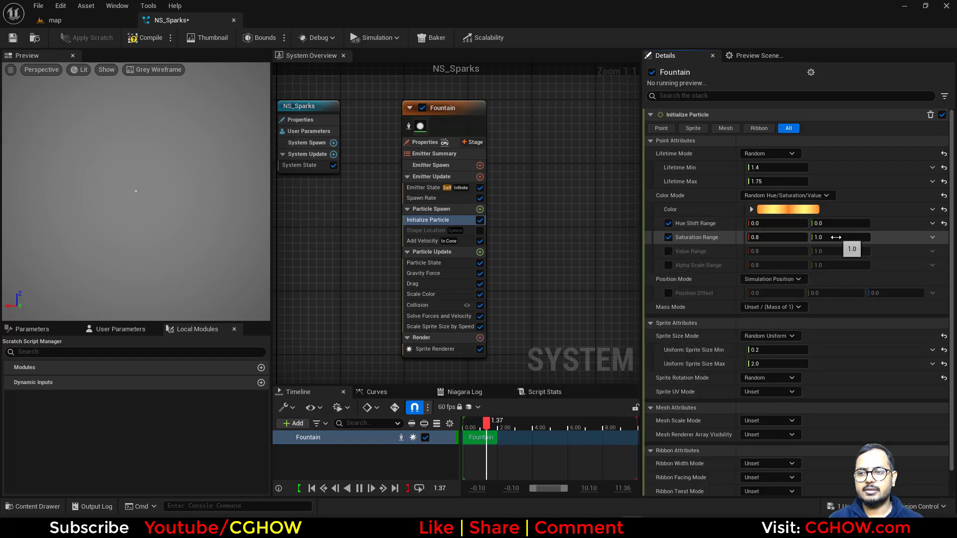
pyautogui.click(83, 19)
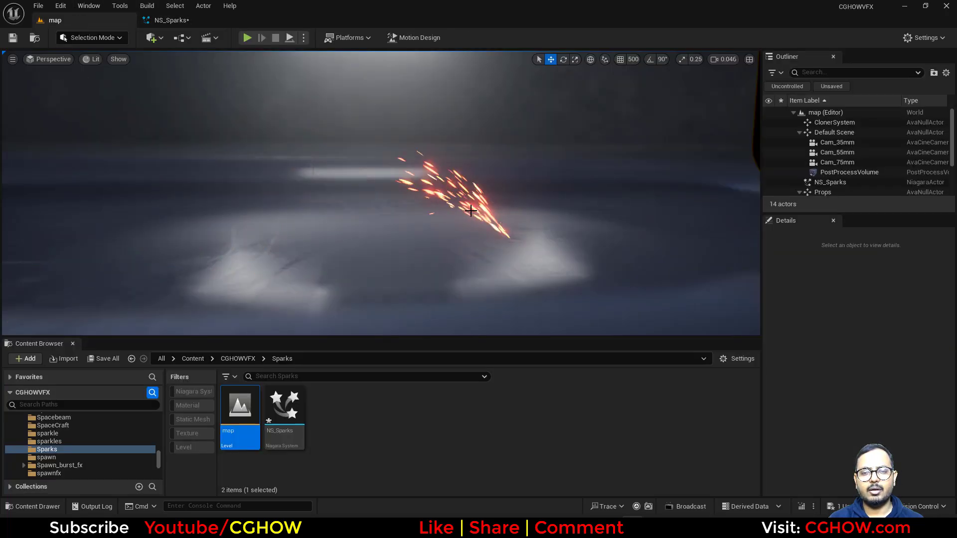
# Raise the Saturation Range maximum to 2 and check the spark colors in an enlarged level viewport
pyautogui.click(185, 24)
pyautogui.click(841, 238)
pyautogui.write('2')
pyautogui.press('Return')
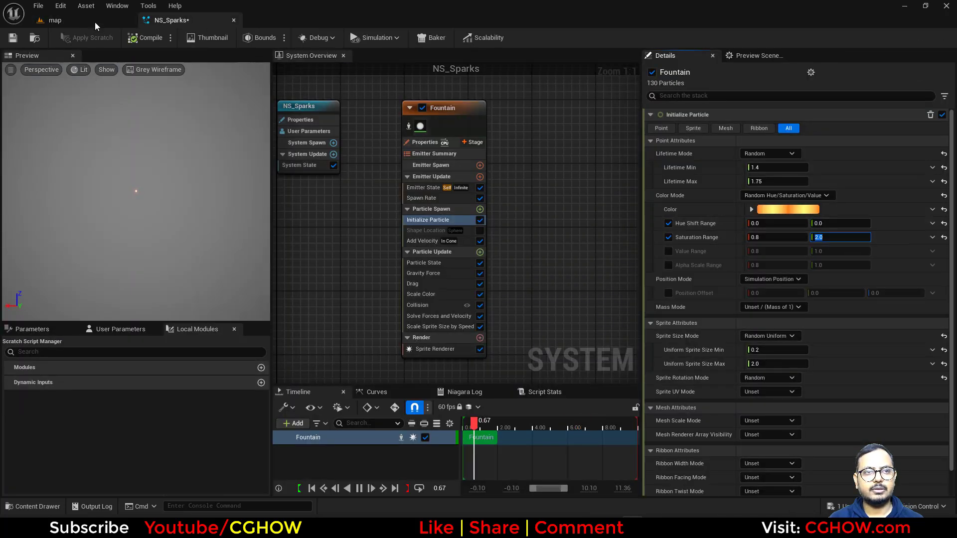
pyautogui.click(95, 21)
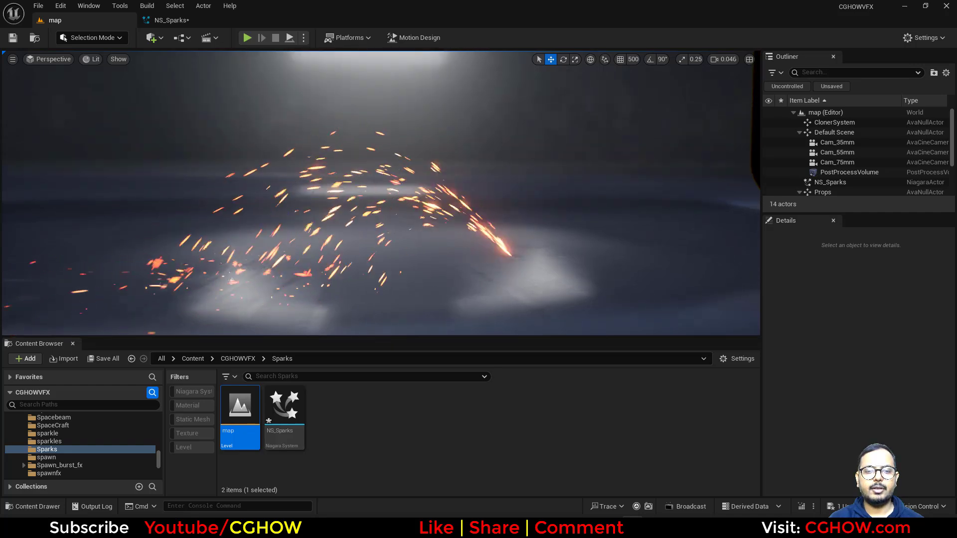
pyautogui.moveTo(387, 336); pyautogui.dragTo(389, 408)
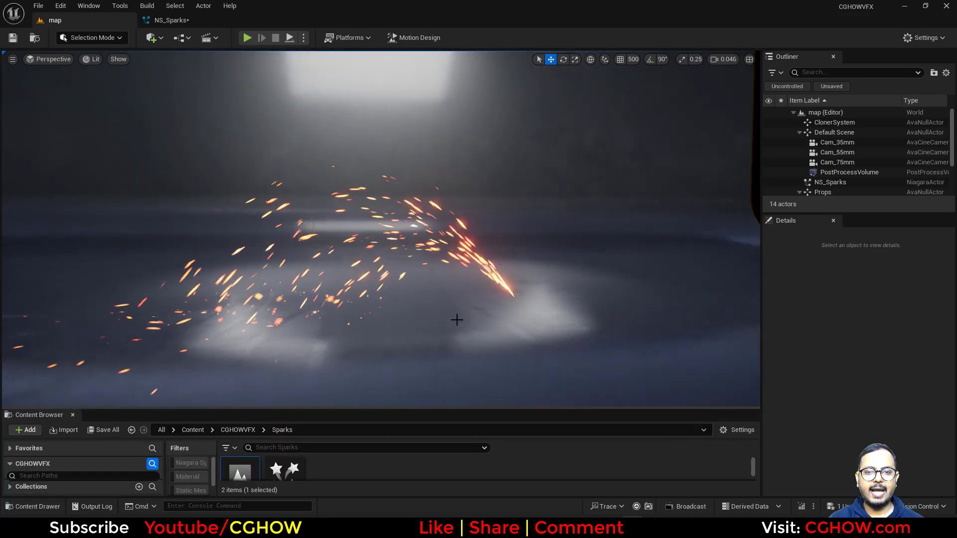
# Add a Curl Noise Force module to Particle Spawn and resolve its dependency by adding Apply Initial Forces
pyautogui.click(177, 25)
pyautogui.click(479, 231)
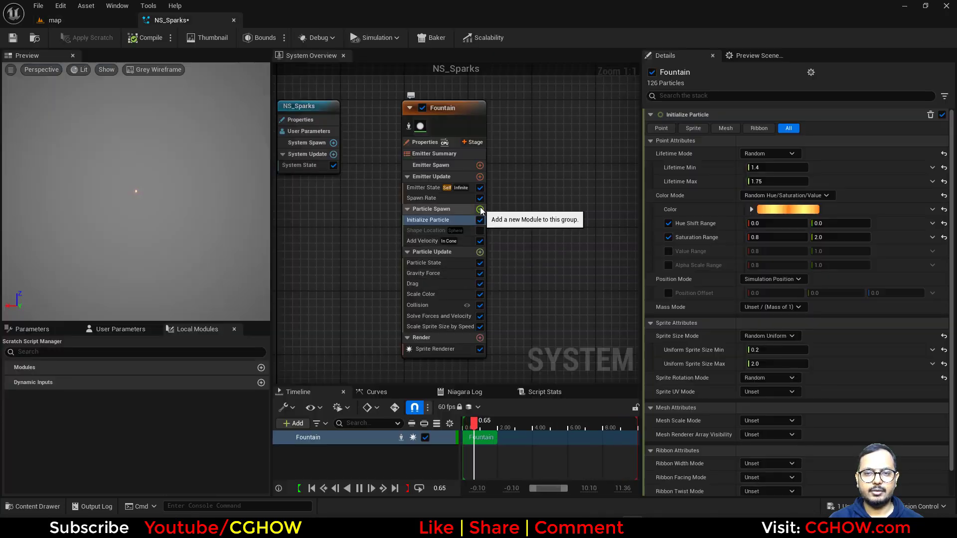
pyautogui.click(480, 209)
pyautogui.write('cur')
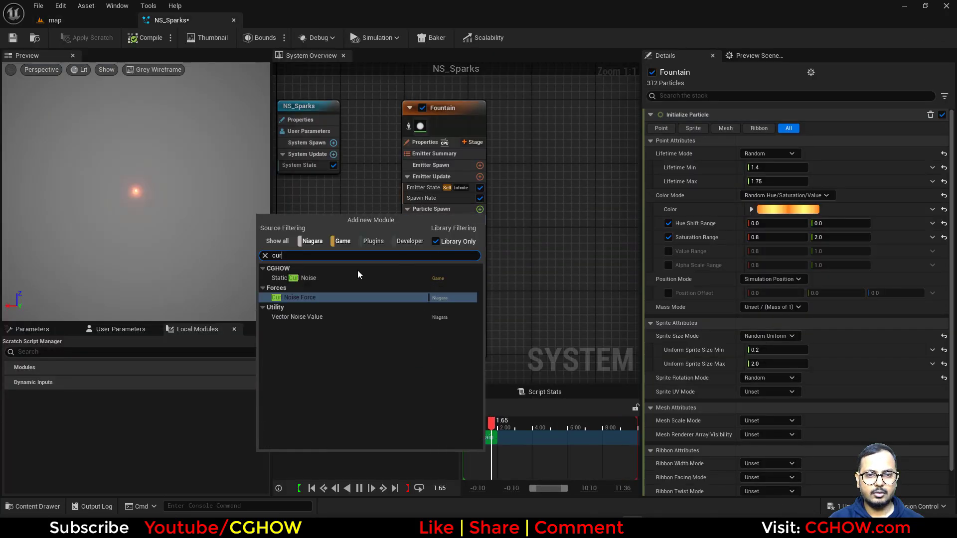
pyautogui.click(290, 299)
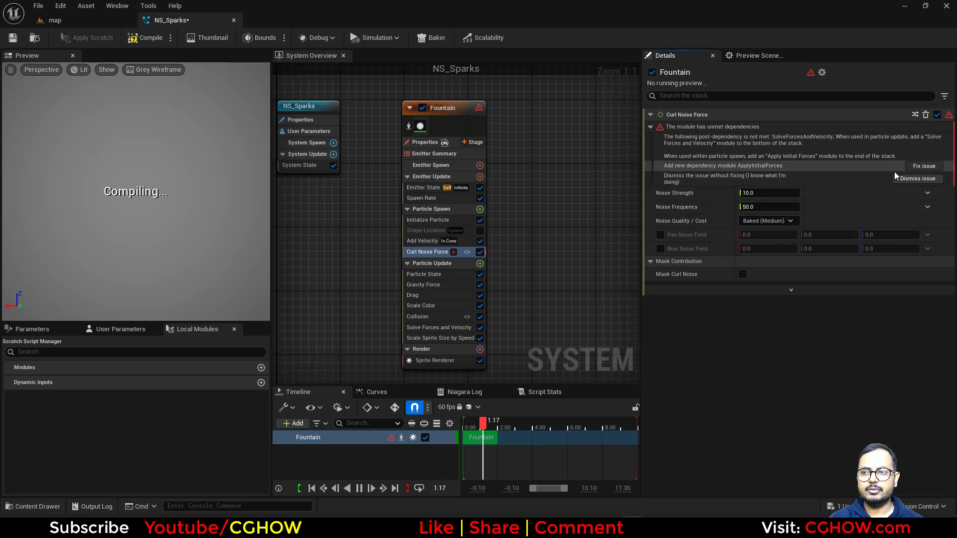
pyautogui.click(924, 166)
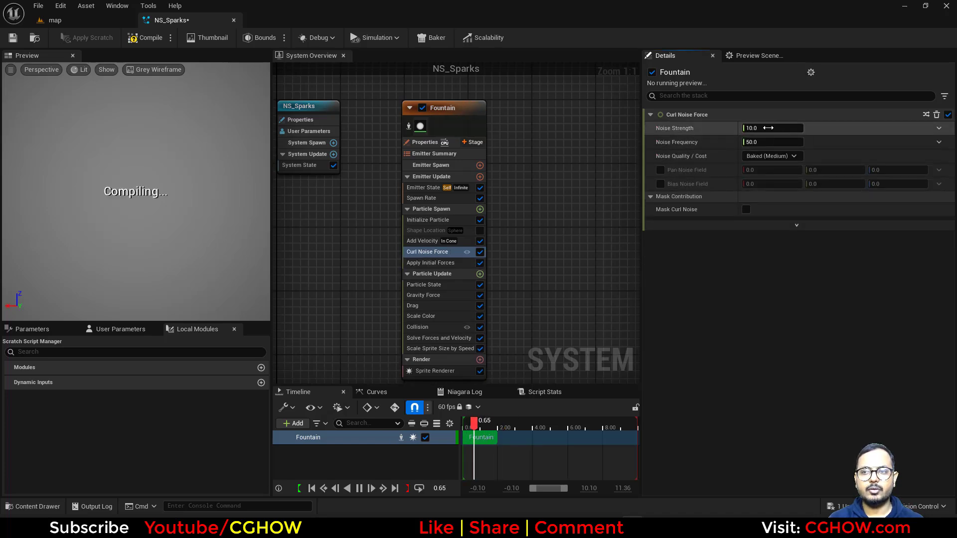
# Try Noise Strength values of 200 and about 707 in Curl Noise Force and check the sparks in the level
pyautogui.click(768, 128)
pyautogui.write('200')
pyautogui.click(71, 16)
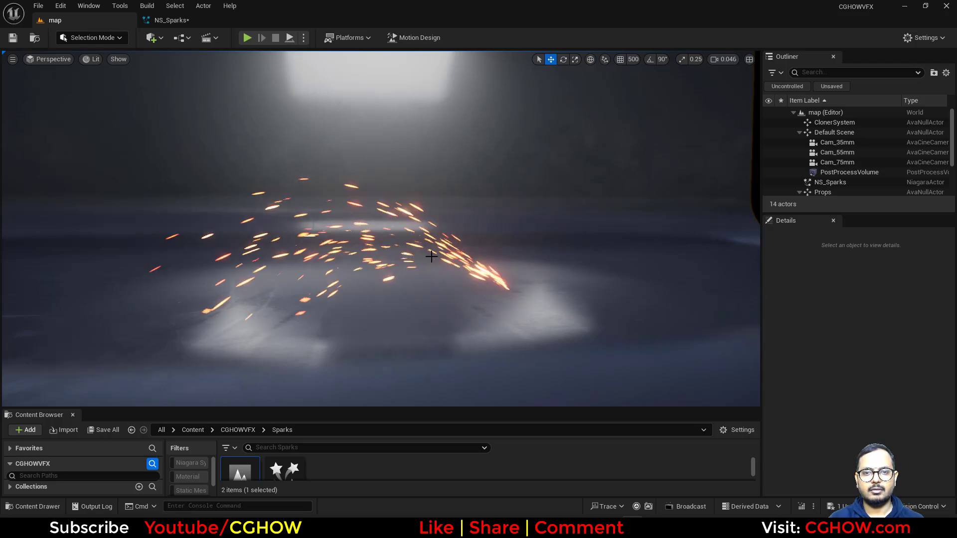
pyautogui.click(155, 18)
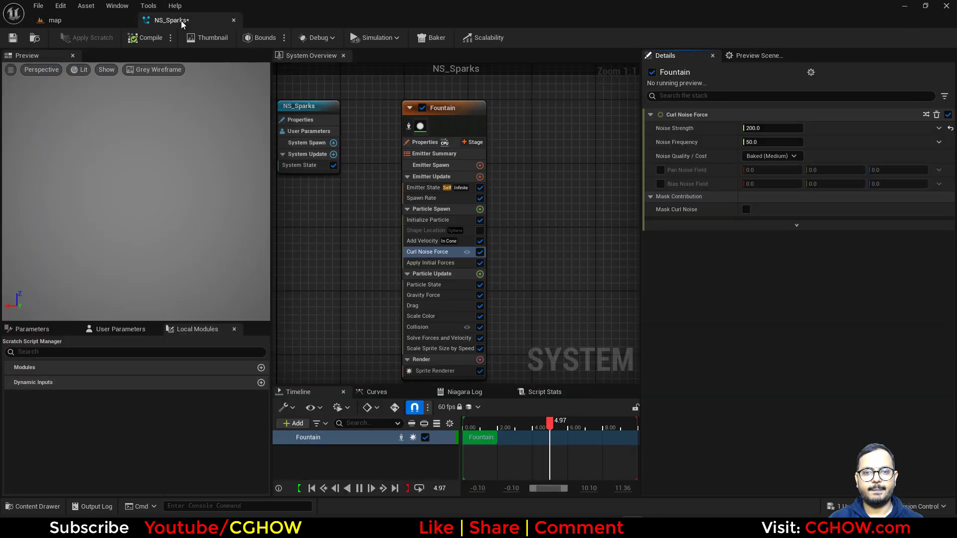
pyautogui.click(90, 22)
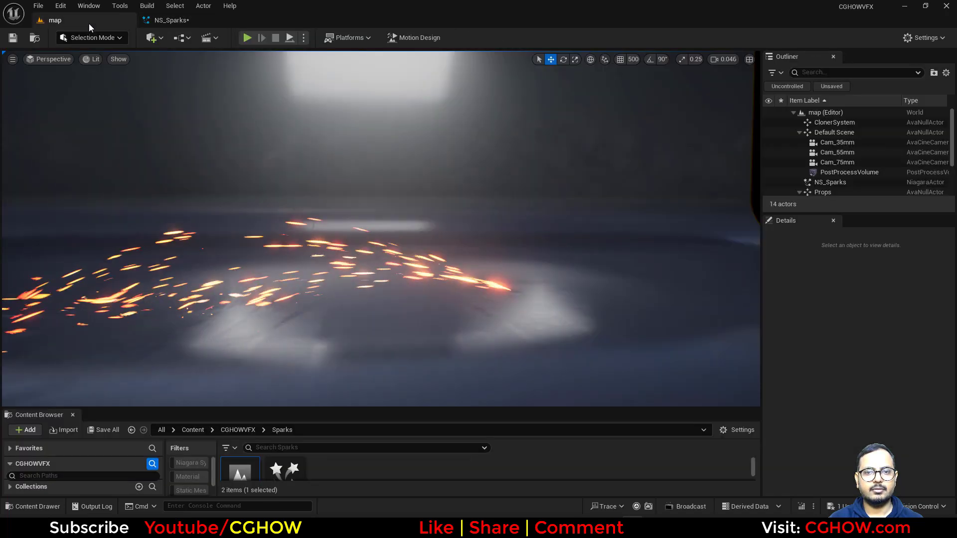
# Enable Pan Noise Field in Curl Noise Force with values 0.2, 0.5 and 1.0, and check the level
pyautogui.click(187, 22)
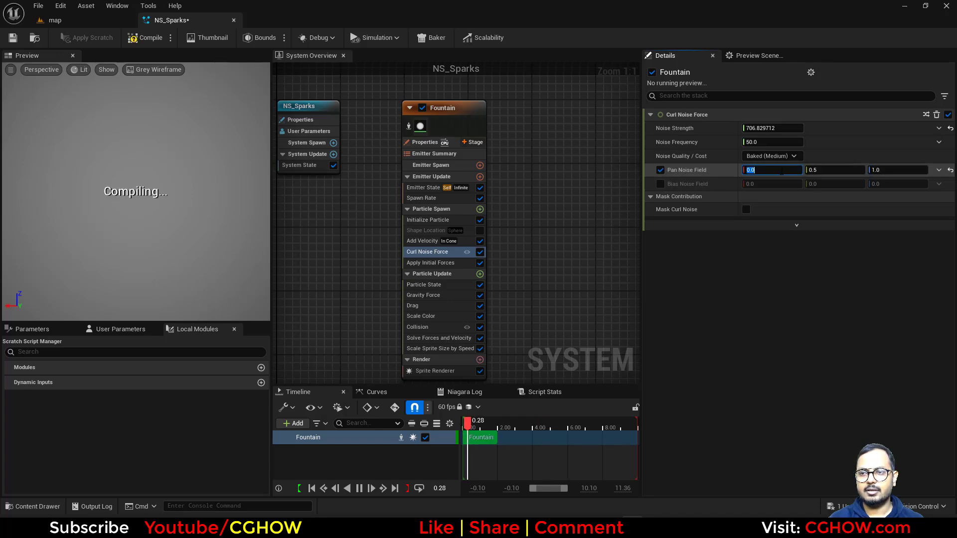
pyautogui.click(92, 23)
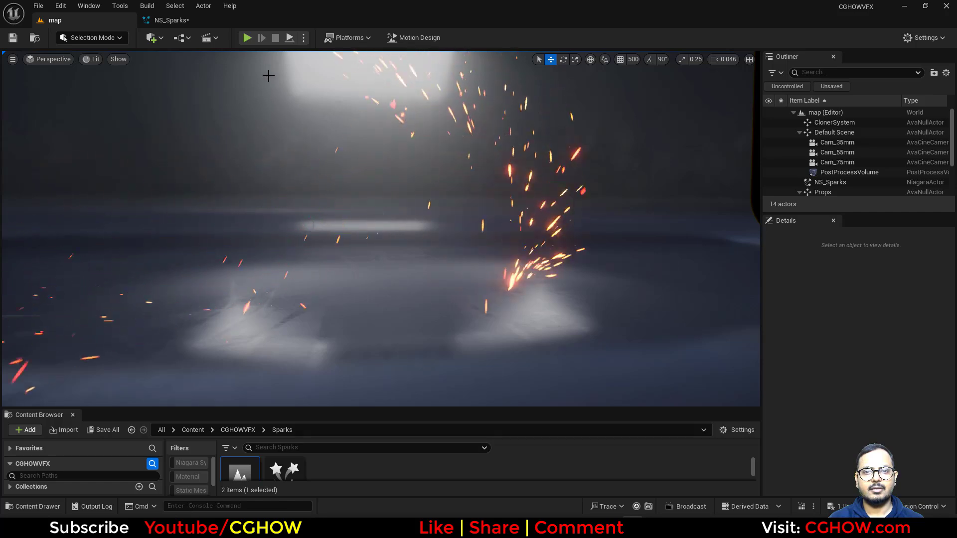
# Set the Curl Noise Force to Noise Strength 200 and Noise Frequency 100, and check the sparks in the level
pyautogui.click(180, 20)
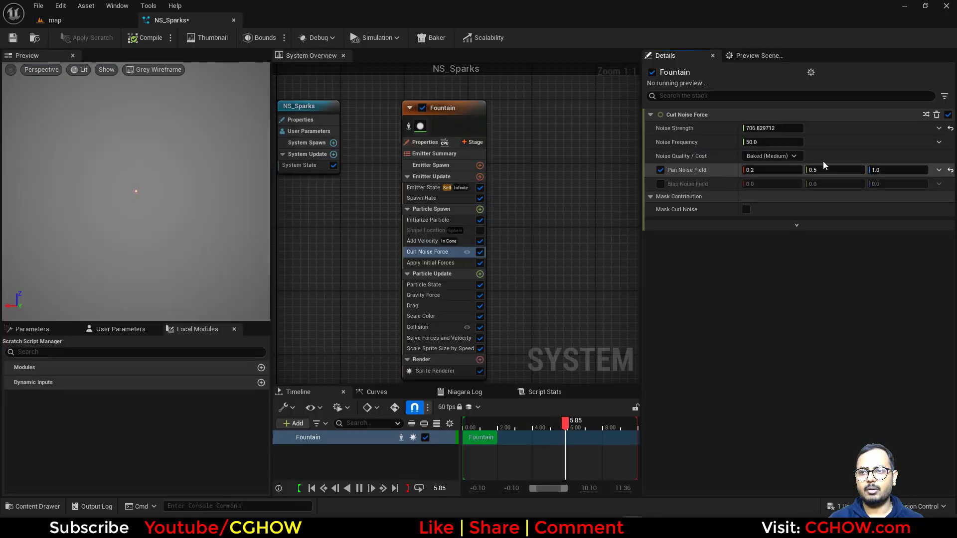
pyautogui.click(772, 130)
pyautogui.write('200')
pyautogui.click(761, 143)
pyautogui.write('100')
pyautogui.click(95, 21)
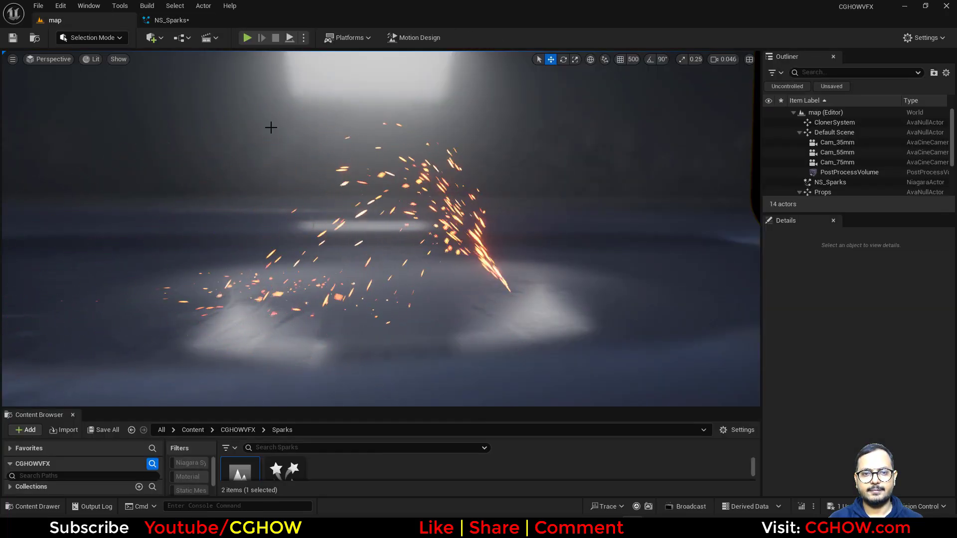
# Lower the Curl Noise Force's Noise Strength to 60 and check the sparks in the level
pyautogui.click(160, 20)
pyautogui.click(768, 126)
pyautogui.write('60.0')
pyautogui.click(103, 19)
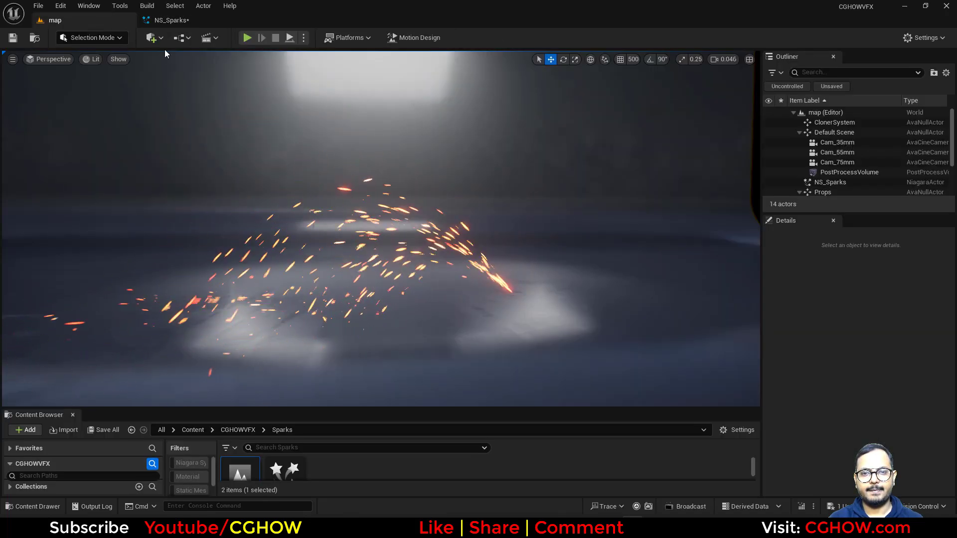
# Enable Spawn Probability in Spawn Rate and drive it with a Random Range Float
pyautogui.click(194, 20)
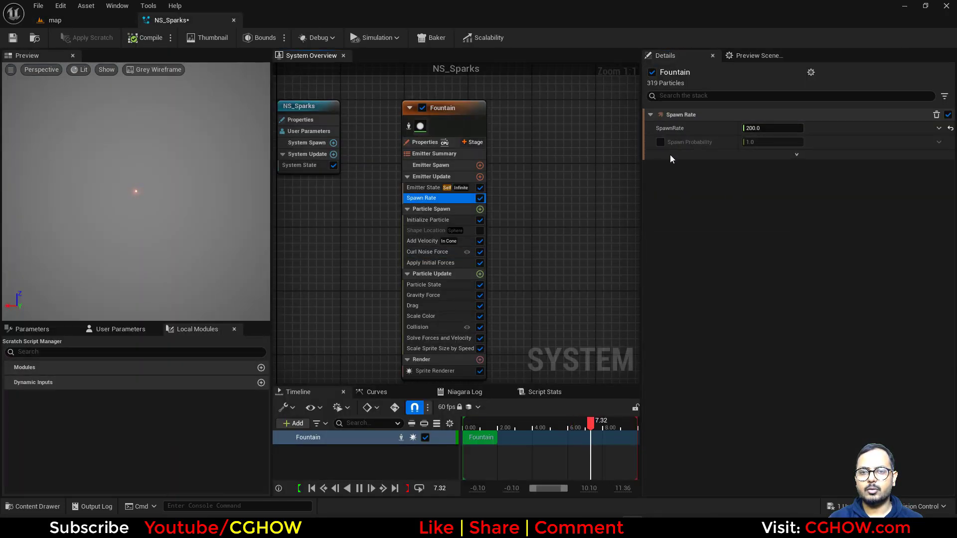
pyautogui.click(662, 142)
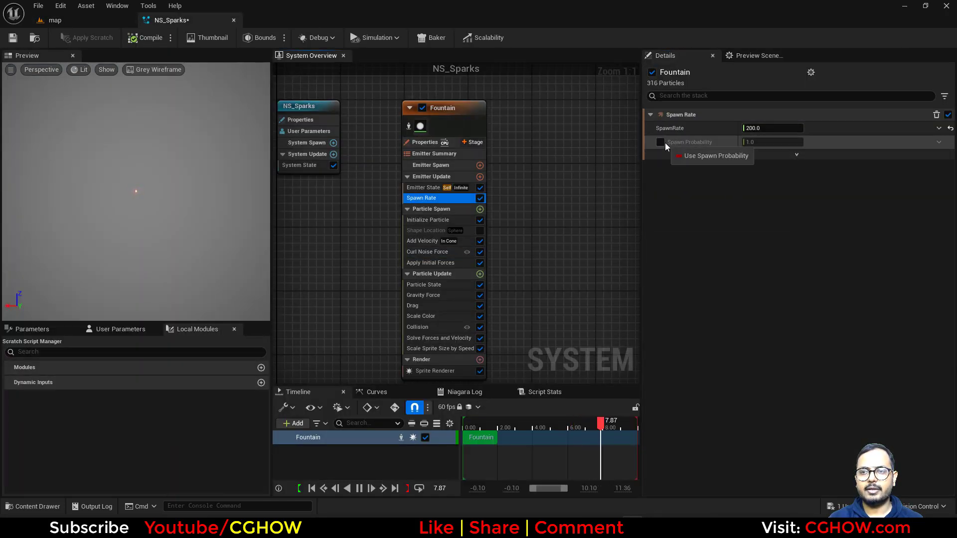
pyautogui.click(939, 142)
pyautogui.write('ran')
pyautogui.click(762, 206)
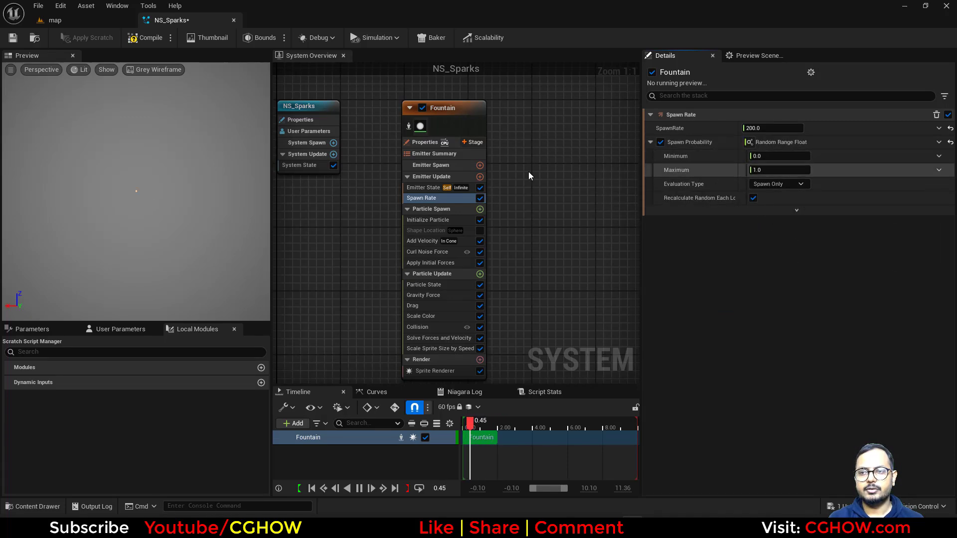
# Set the Loop Duration in Emitter State to 0.2 and check the spark bursts in the level
pyautogui.click(428, 187)
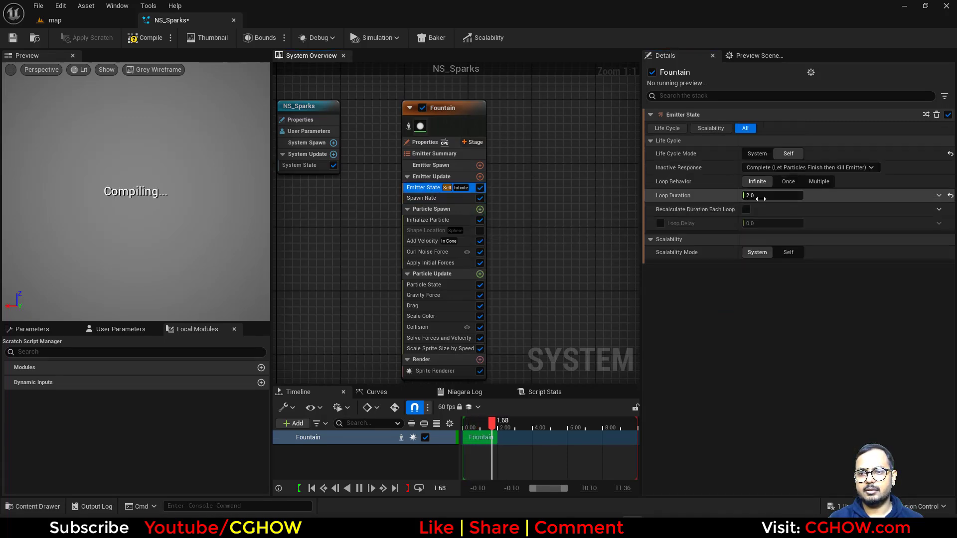
pyautogui.click(760, 196)
pyautogui.write('0.2')
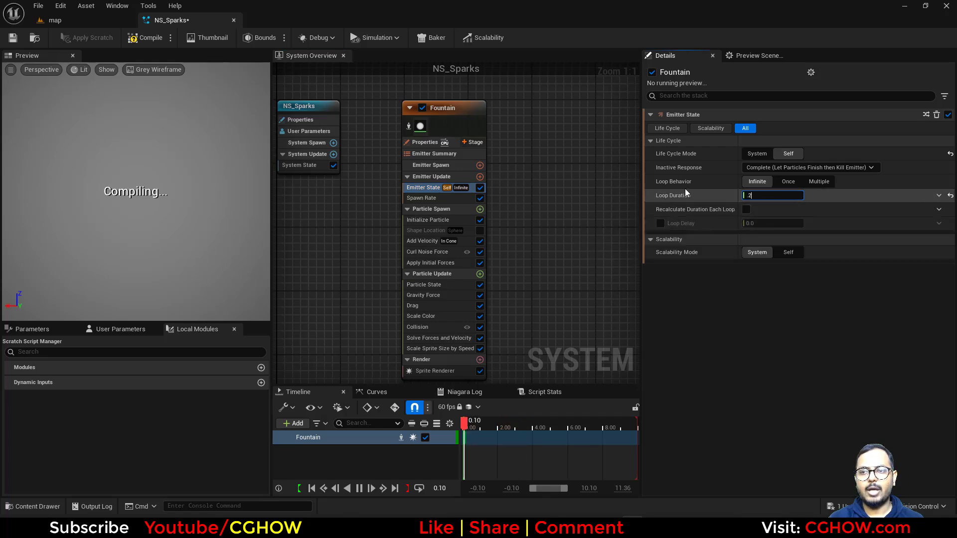
pyautogui.press('Return')
pyautogui.click(432, 199)
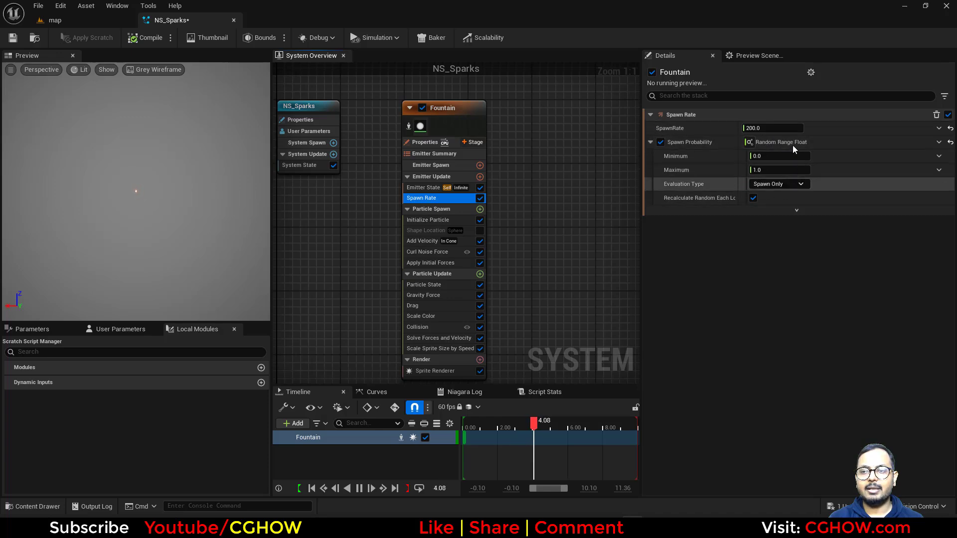
pyautogui.click(73, 24)
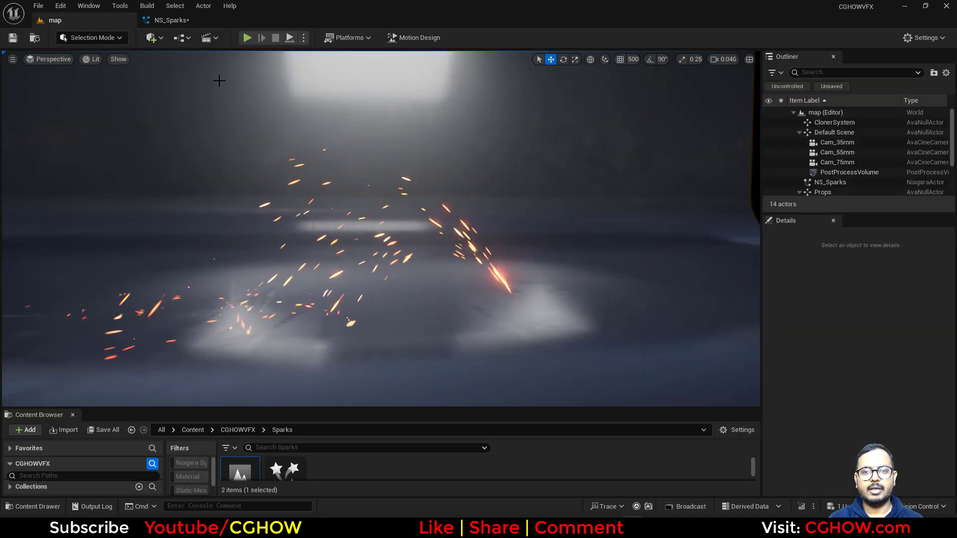
# Set the Spawn Probability Minimum in Spawn Rate to 0.2 and check the level
pyautogui.click(171, 19)
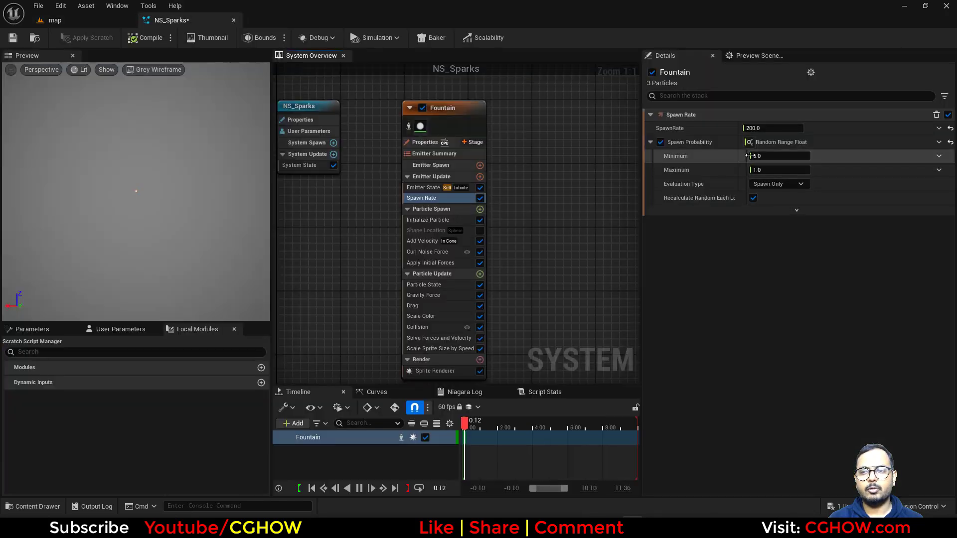
pyautogui.click(768, 156)
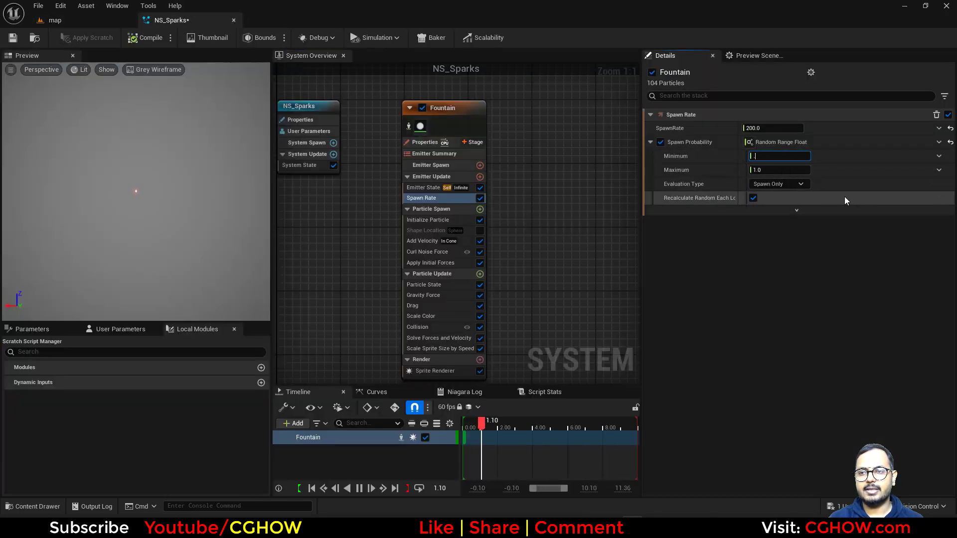
pyautogui.click(92, 20)
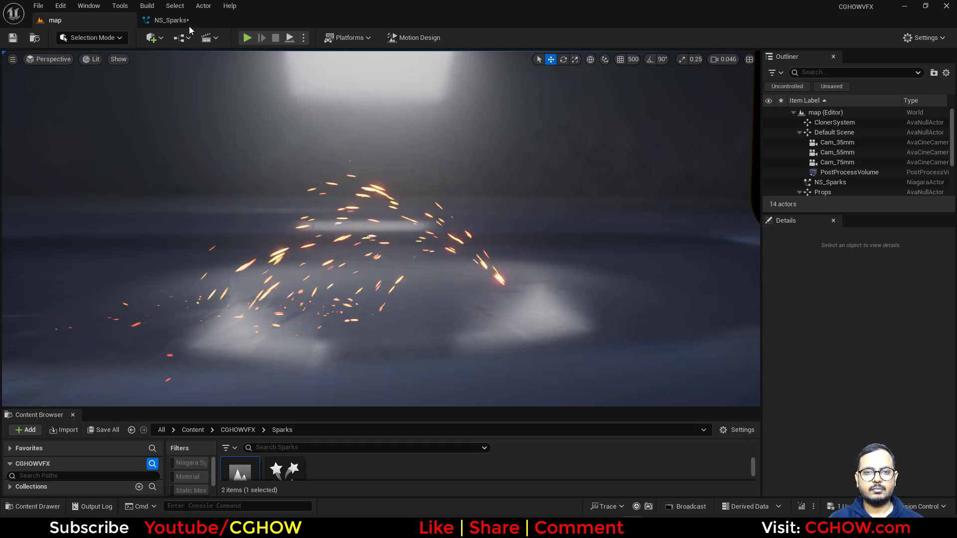
# Set the Curl Noise Force's Noise Strength to 100 and Noise Frequency to 60, and check the level
pyautogui.click(172, 20)
pyautogui.click(427, 252)
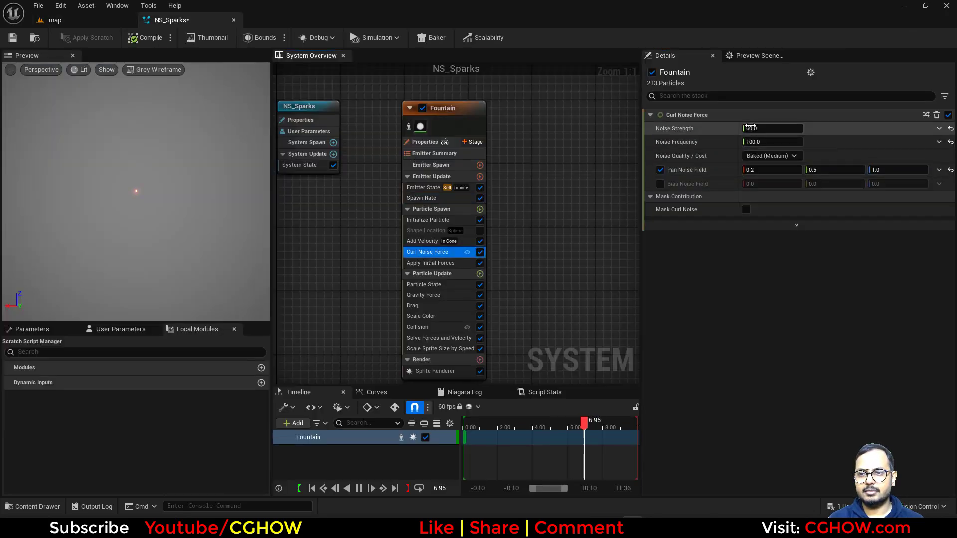
pyautogui.click(751, 128)
pyautogui.write('10')
pyautogui.write('60')
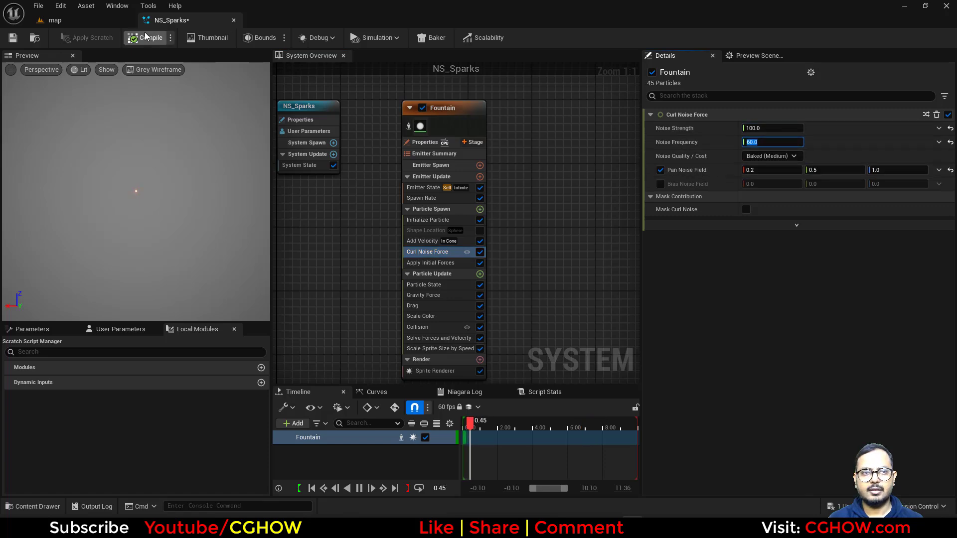
pyautogui.click(96, 20)
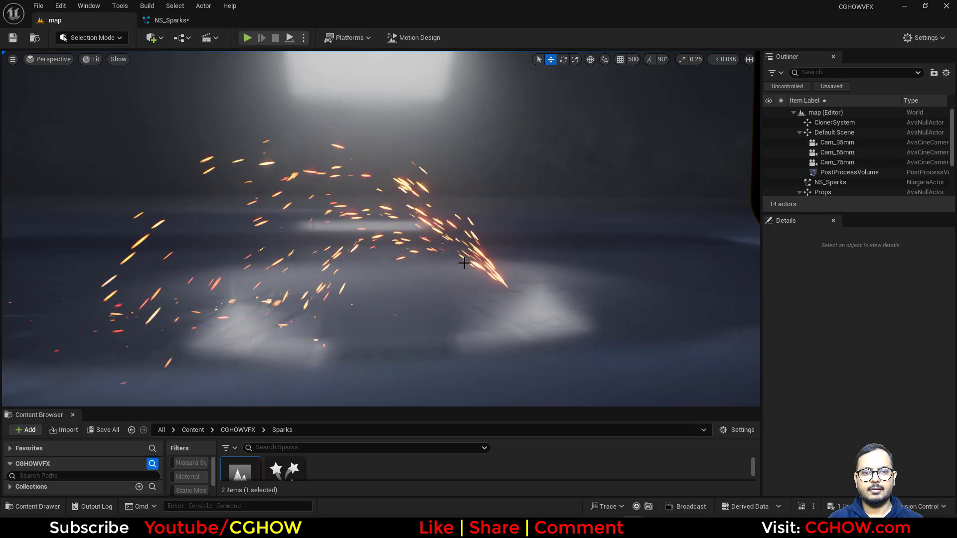
# Select the NS_Sparks actor and move it across the level to about Y 161, Z 30
pyautogui.click(492, 268)
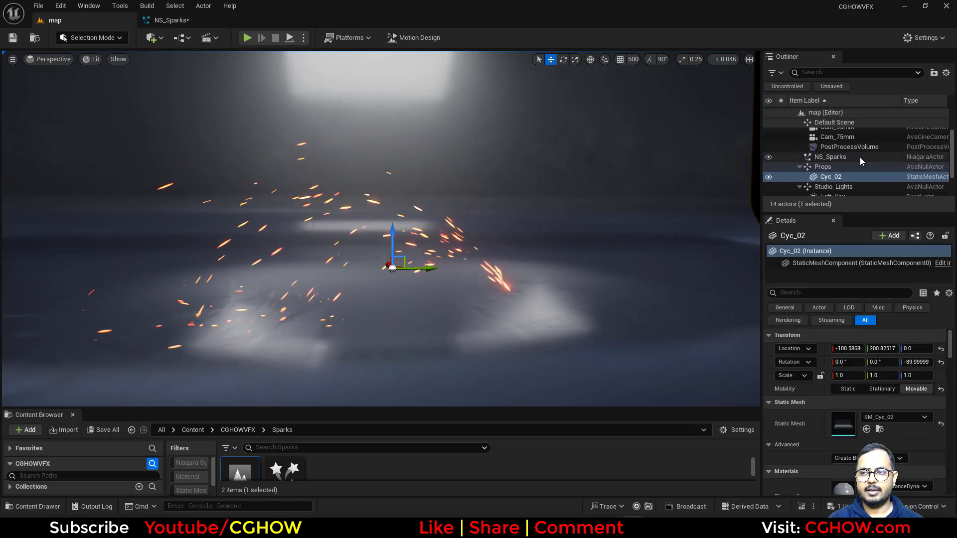
pyautogui.scroll(3, 859, 166)
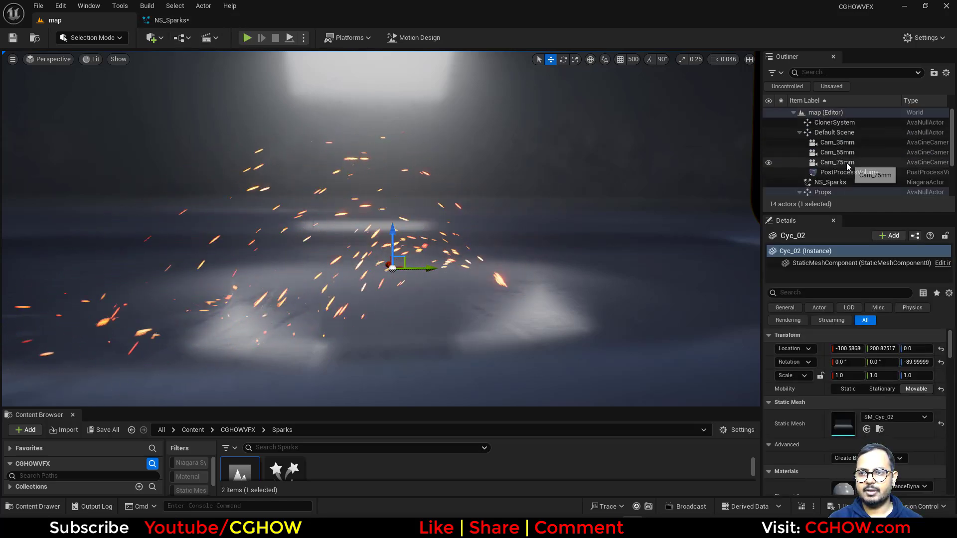
pyautogui.click(831, 183)
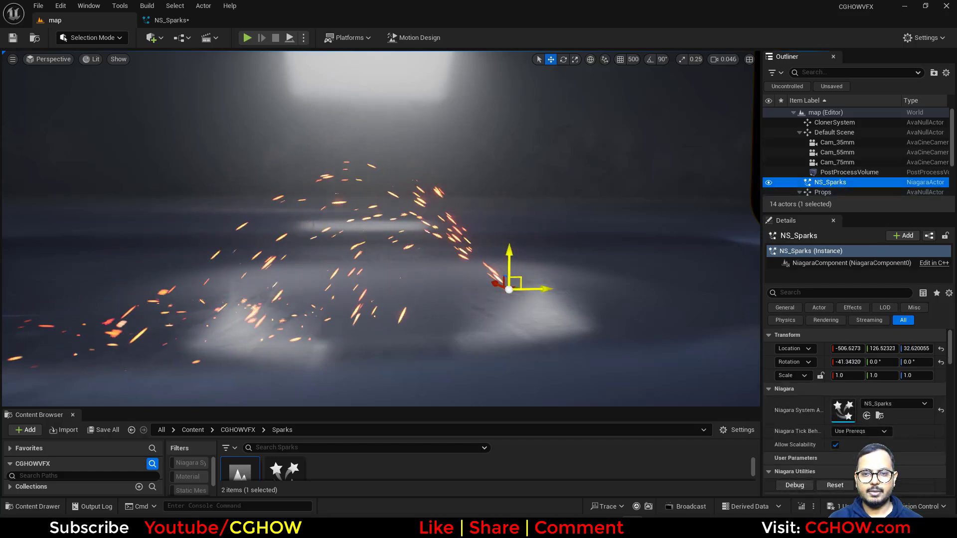
pyautogui.moveTo(260, 190); pyautogui.dragTo(395, 269)
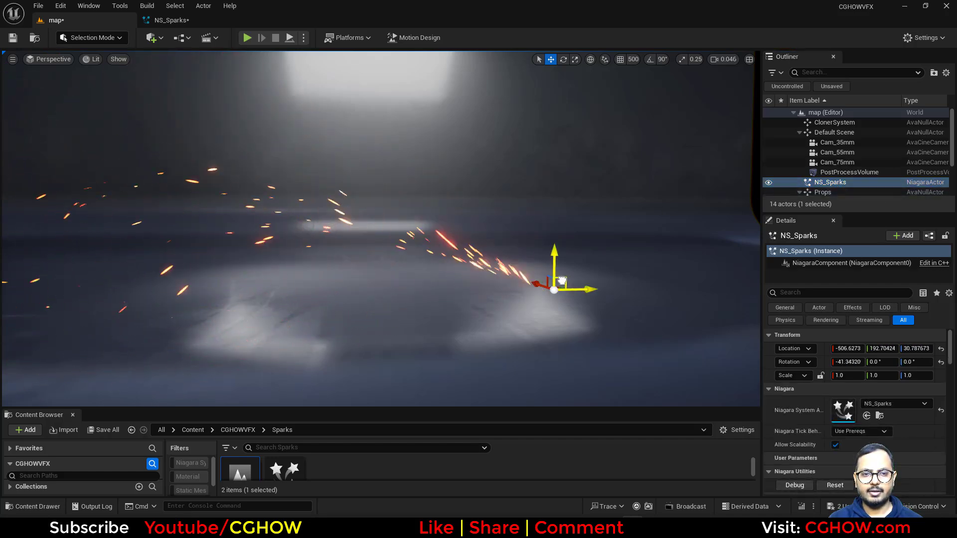
pyautogui.moveTo(571, 280); pyautogui.dragTo(595, 277)
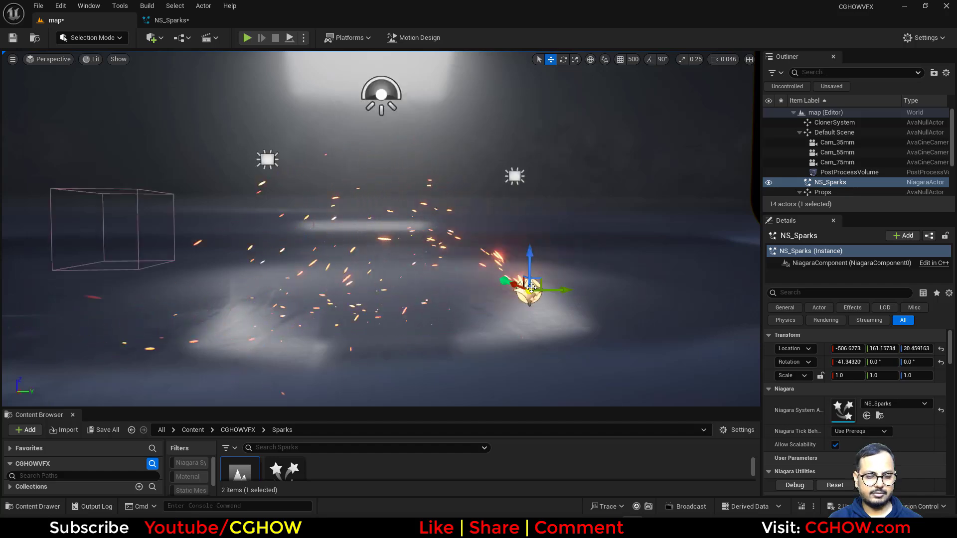
# Raise the level viewport's Screen Percentage override to 200
pyautogui.click(13, 59)
pyautogui.moveTo(118, 194)
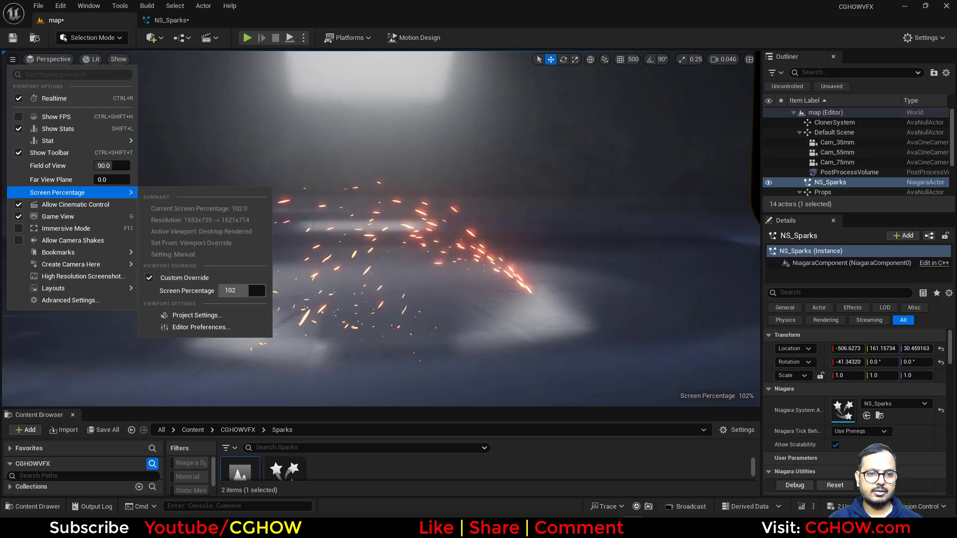
pyautogui.click(494, 358)
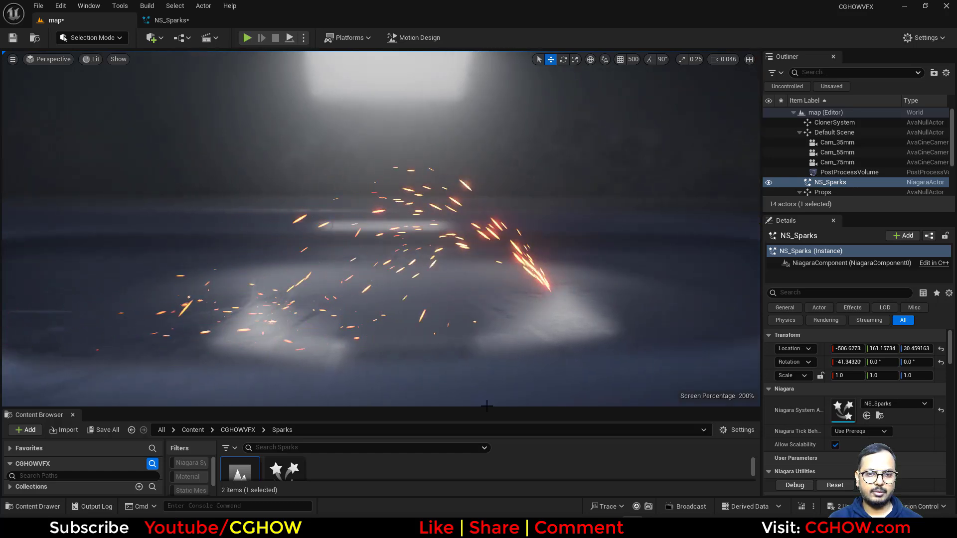
# Enlarge the level viewport and examine the sparks from close up
pyautogui.moveTo(494, 418); pyautogui.dragTo(503, 481)
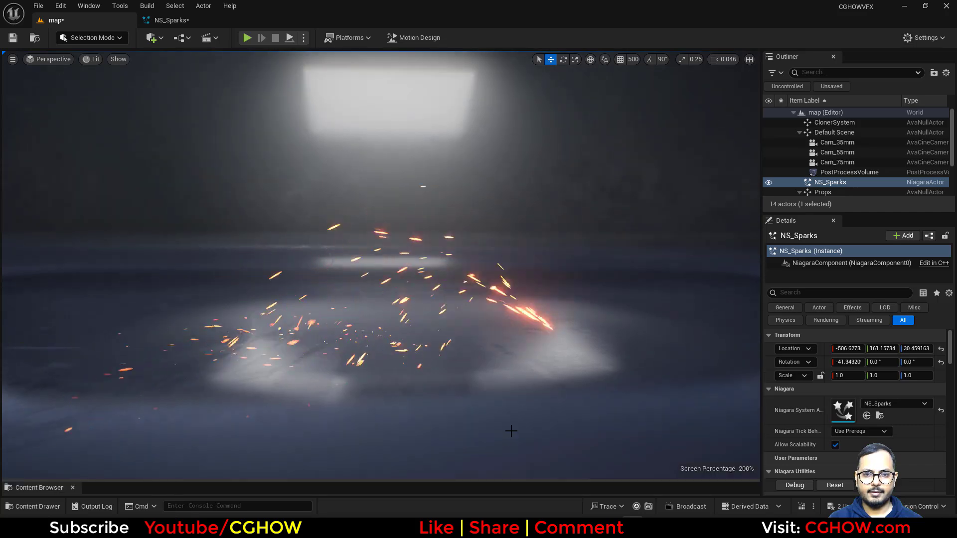
pyautogui.moveTo(510, 430)
pyautogui.mouseDown(button='right')
pyautogui.moveTo(510, 448)
pyautogui.moveTo(511, 431)
pyautogui.mouseUp(button='right')
pyautogui.press('w')
pyautogui.scroll(8, 511, 448)
pyautogui.press('s')
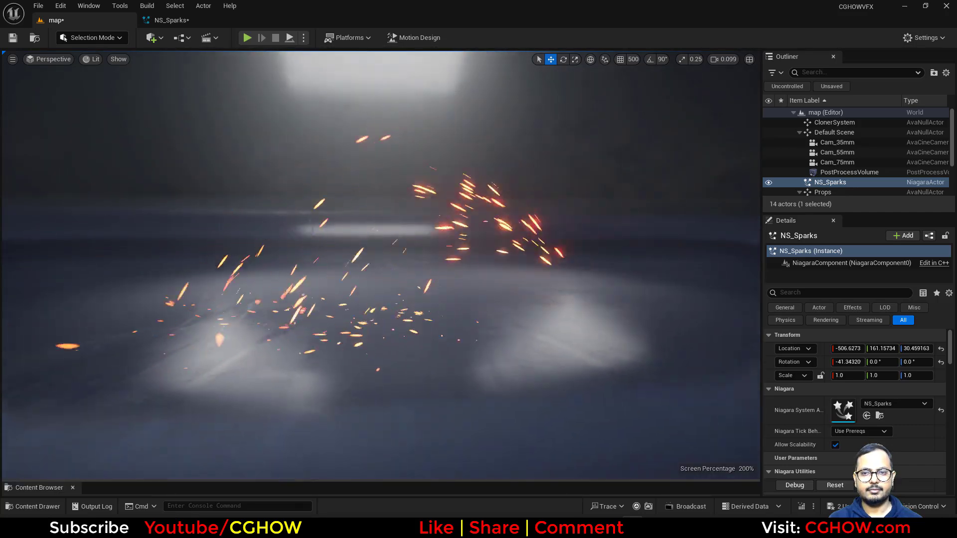
# In the Collision module, set Randomize Collision Normal to 0.2 and the Restitution Minimum to 0.1, and check the level
pyautogui.click(167, 21)
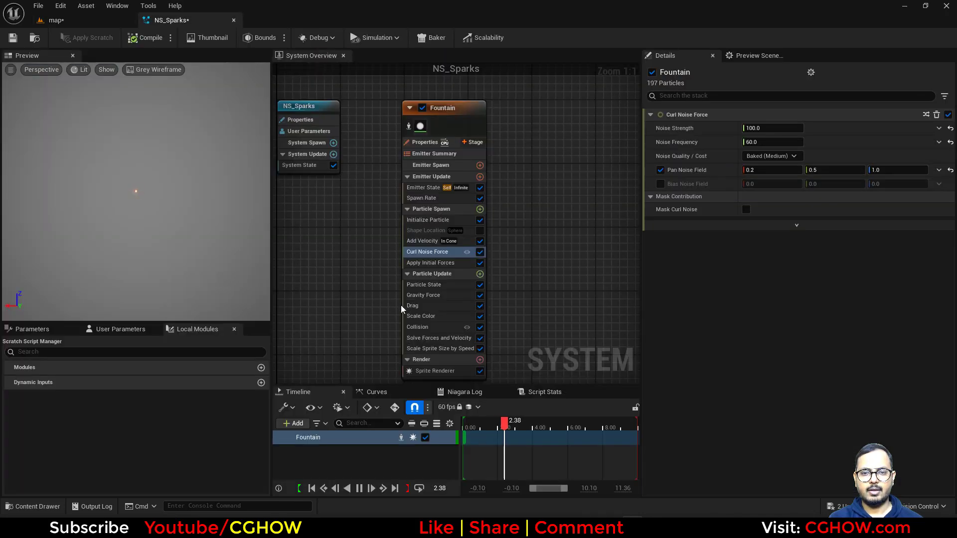
pyautogui.click(426, 330)
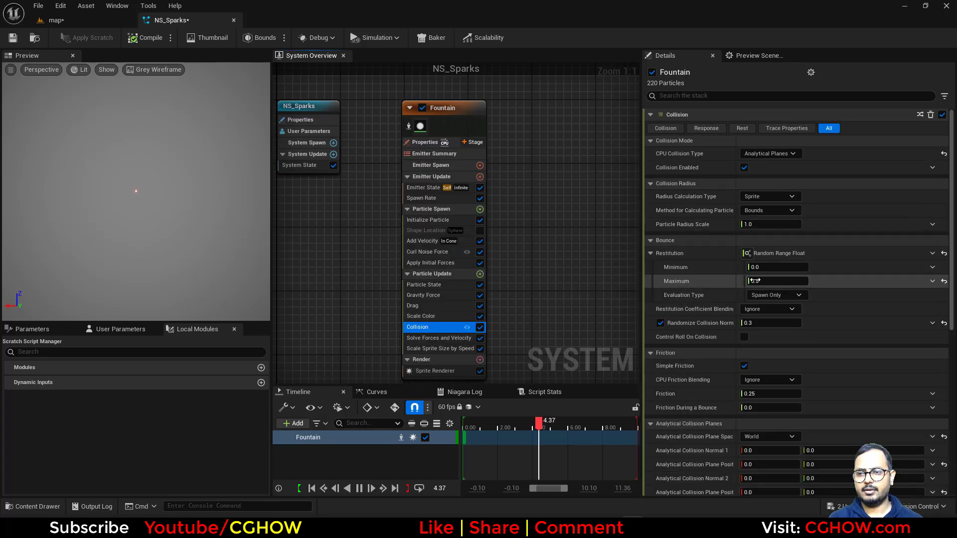
pyautogui.click(759, 323)
pyautogui.write('0.2')
pyautogui.press('Return')
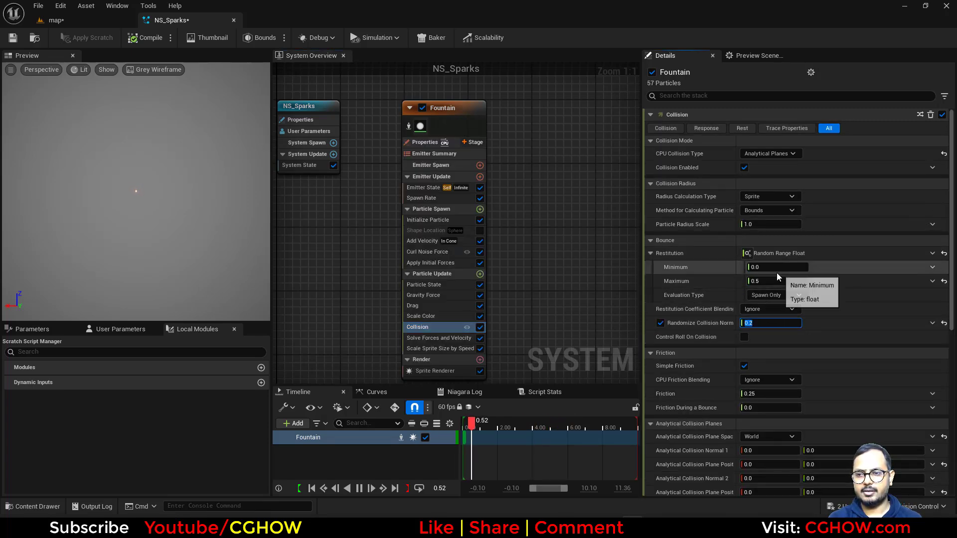
pyautogui.click(768, 269)
pyautogui.write('0.1')
pyautogui.press('Return')
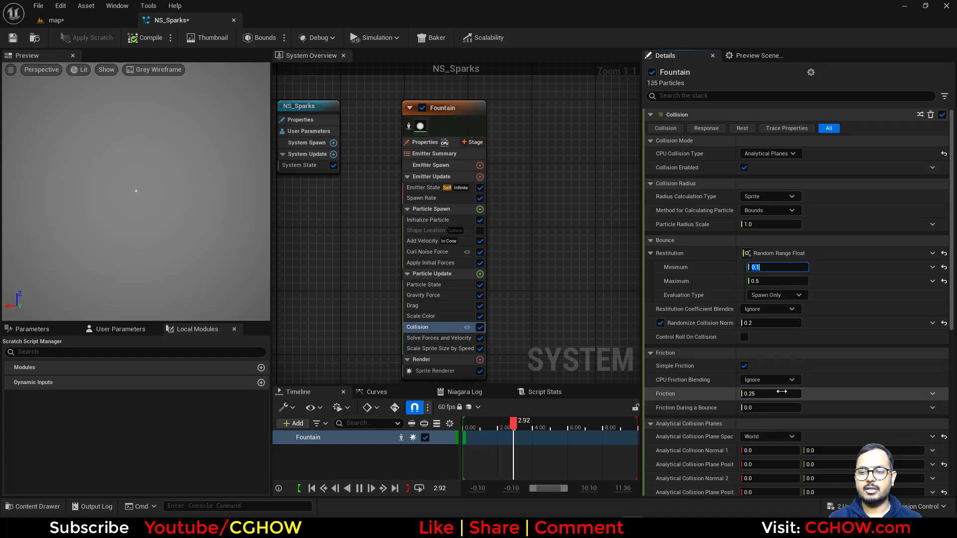
pyautogui.click(70, 24)
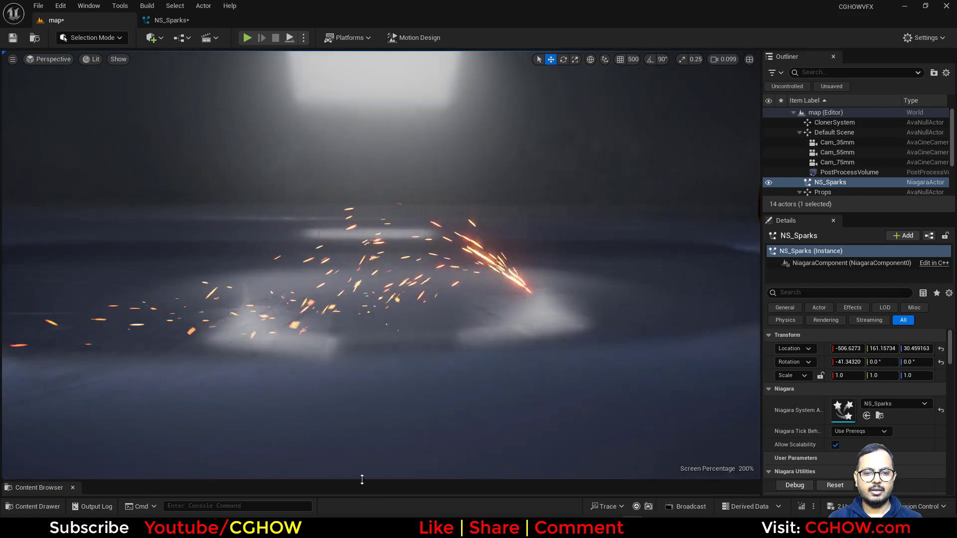
# Make the Content Browser visible below the level viewport and review the viewport's Screen Percentage settings
pyautogui.click(362, 479)
pyautogui.moveTo(371, 430); pyautogui.dragTo(371, 406)
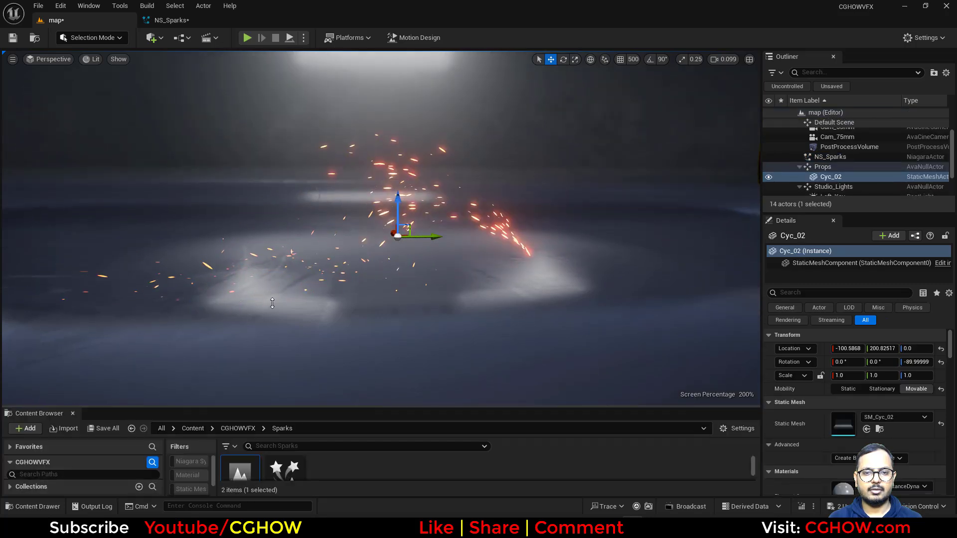
pyautogui.click(12, 59)
pyautogui.moveTo(118, 194)
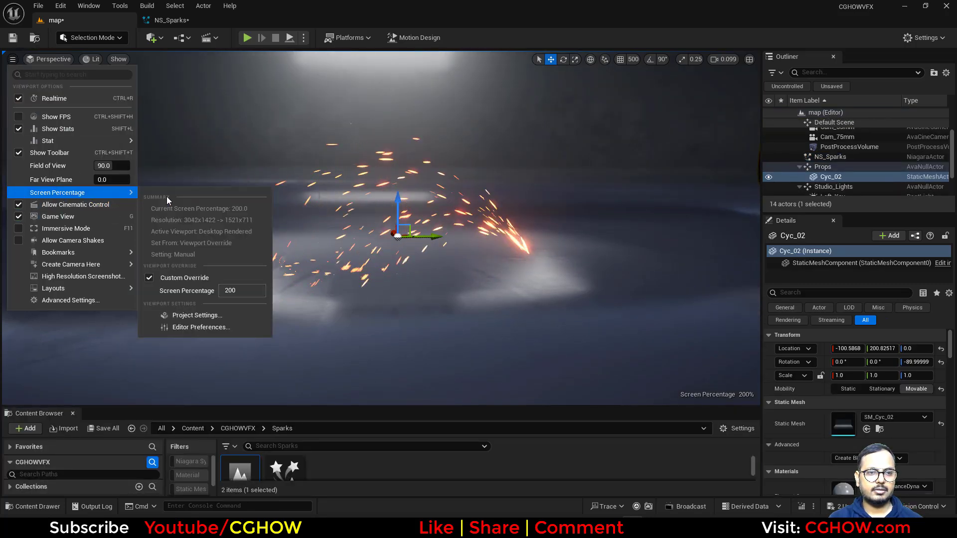
pyautogui.click(500, 280)
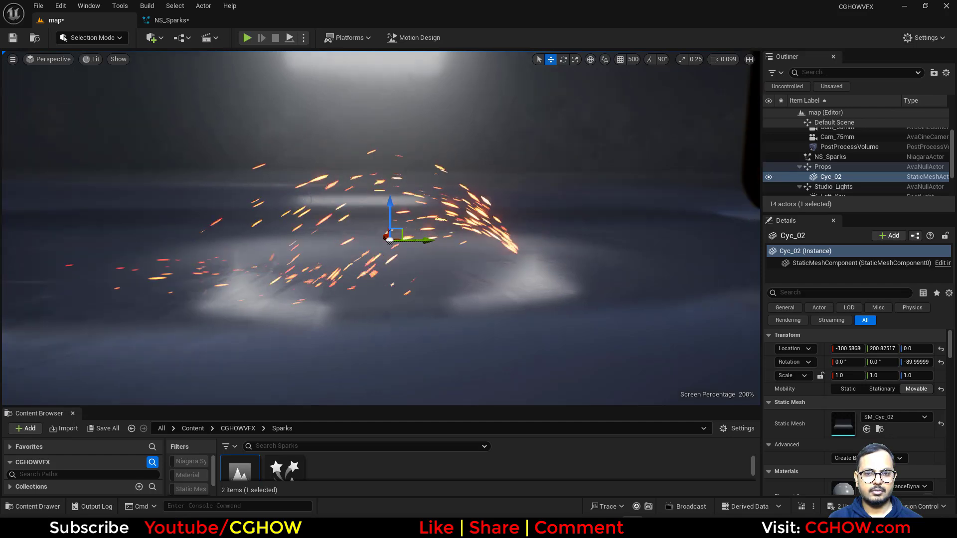
pyautogui.moveTo(500, 281); pyautogui.dragTo(491, 285, button='right')
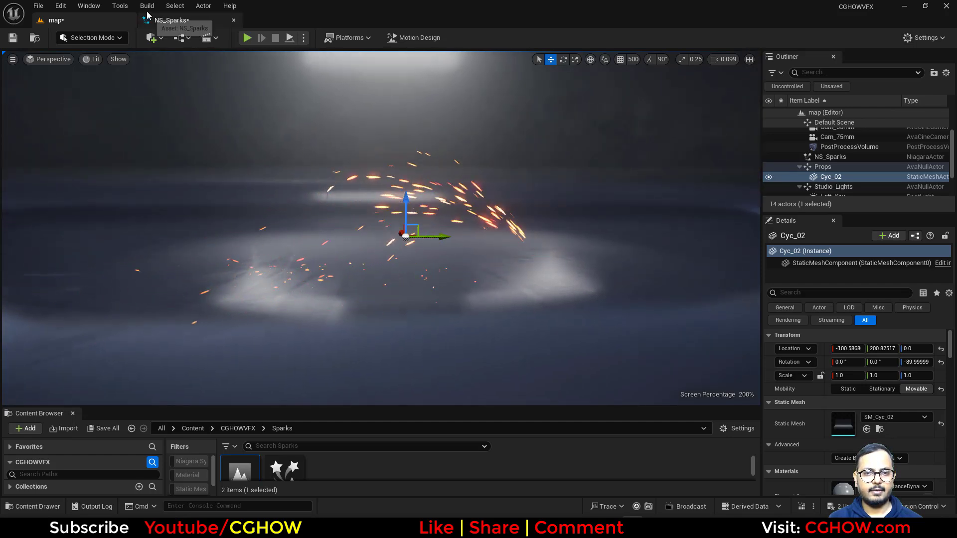
# Raise the Collision module's Friction to about 9.58 and check the sparks in the level
pyautogui.click(164, 20)
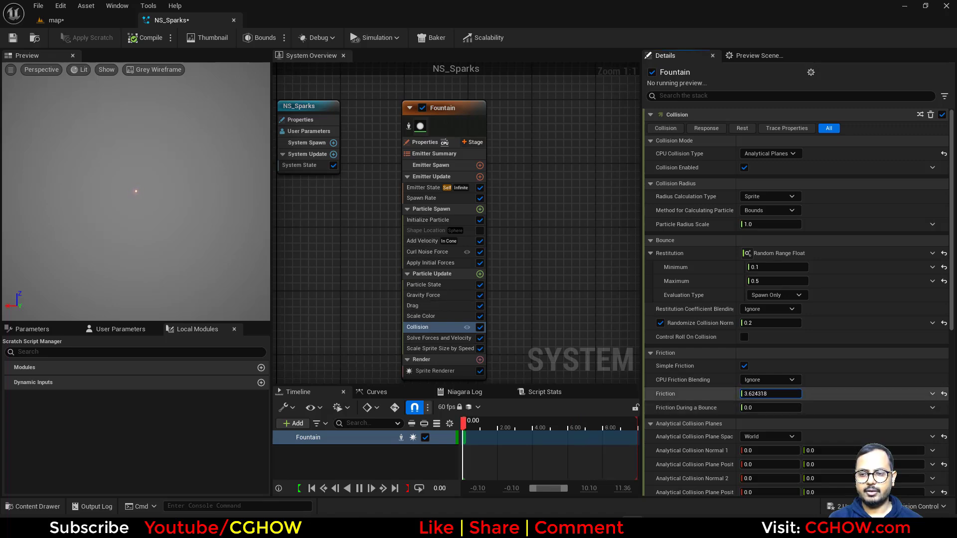
pyautogui.click(57, 20)
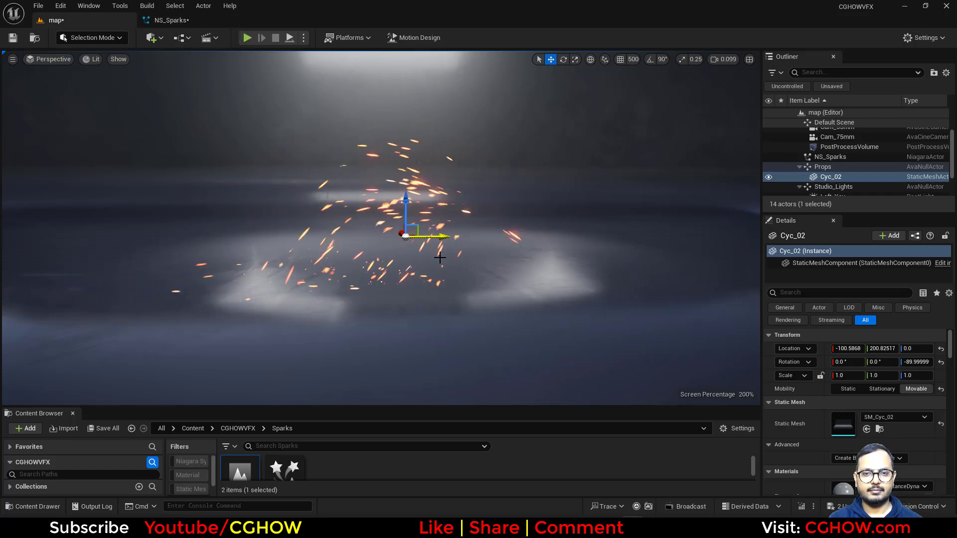
pyautogui.moveTo(437, 258); pyautogui.dragTo(423, 264, button='right')
pyautogui.press('g')
pyautogui.press('g')
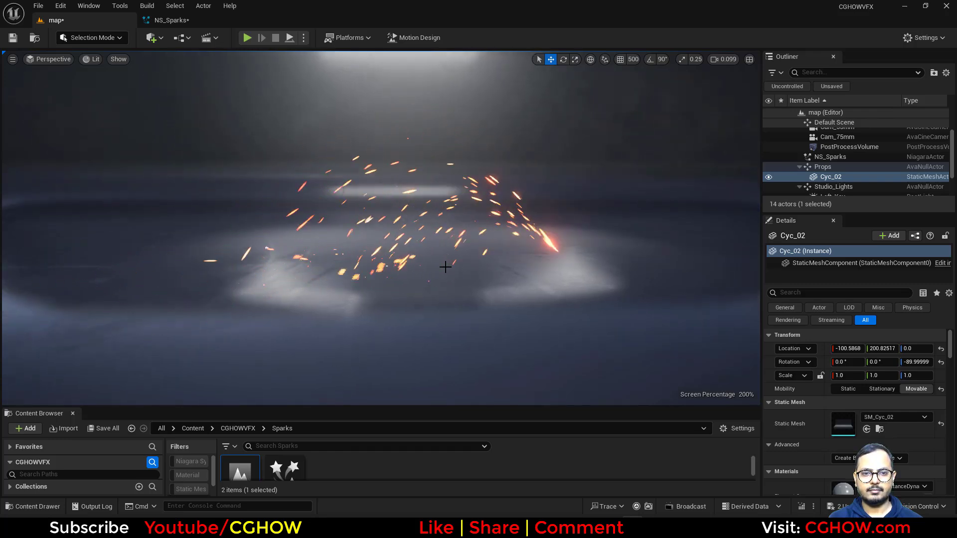
# In the Fountain emitter's Initialize Particle module, set Lifetime Min to 2 and Lifetime Max to 3, and check the level
pyautogui.click(169, 20)
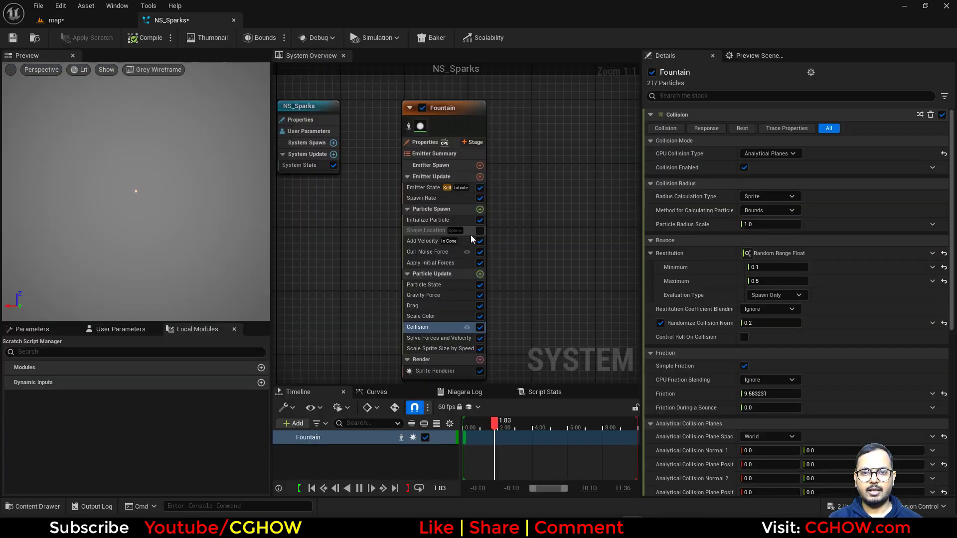
pyautogui.write('3')
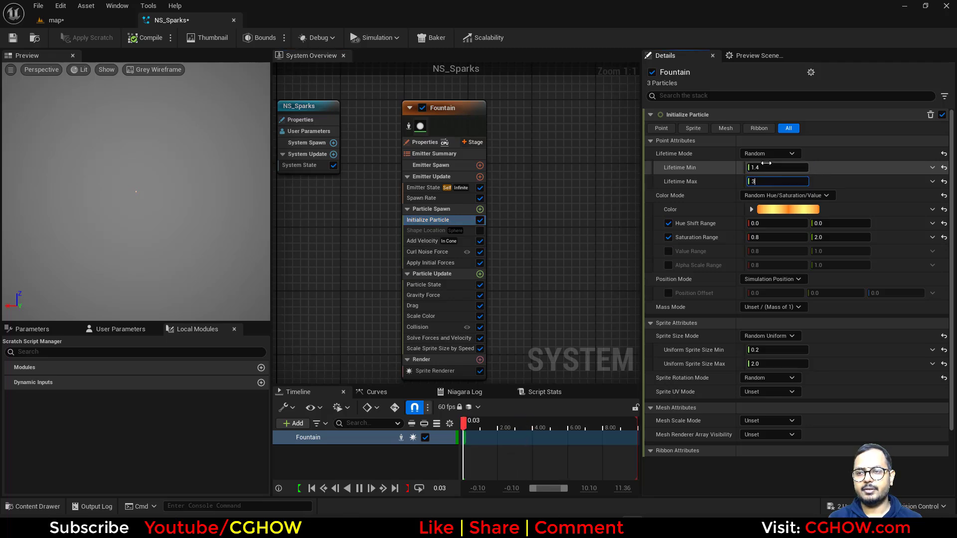
pyautogui.click(763, 167)
pyautogui.write('2')
pyautogui.press('Return')
pyautogui.click(118, 21)
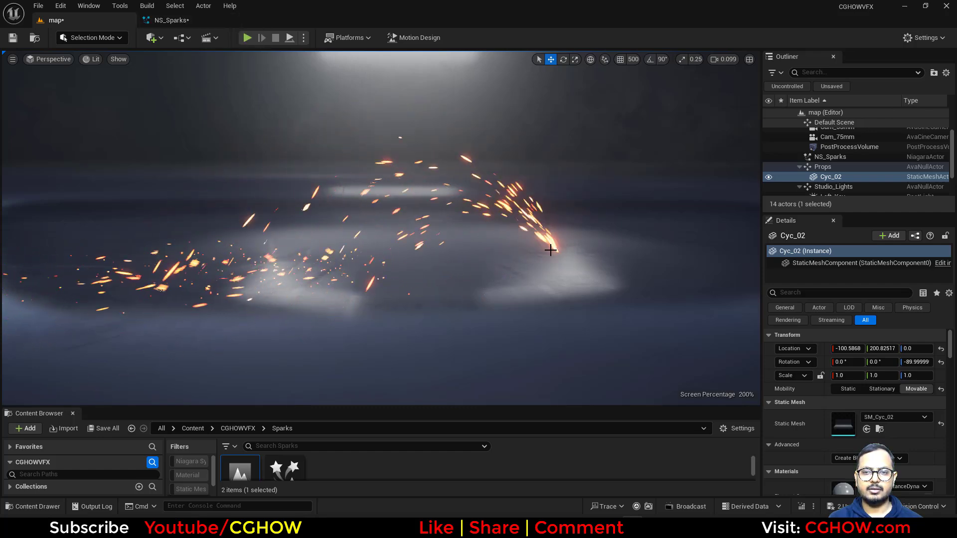
# Duplicate the Fountain emitter in NS_Sparks and delete the Collision module from the copy
pyautogui.click(187, 24)
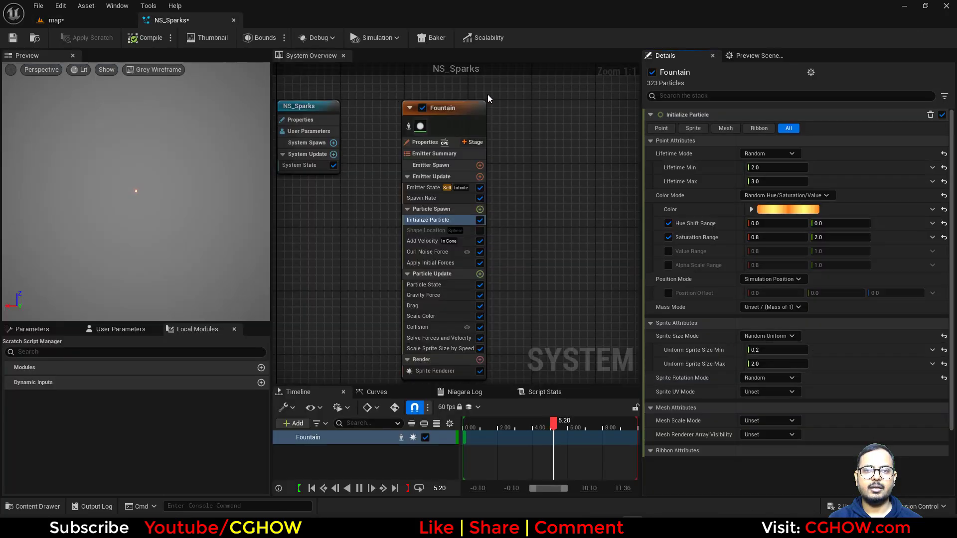
pyautogui.click(390, 124)
pyautogui.click(459, 125)
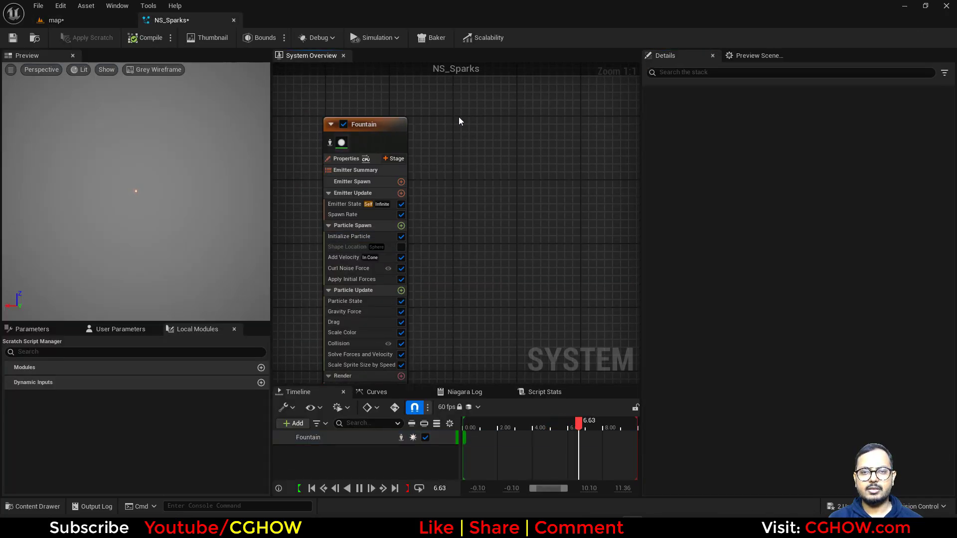
pyautogui.hotkey('ctrl', 'v')
pyautogui.moveTo(428, 208); pyautogui.dragTo(407, 139, button='right')
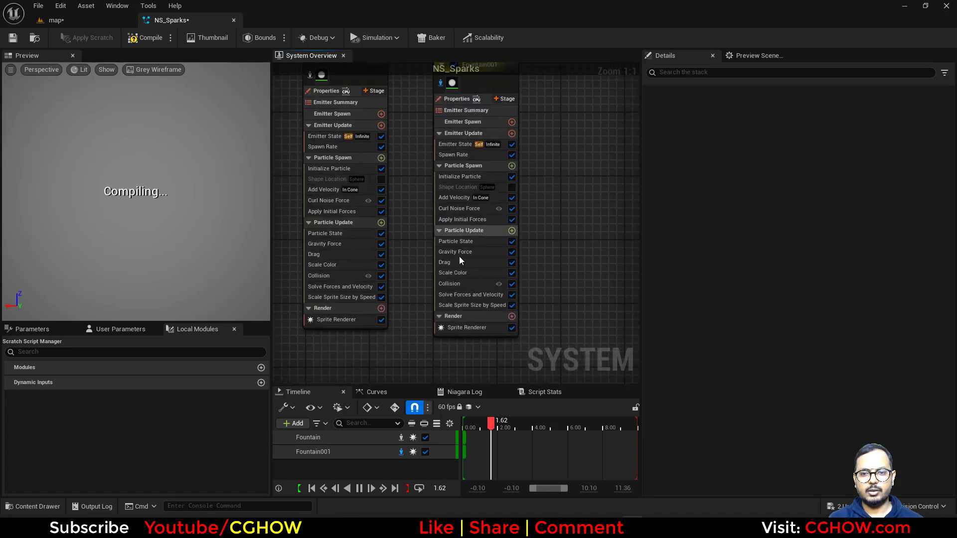
pyautogui.click(461, 286)
pyautogui.press('Delete')
pyautogui.moveTo(559, 178); pyautogui.dragTo(543, 256, button='right')
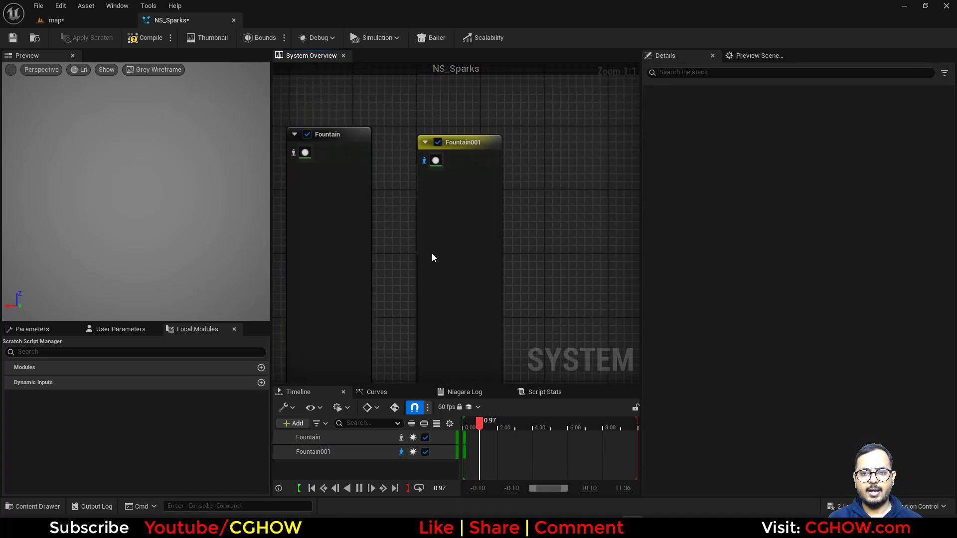
# In Fountain001's Initialize Particle module, set Value Range to 2 and 3 and the lifetime to between 0.1 and 0.3
pyautogui.click(434, 254)
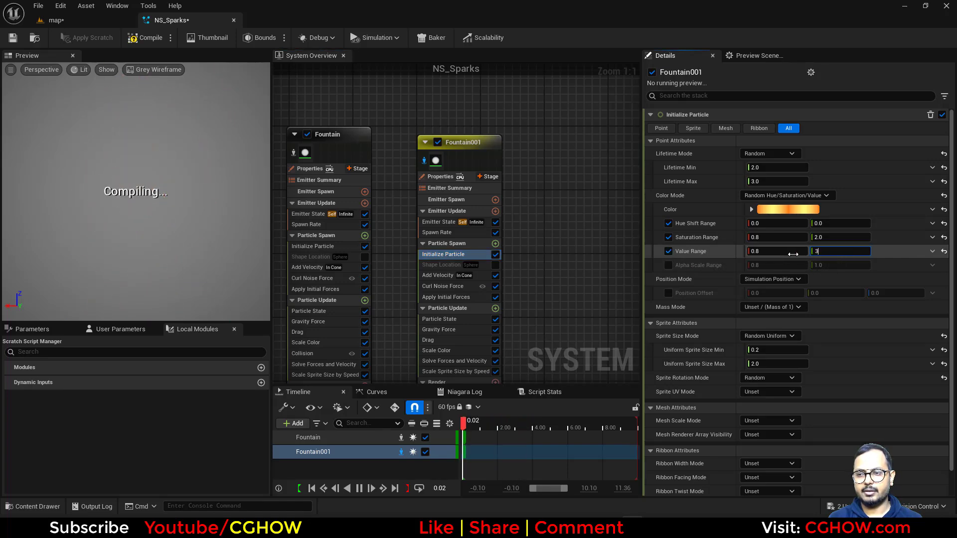
pyautogui.write('2')
pyautogui.press('Return')
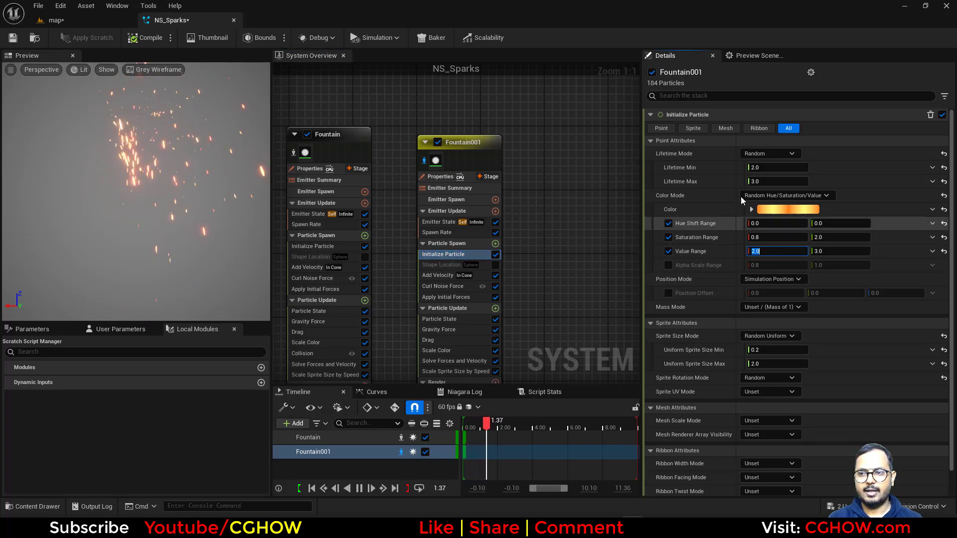
pyautogui.click(760, 181)
pyautogui.write('.3')
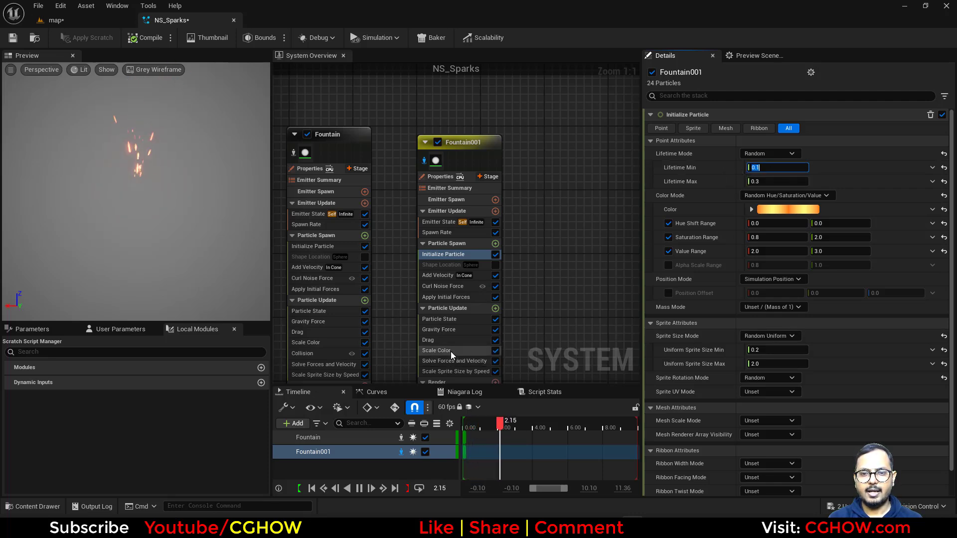
# In Fountain001's Scale Sprite Size by Speed, raise the Max Scale Factor's Y range to about 25.5 minimum and 37.8 maximum, and check the level
pyautogui.click(467, 369)
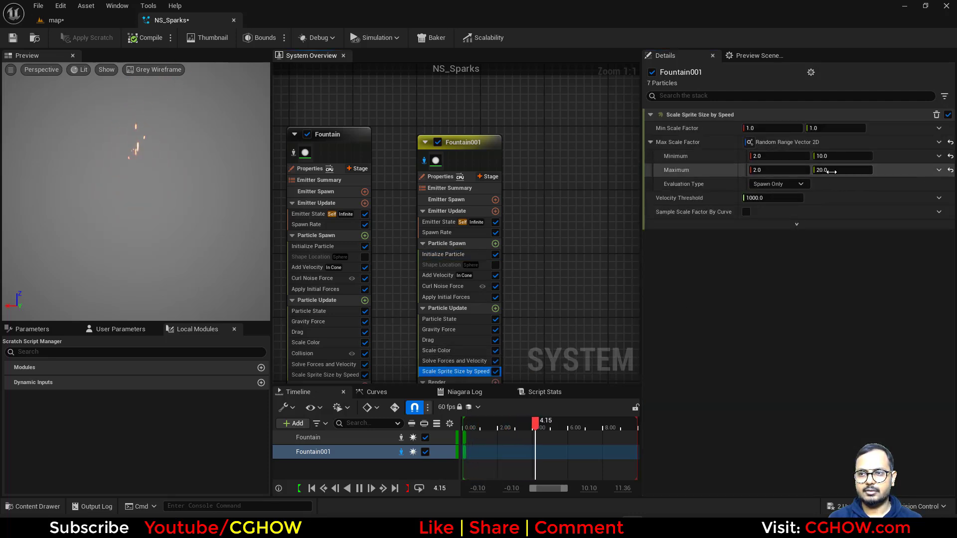
pyautogui.moveTo(836, 156); pyautogui.dragTo(866, 156)
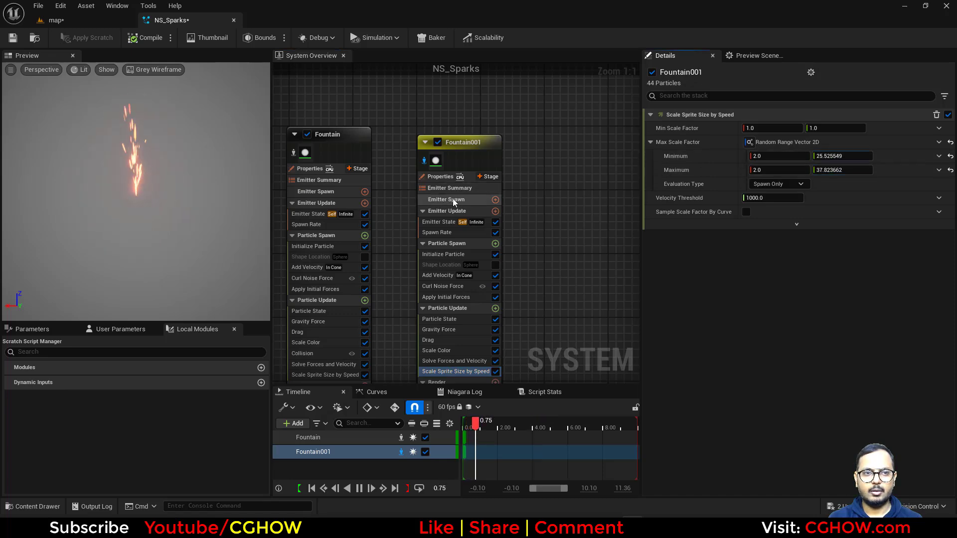
pyautogui.click(72, 22)
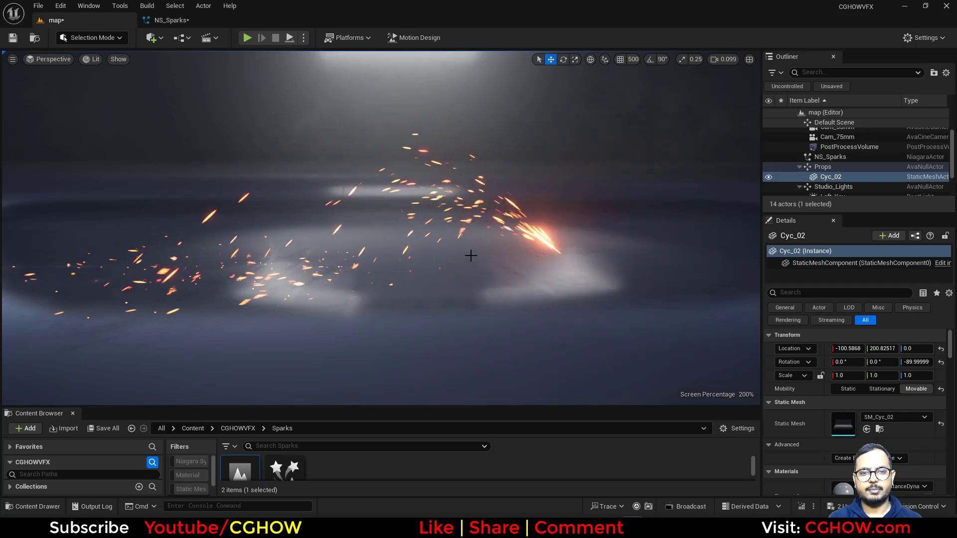
# Add a Light Renderer to the original Fountain emitter and check its lighting in the level
pyautogui.click(167, 25)
pyautogui.click(396, 300)
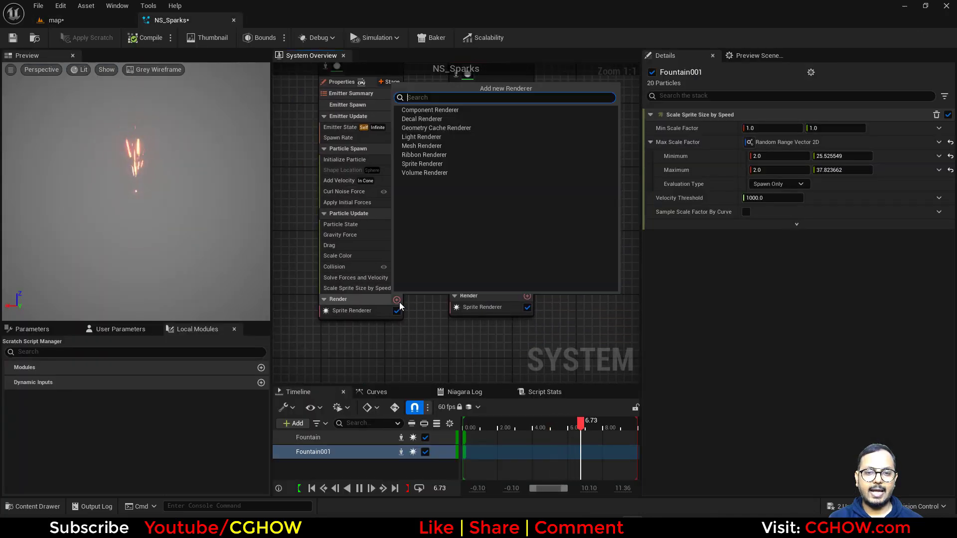
pyautogui.click(412, 137)
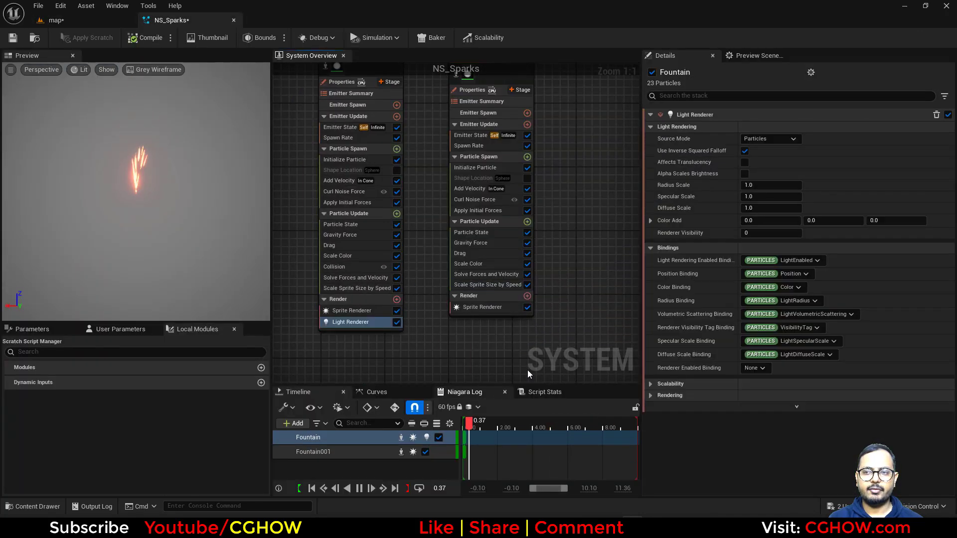
pyautogui.click(106, 23)
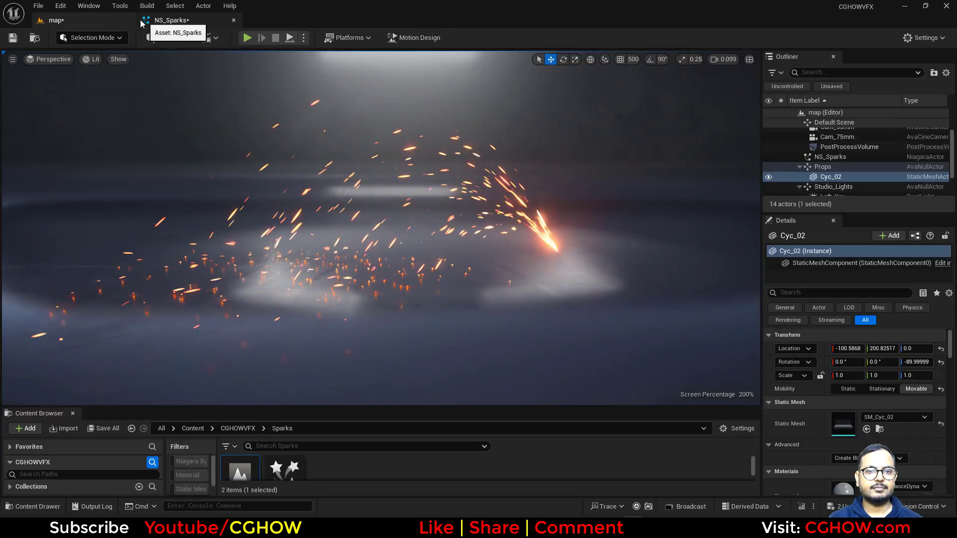
# Try the Light Renderer without Use Inverse Squared Falloff, check the level, and re-enable the option
pyautogui.click(173, 21)
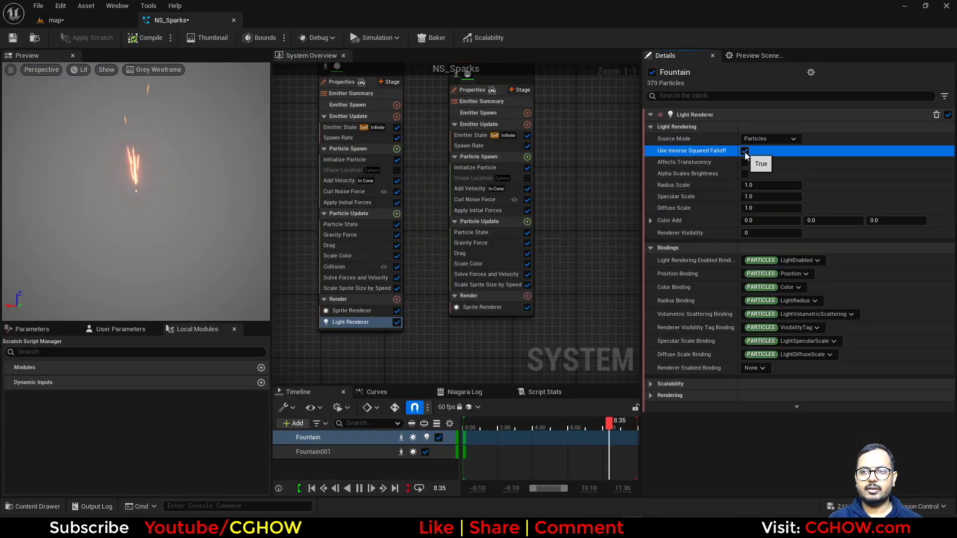
pyautogui.click(745, 151)
pyautogui.click(79, 20)
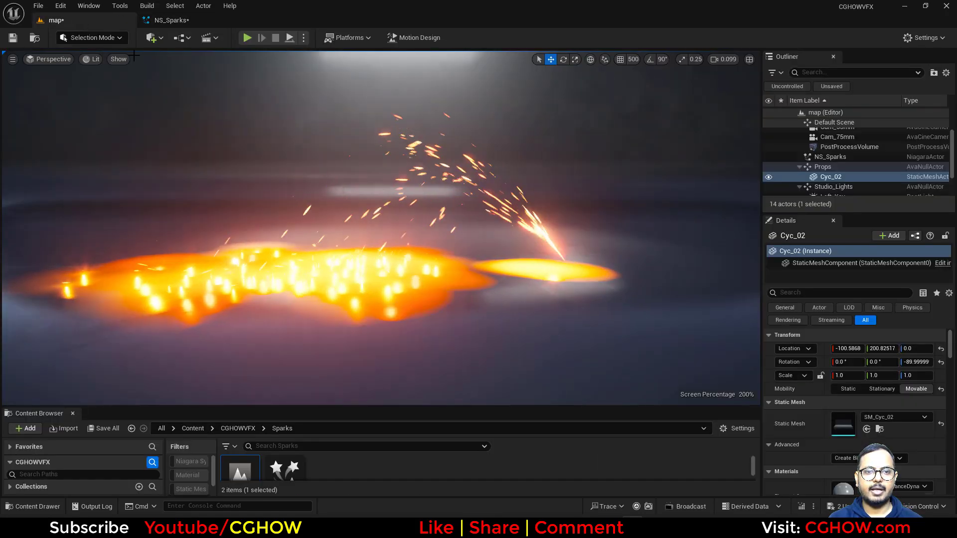
pyautogui.click(206, 22)
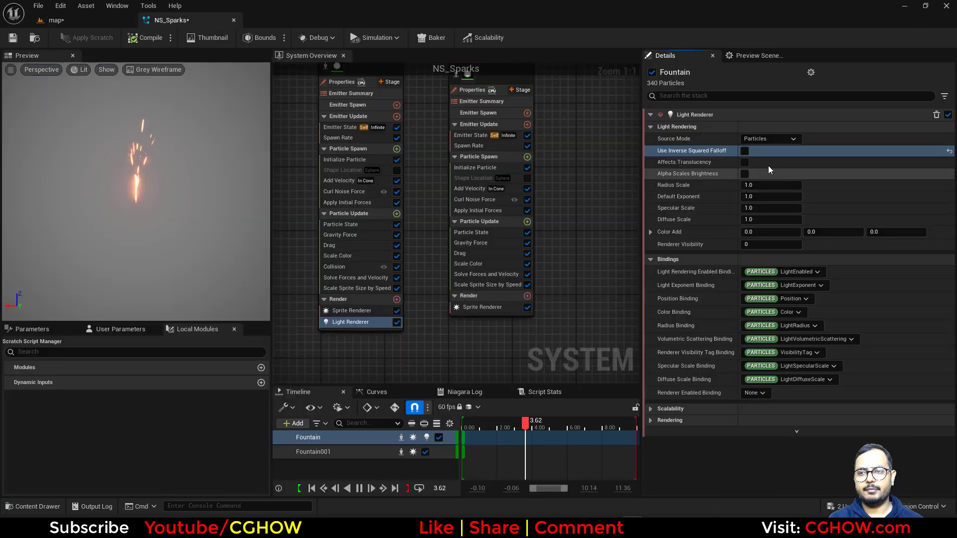
pyautogui.click(744, 150)
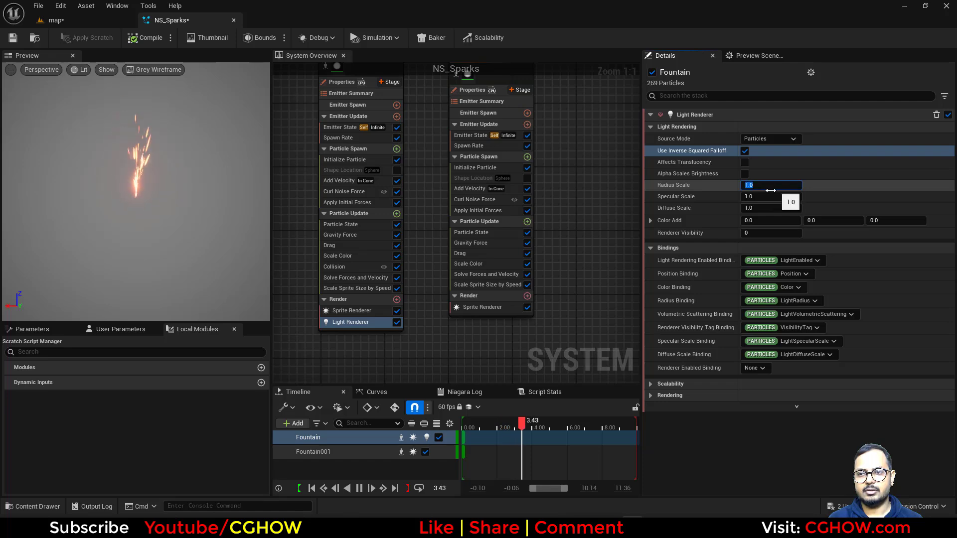
# Set the Light Renderer's Radius Scale to 5, review the Sprite Renderer's material, and check the level
pyautogui.click(85, 18)
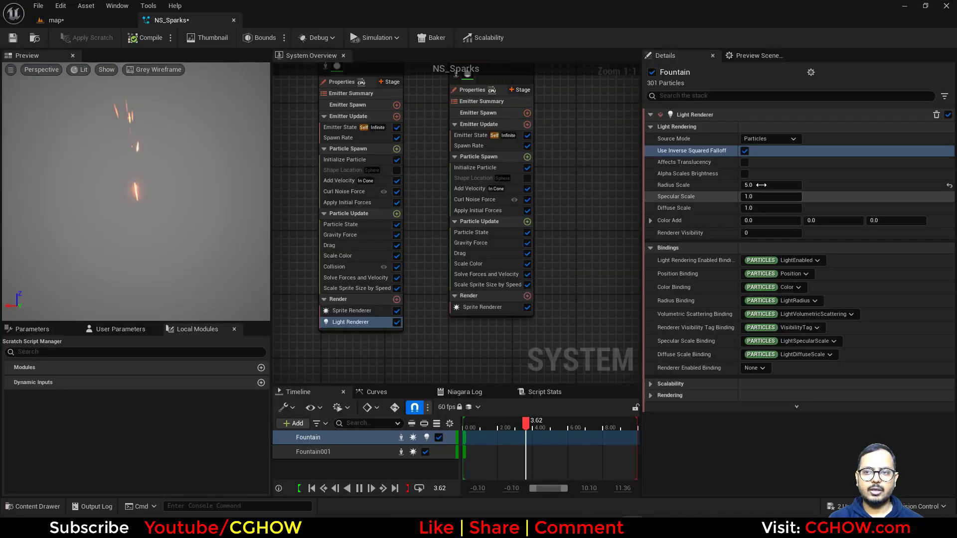
pyautogui.click(353, 311)
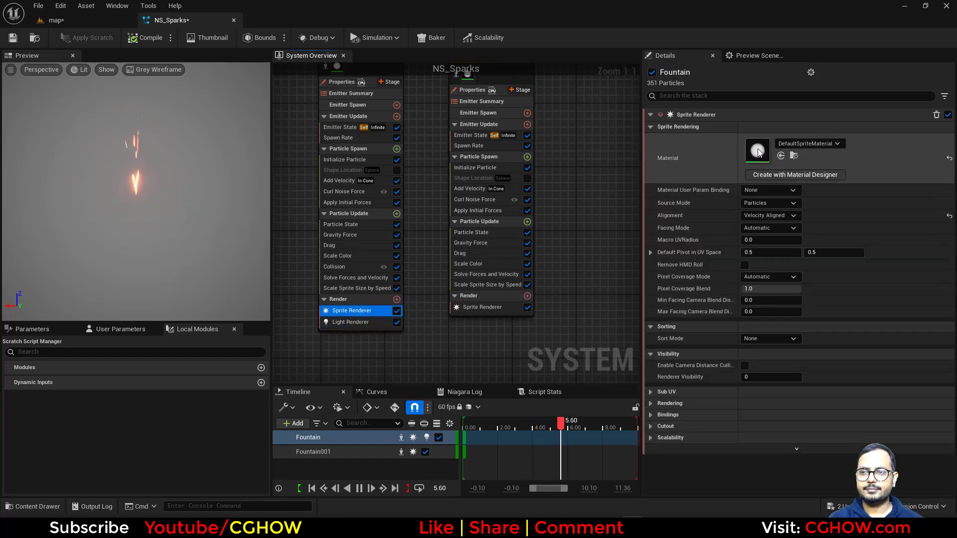
pyautogui.click(83, 23)
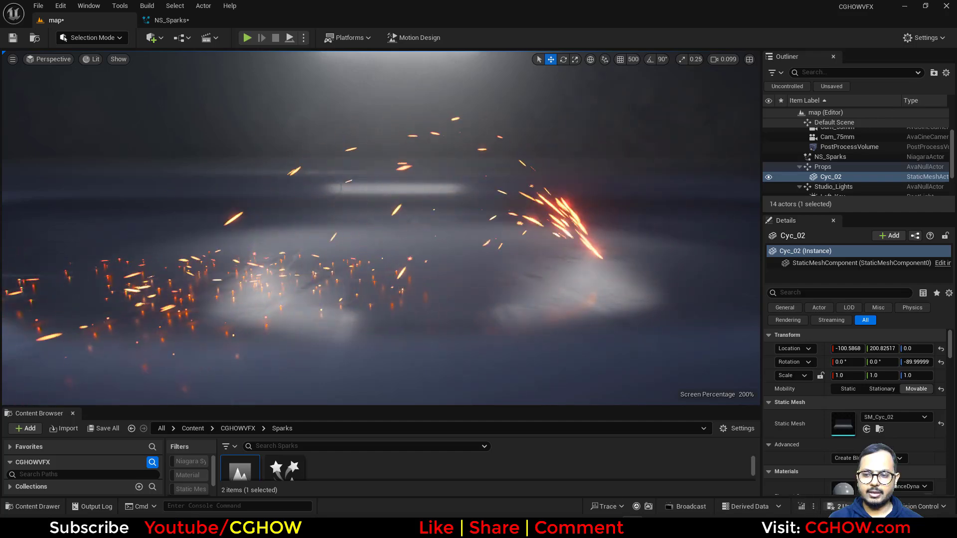
# Save all modified assets and create a material named m_Spark in the Sparks folder
pyautogui.hotkey('ctrl', 'shift', 's')
pyautogui.click(557, 377)
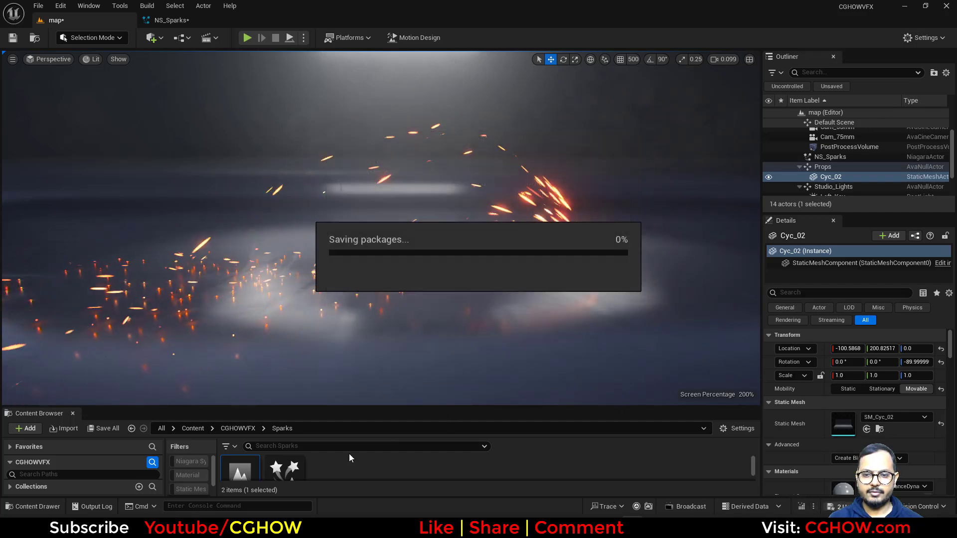
pyautogui.rightClick(378, 470)
pyautogui.click(416, 201)
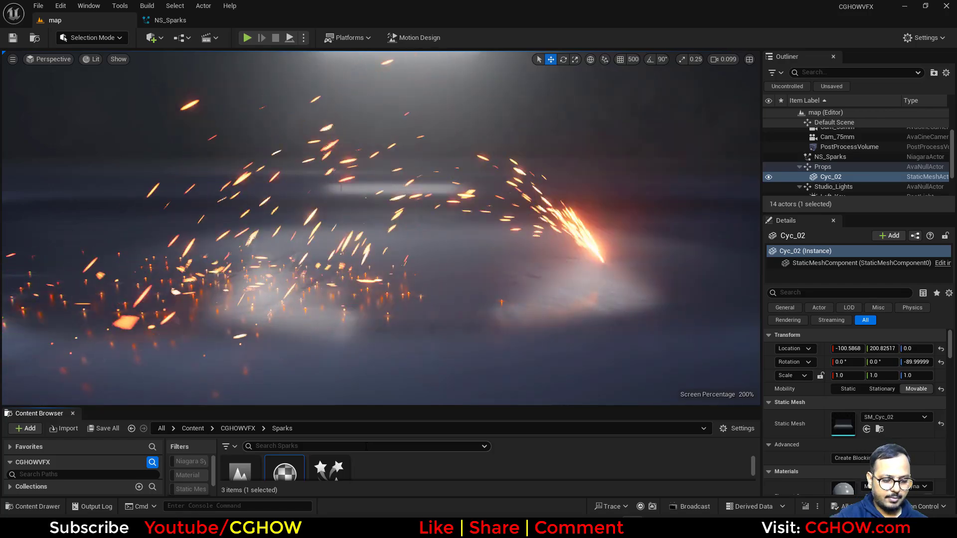
pyautogui.press('Return')
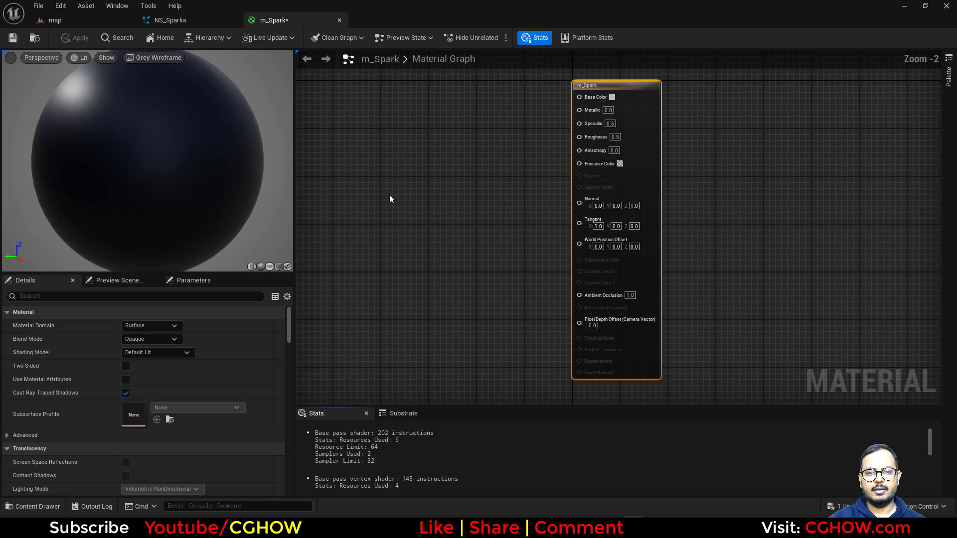
# Add a RadialGradientExponential node to the m_Spark material graph
pyautogui.moveTo(390, 195); pyautogui.dragTo(456, 206, button='right')
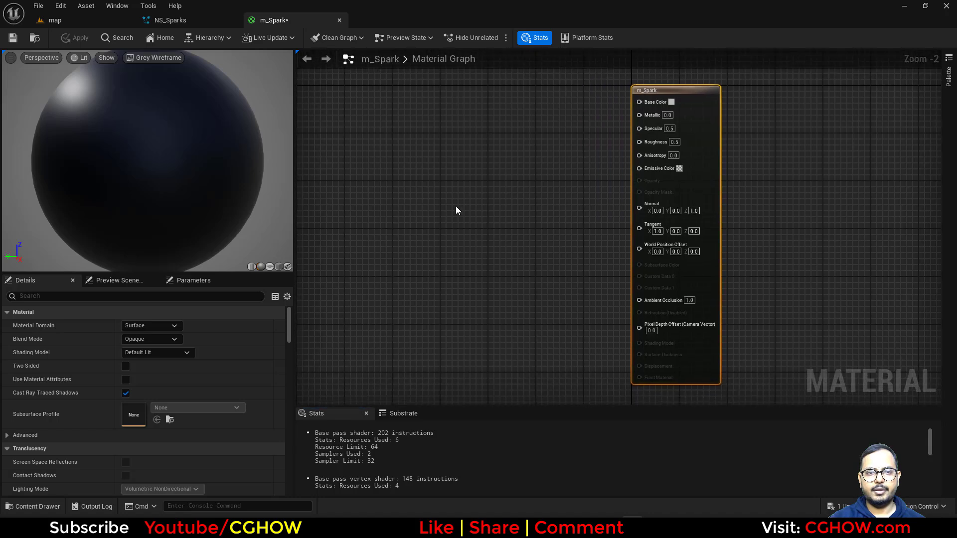
pyautogui.rightClick(380, 191)
pyautogui.write('rad')
pyautogui.click(424, 217)
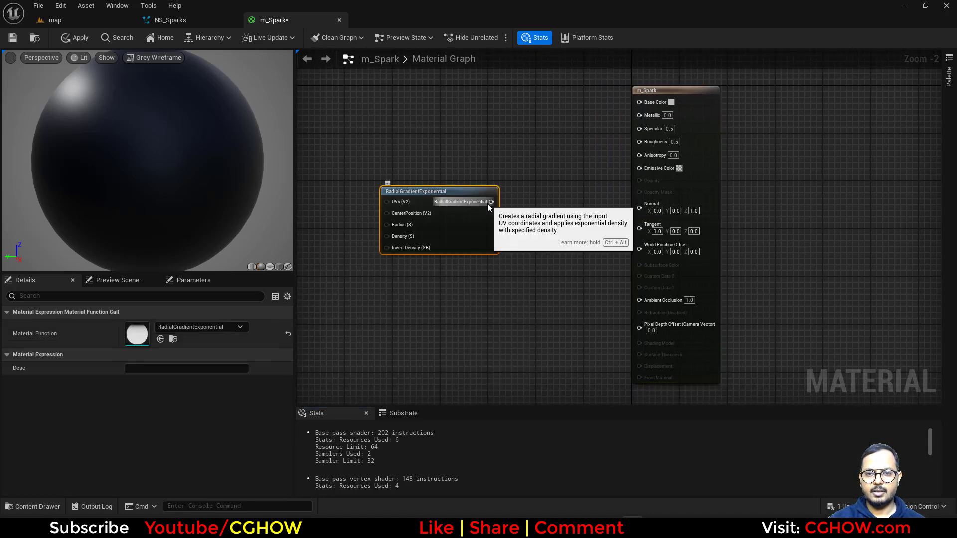
# Connect RadialGradientExponential to Emissive Color and set the material to Additive blend mode with Unlit shading
pyautogui.moveTo(491, 202); pyautogui.dragTo(639, 168)
pyautogui.click(647, 140)
pyautogui.click(150, 339)
pyautogui.click(134, 378)
pyautogui.click(149, 352)
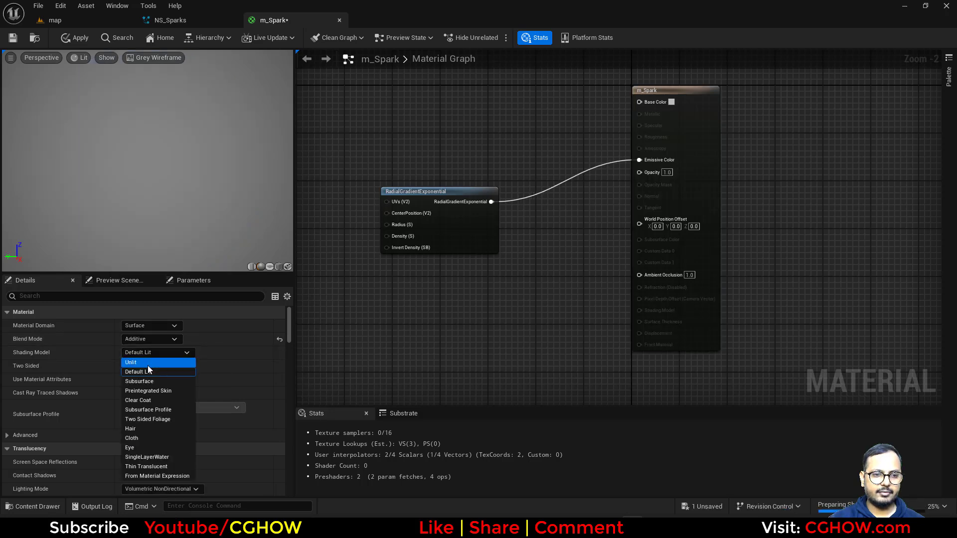
pyautogui.click(148, 366)
# Move the RadialGradientExponential node closer to the material inputs and preview it
pyautogui.moveTo(467, 226); pyautogui.dragTo(480, 195)
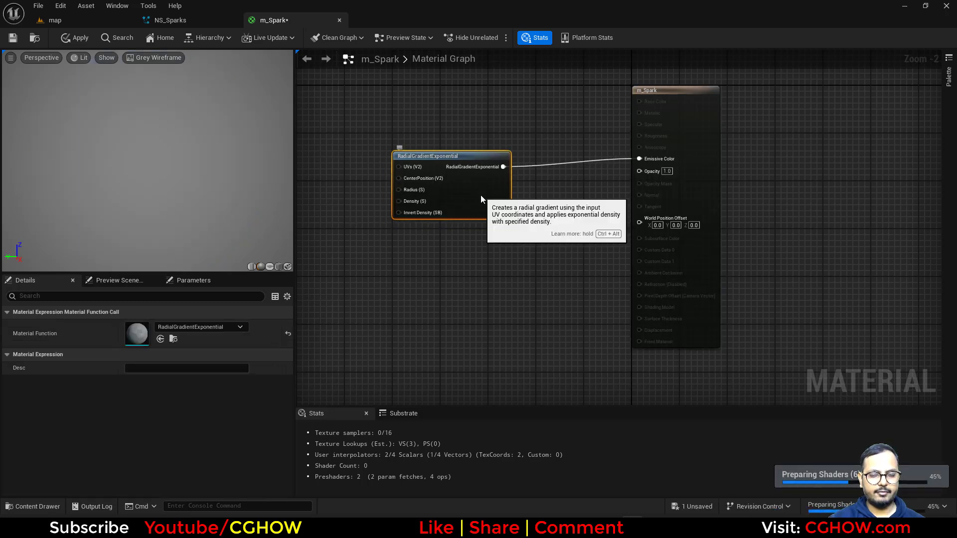
pyautogui.rightClick(480, 195)
pyautogui.click(523, 227)
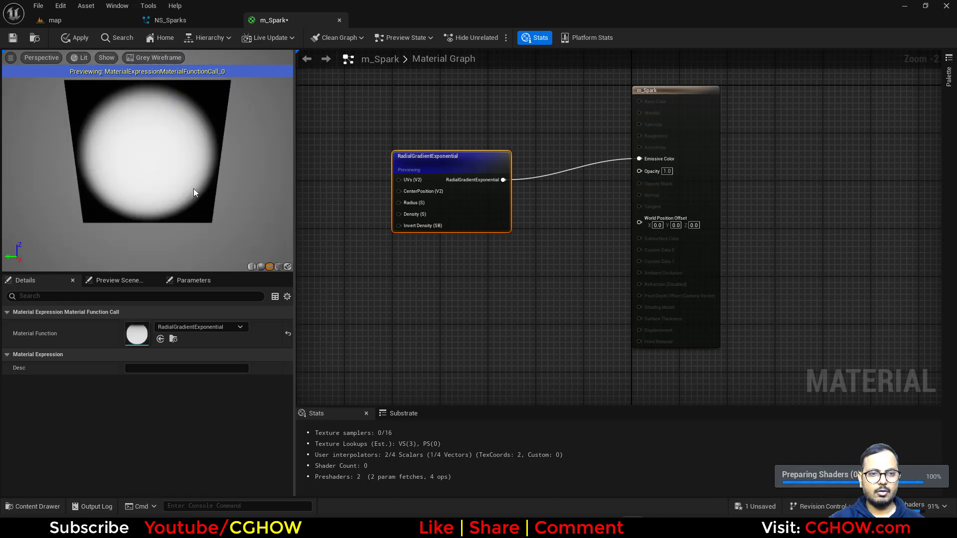
pyautogui.moveTo(191, 185); pyautogui.dragTo(190, 172)
# Add a constant of 10 and connect it to the Density input of RadialGradientExponential
pyautogui.moveTo(379, 237); pyautogui.dragTo(406, 248, button='right')
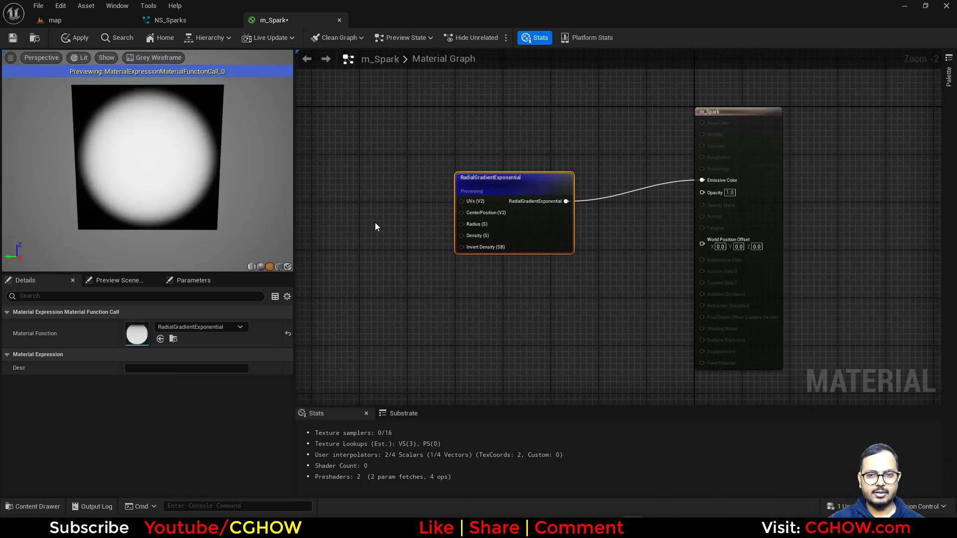
pyautogui.click(389, 232)
pyautogui.moveTo(471, 235); pyautogui.dragTo(472, 235)
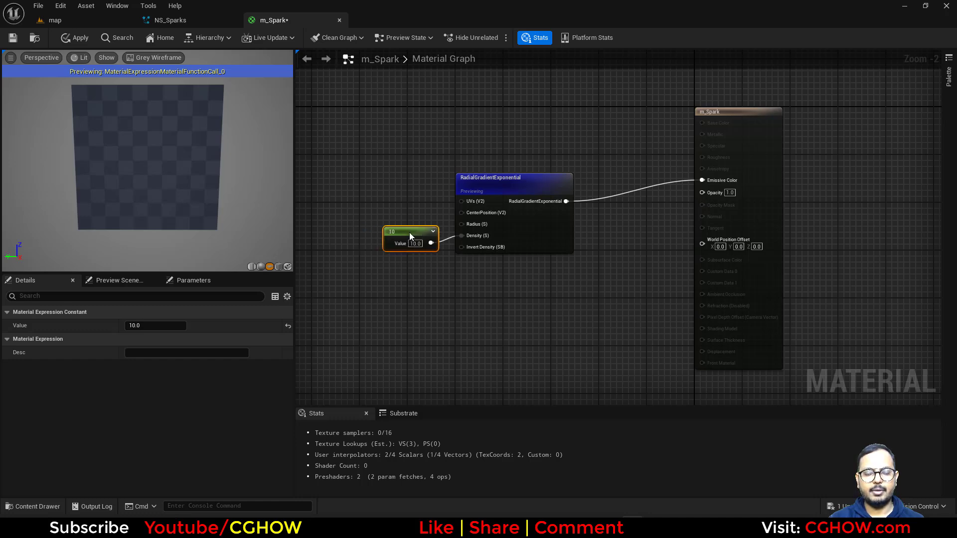
# Add a TexCoord node, connect it to a new Component Mask, and restrict the mask to the R channel
pyautogui.moveTo(405, 300); pyautogui.dragTo(434, 214, button='right')
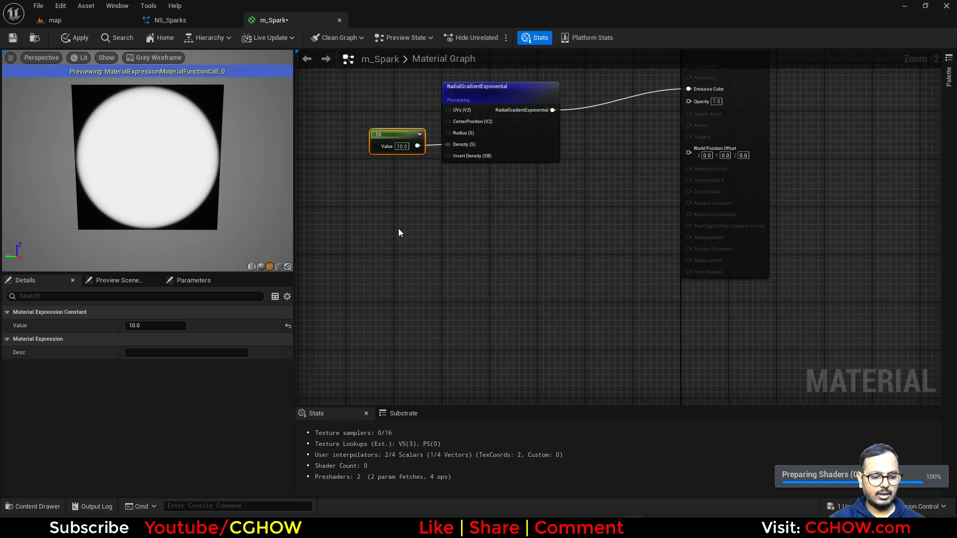
pyautogui.click(365, 212)
pyautogui.click(459, 211)
pyautogui.click(461, 210)
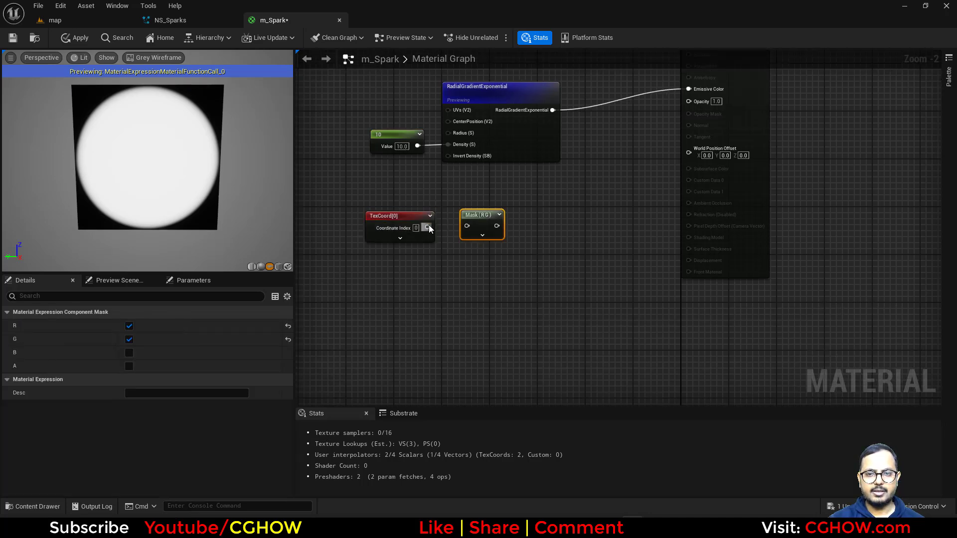
pyautogui.moveTo(427, 227); pyautogui.dragTo(468, 227)
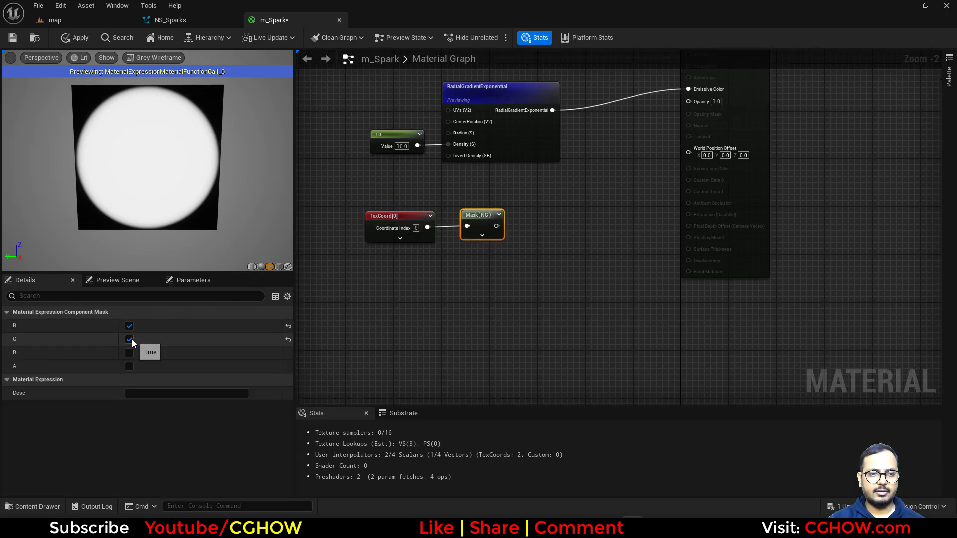
pyautogui.click(129, 339)
pyautogui.rightClick(471, 215)
pyautogui.click(504, 245)
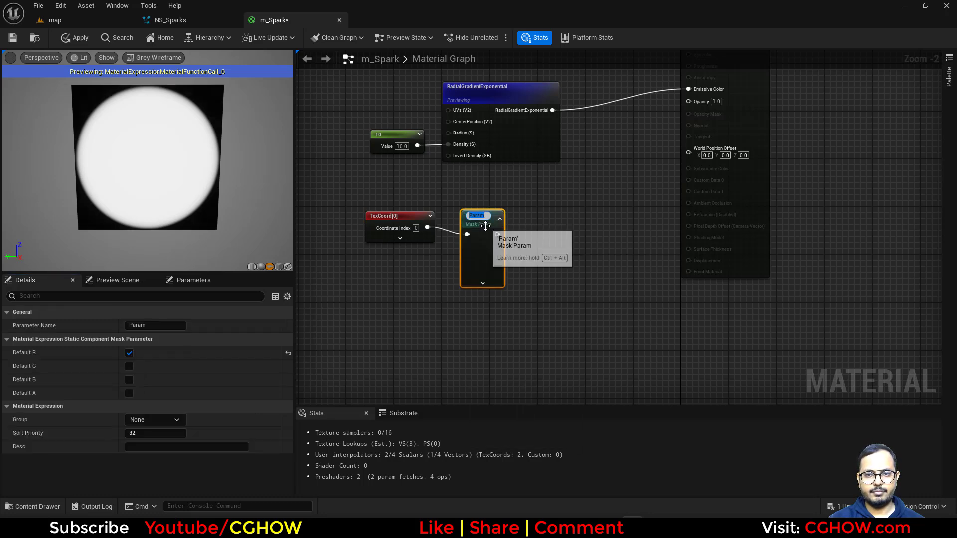
pyautogui.click(550, 235)
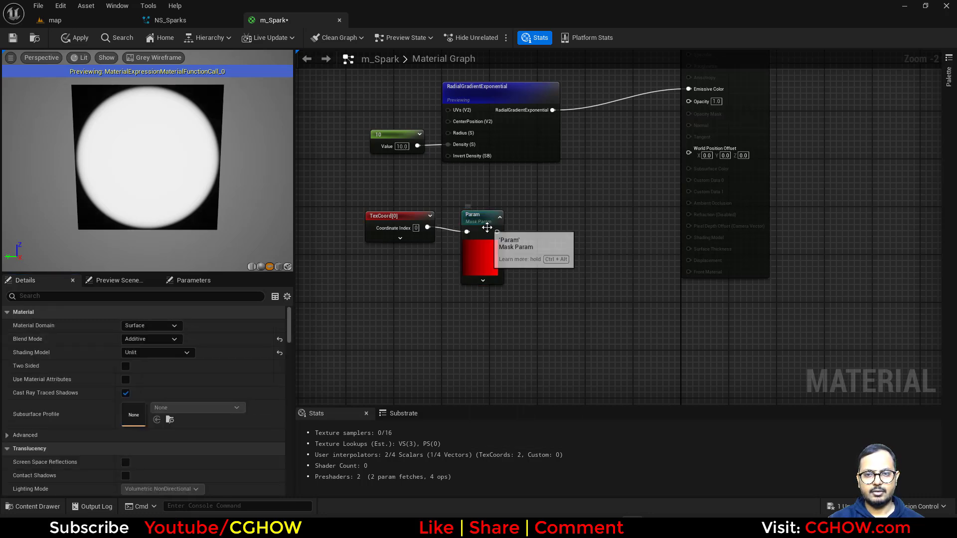
pyautogui.hotkey('ctrl', 's')
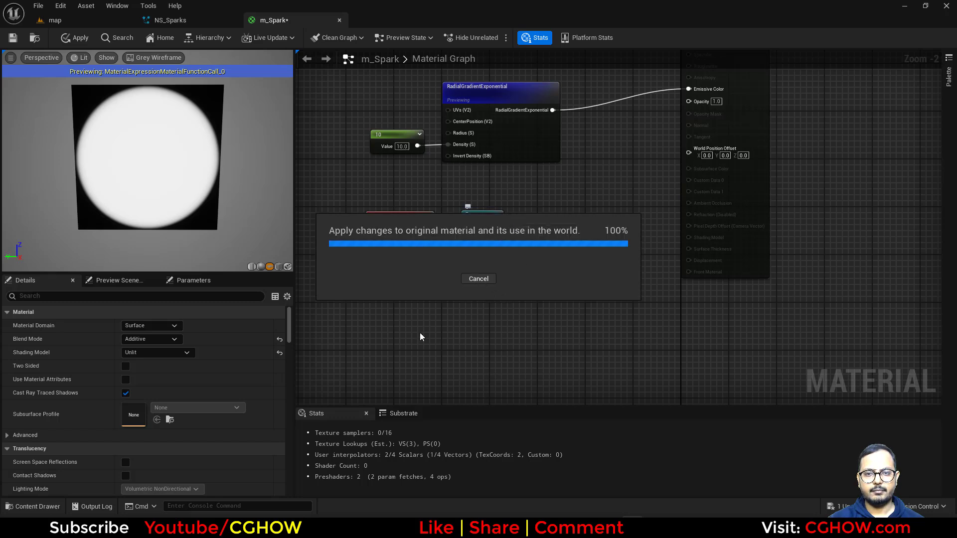
pyautogui.hotkey('ctrl', 'z')
# Preview the Mask (R) node and feed its output into a new Subtract node with B set to 0.5
pyautogui.rightClick(474, 219)
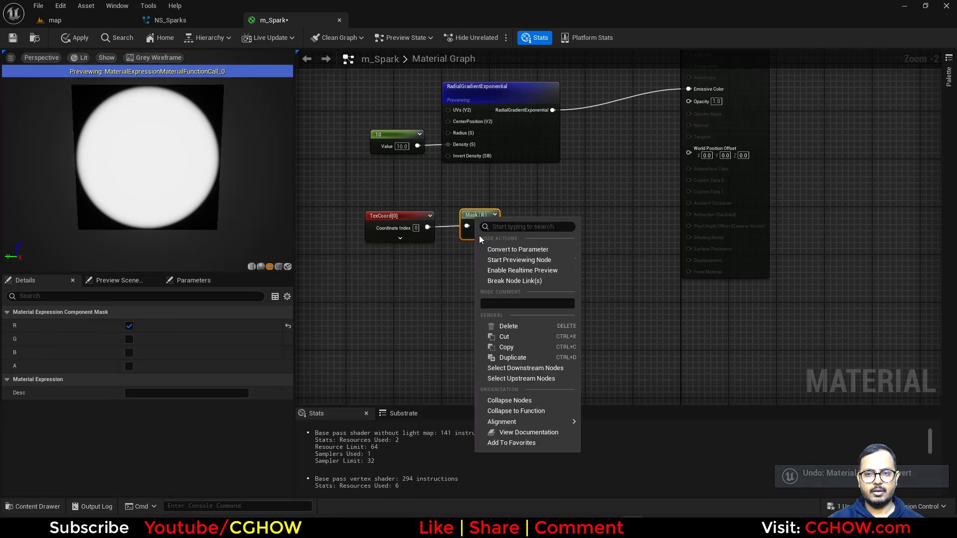
pyautogui.click(523, 260)
pyautogui.moveTo(456, 257); pyautogui.dragTo(432, 288, button='right')
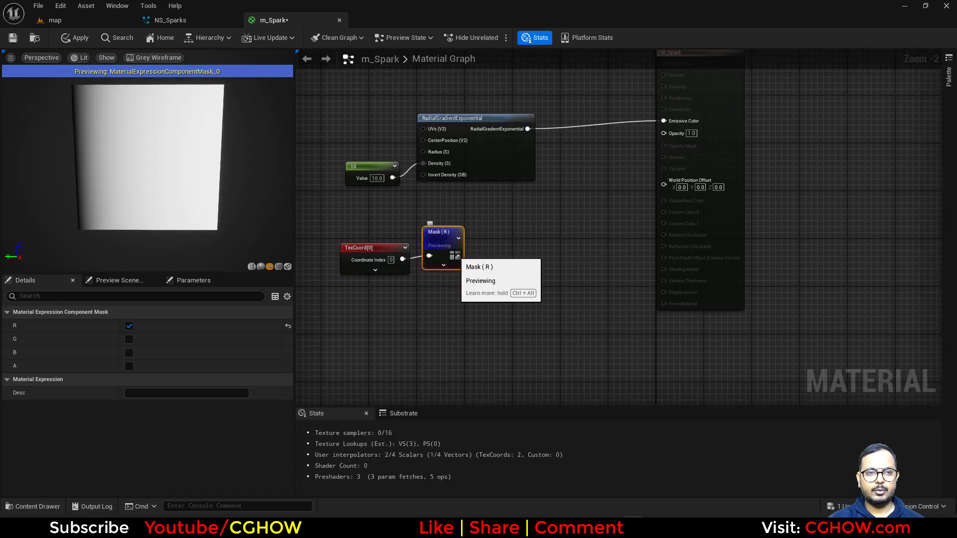
pyautogui.moveTo(461, 255); pyautogui.dragTo(481, 241)
pyautogui.write('-')
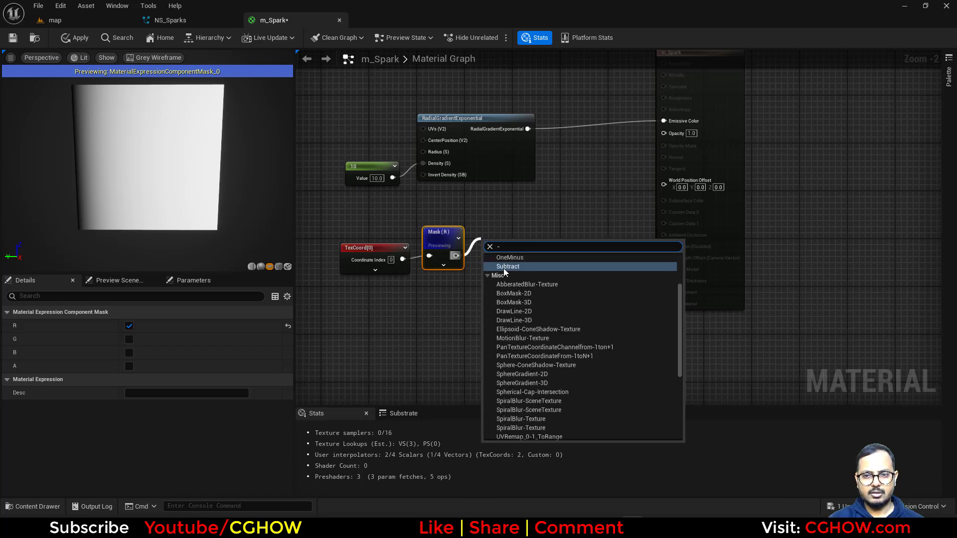
pyautogui.click(505, 267)
pyautogui.write('0.5')
pyautogui.press('Return')
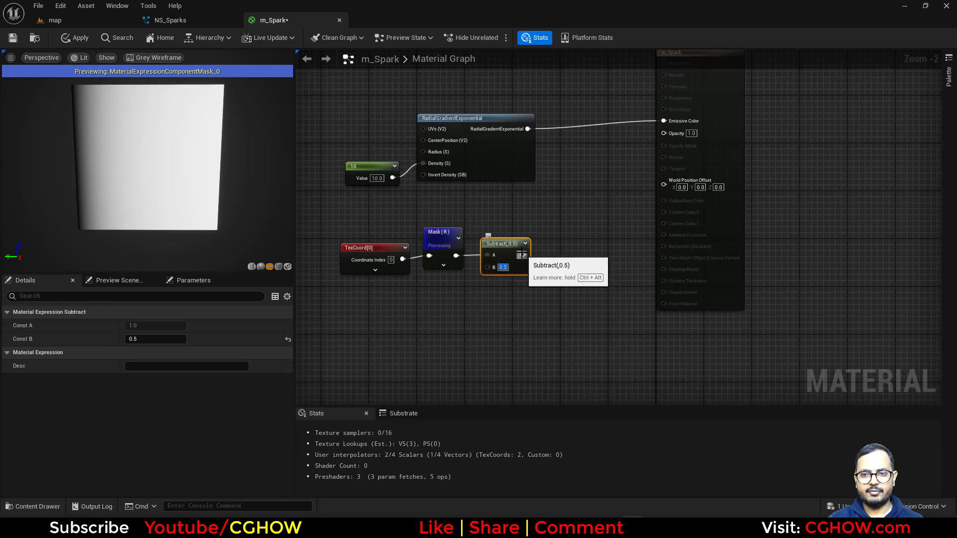
# Add an Abs node after the Subtract node and preview it
pyautogui.moveTo(546, 248); pyautogui.dragTo(546, 247)
pyautogui.write('abs')
pyautogui.click(569, 292)
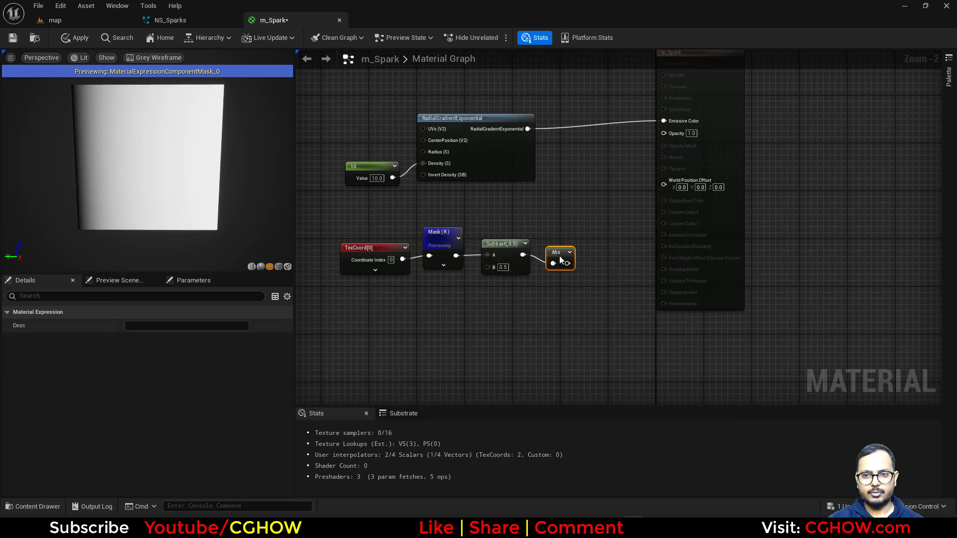
pyautogui.rightClick(559, 256)
pyautogui.click(586, 287)
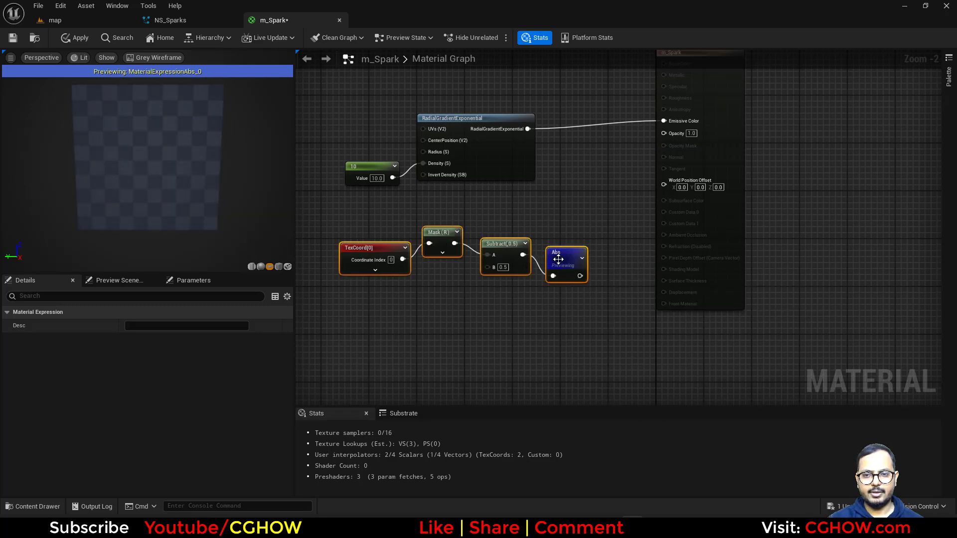
# Feed the Abs output into a new Step node's Y input, set X to 0.5, and preview the Step node
pyautogui.moveTo(558, 259); pyautogui.dragTo(486, 252)
pyautogui.write('st')
pyautogui.click(507, 279)
pyautogui.rightClick(501, 263)
pyautogui.click(503, 325)
pyautogui.write('0.5')
pyautogui.press('Return')
pyautogui.rightClick(501, 262)
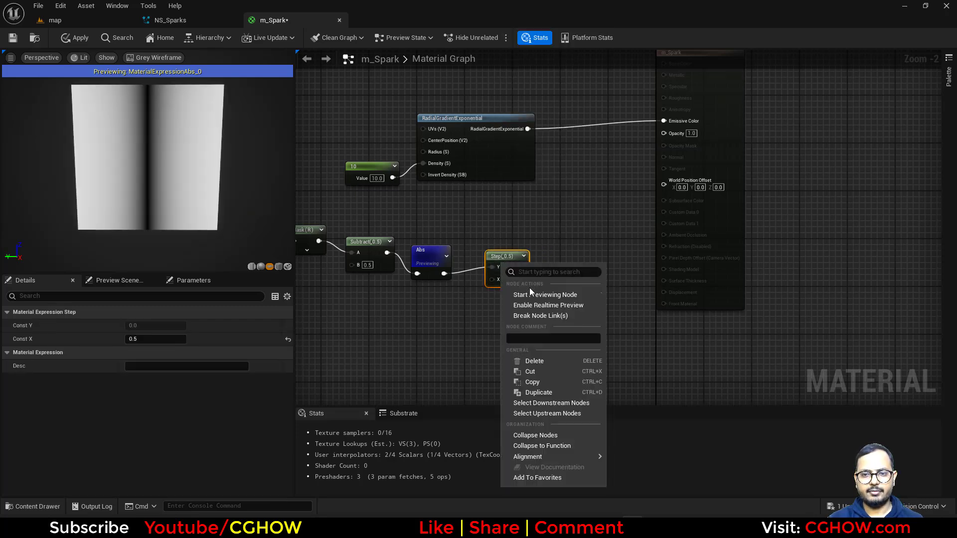
pyautogui.click(531, 292)
# Reroute the Abs output to the Step node's X input and set Y to 0.5, then to 0.25
pyautogui.moveTo(423, 296); pyautogui.dragTo(452, 340, button='right')
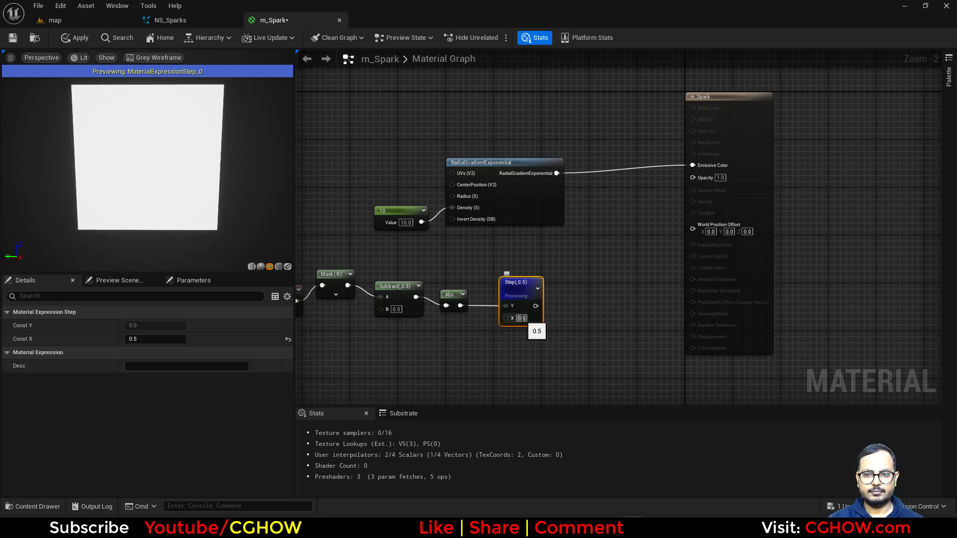
pyautogui.keyDown('ctrl'); pyautogui.moveTo(503, 307); pyautogui.dragTo(511, 319); pyautogui.keyUp('ctrl')
pyautogui.click(521, 307)
pyautogui.write('0.5')
pyautogui.press('Return')
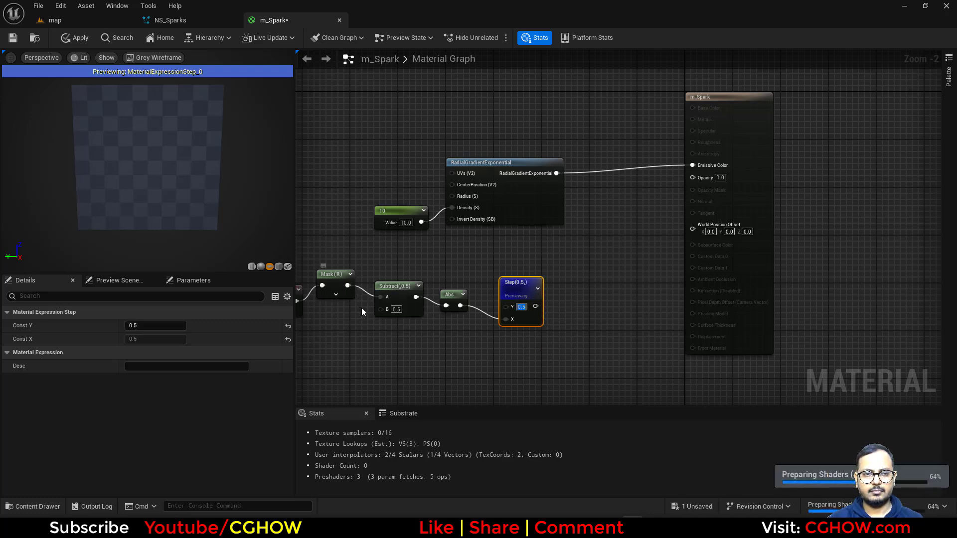
pyautogui.write('0.25')
pyautogui.press('Return')
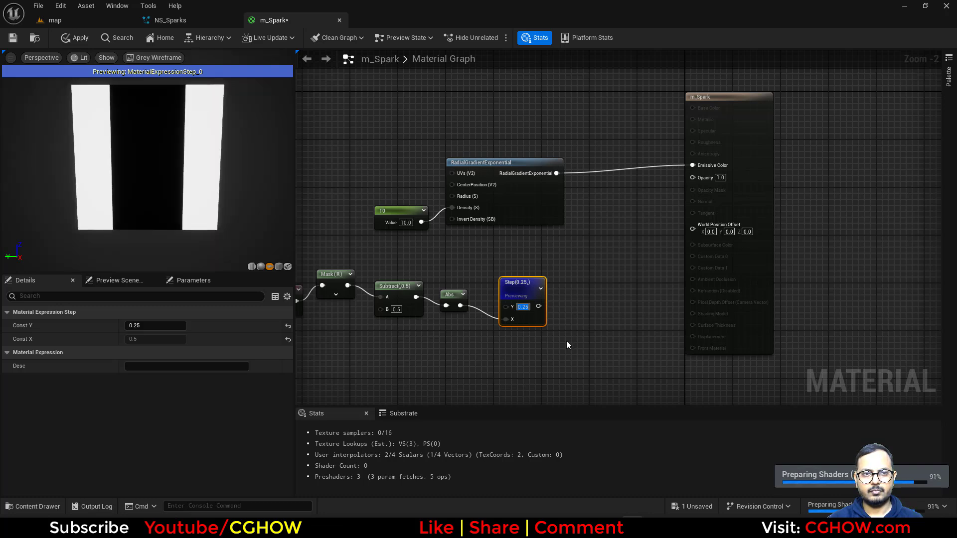
# Add a OneMinus node after the Step node and preview the inverted band
pyautogui.click(566, 289)
pyautogui.press('o')
pyautogui.click(563, 289)
pyautogui.moveTo(540, 305); pyautogui.dragTo(567, 307)
pyautogui.rightClick(573, 297)
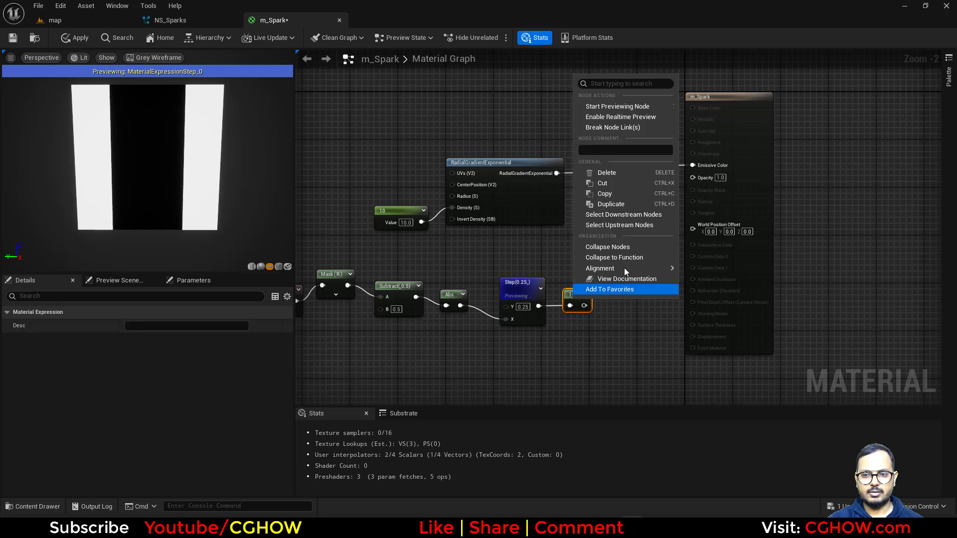
pyautogui.click(602, 106)
# Multiply the RadialGradientExponential output by the OneMinus output and preview the Multiply node
pyautogui.moveTo(555, 259); pyautogui.dragTo(496, 280, button='right')
pyautogui.press('m')
pyautogui.click(534, 259)
pyautogui.moveTo(536, 336); pyautogui.dragTo(497, 193)
pyautogui.rightClick(552, 261)
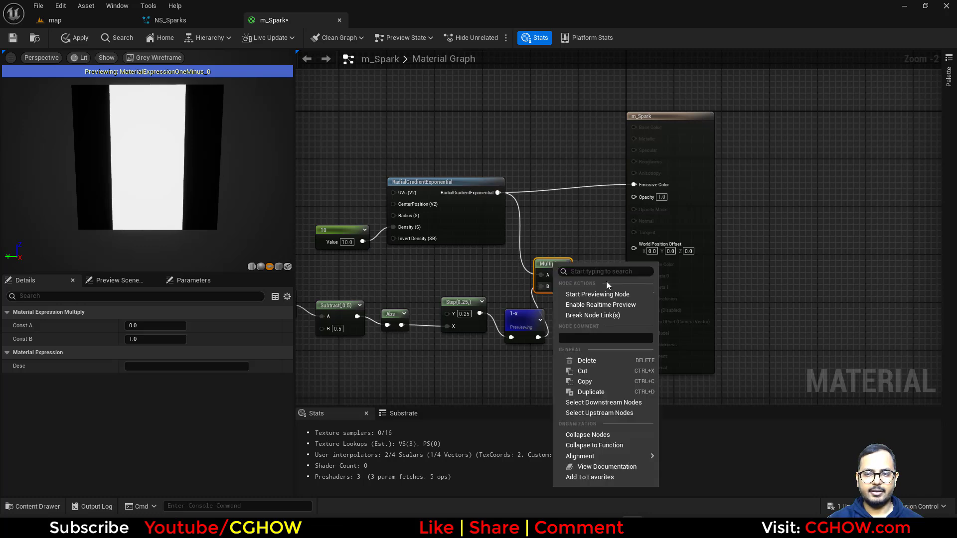
pyautogui.click(597, 294)
pyautogui.moveTo(548, 263); pyautogui.dragTo(562, 223)
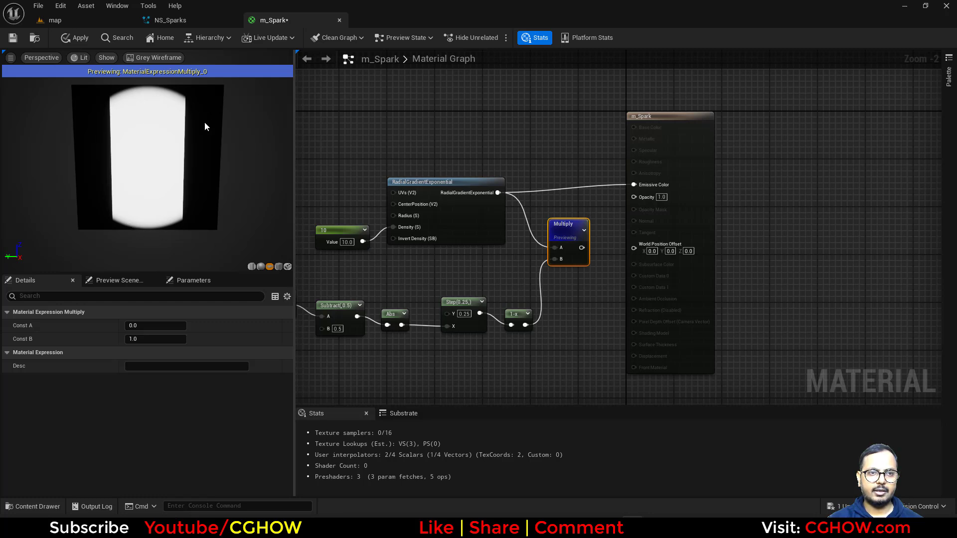
pyautogui.moveTo(353, 250); pyautogui.dragTo(384, 254, button='right')
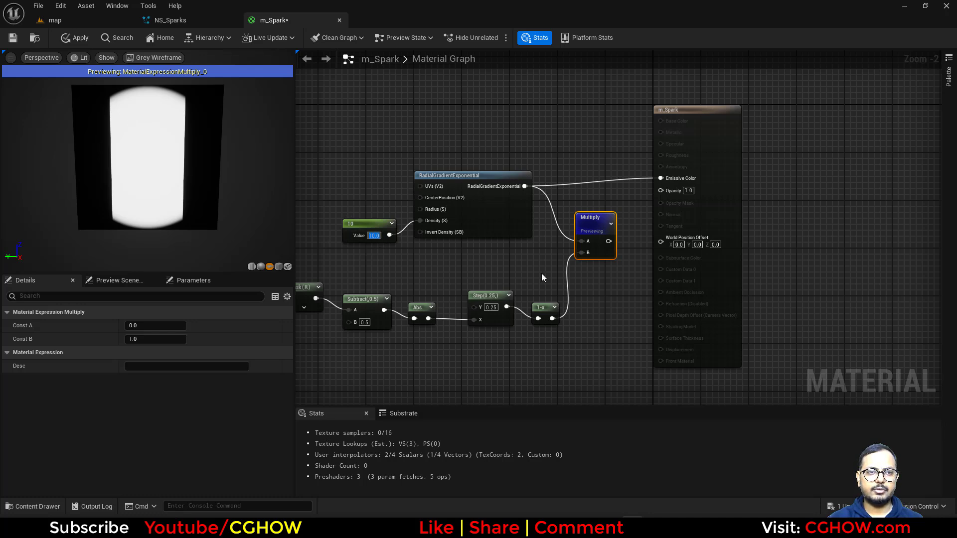
pyautogui.moveTo(541, 274); pyautogui.dragTo(501, 323, button='right')
pyautogui.moveTo(415, 258); pyautogui.dragTo(457, 265, button='right')
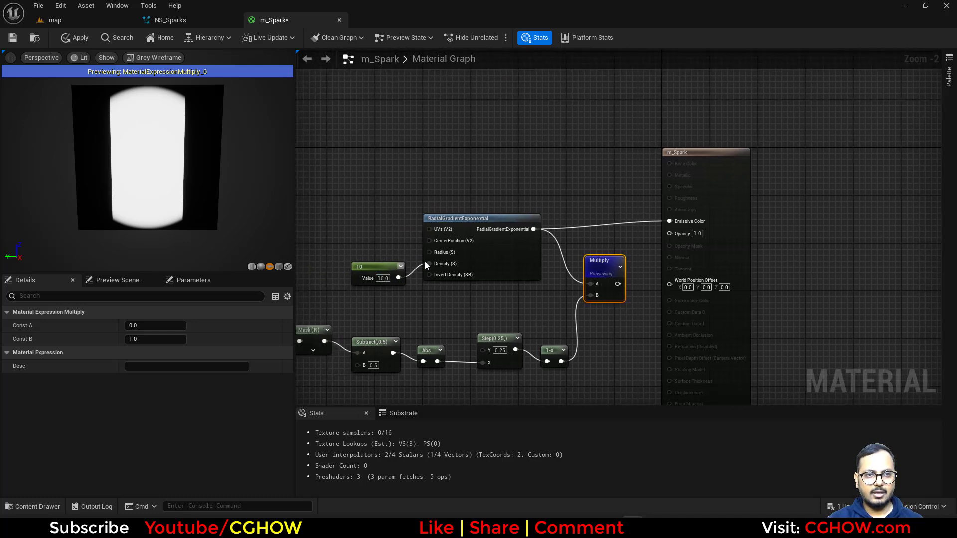
# Add a Particle Color node above the gradient and connect its RGB output to Emissive Color
pyautogui.moveTo(594, 261); pyautogui.dragTo(555, 279, button='right')
pyautogui.rightClick(479, 165)
pyautogui.write('particle')
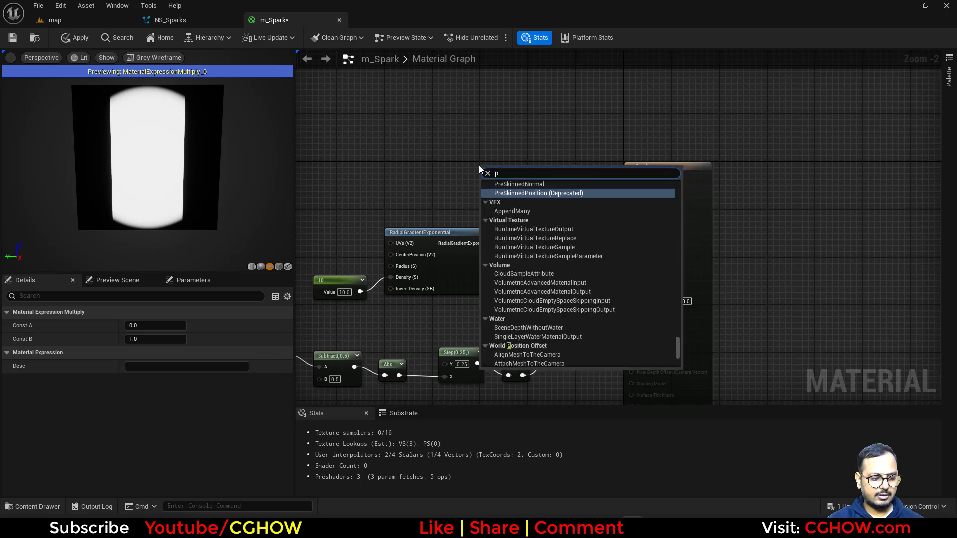
pyautogui.click(510, 198)
pyautogui.moveTo(522, 187); pyautogui.dragTo(630, 235)
pyautogui.moveTo(492, 193); pyautogui.dragTo(451, 129)
# Multiply the Particle Color alpha by the spark shape, connect the product to Opacity, and apply the material
pyautogui.press('m')
pyautogui.click(538, 208)
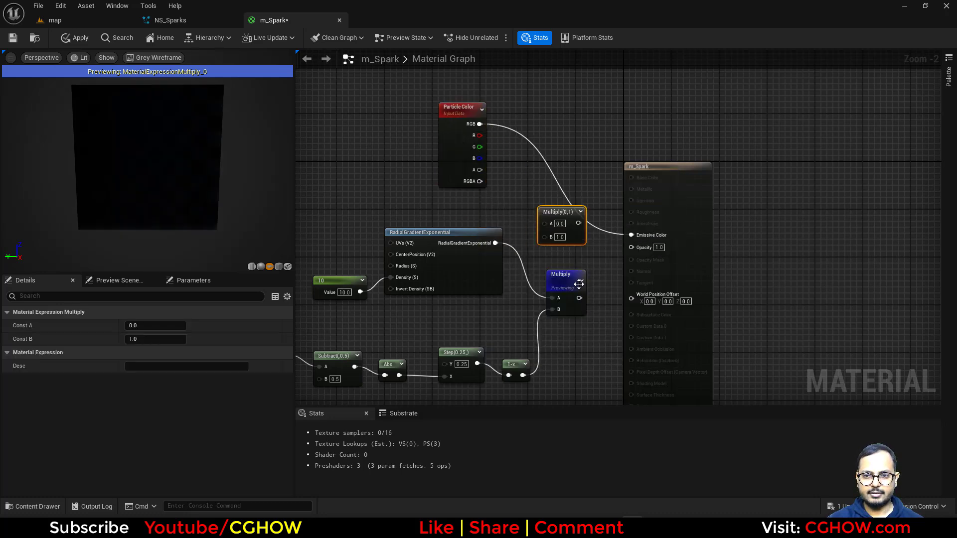
pyautogui.moveTo(579, 298); pyautogui.dragTo(577, 279)
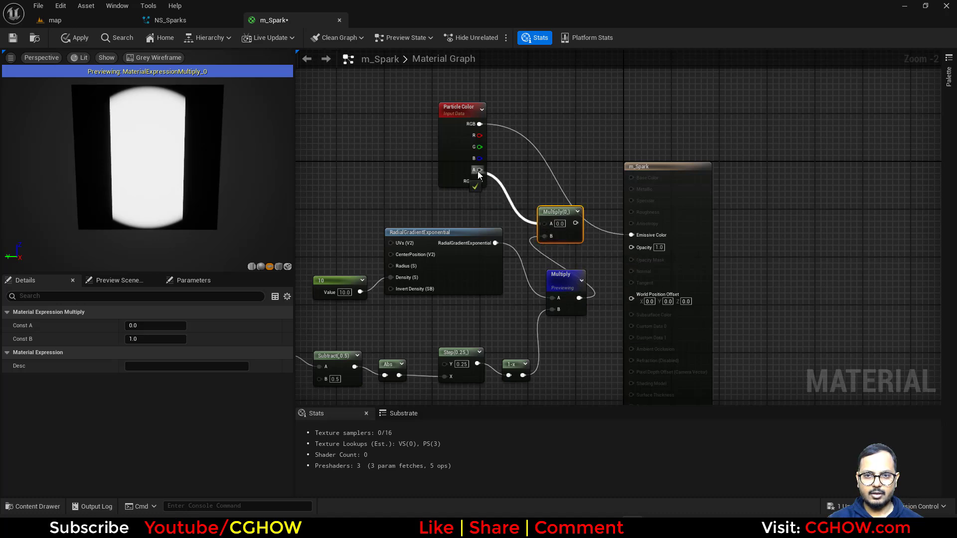
pyautogui.moveTo(479, 173); pyautogui.dragTo(479, 172)
pyautogui.moveTo(629, 246); pyautogui.dragTo(631, 248)
pyautogui.click(77, 38)
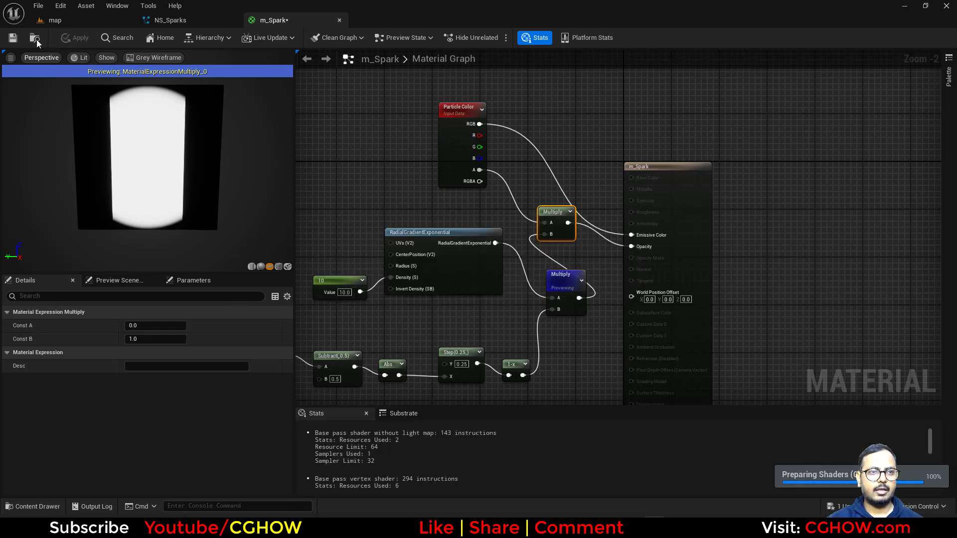
# Assign m_Spark to the Sprite Renderers of the Fountain and Fountain001 emitters in NS_Sparks and check the level
pyautogui.click(165, 19)
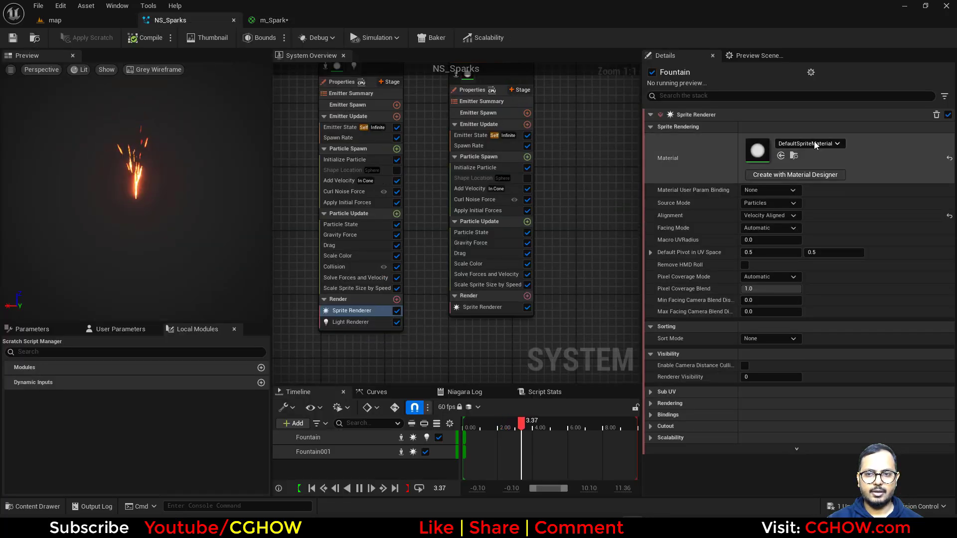
pyautogui.click(780, 156)
pyautogui.click(483, 307)
pyautogui.click(780, 156)
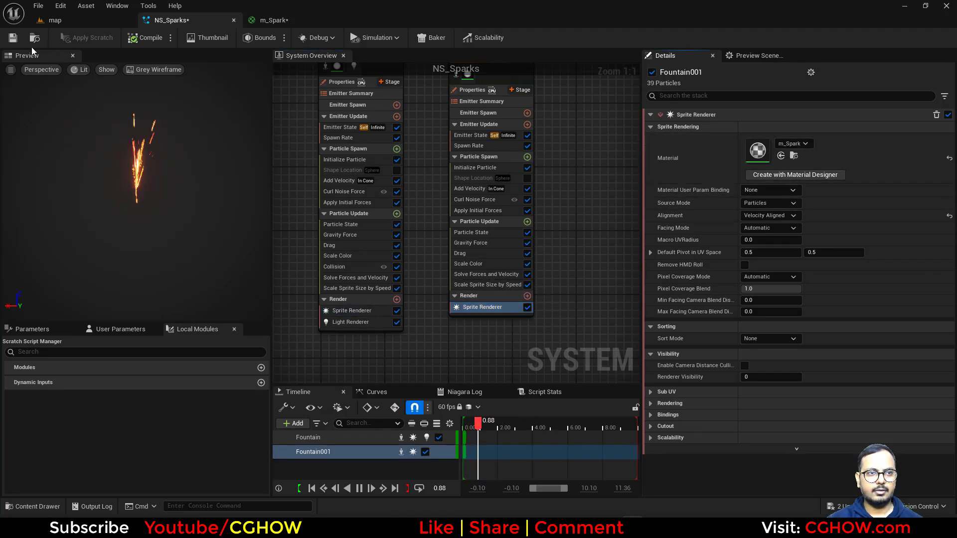
pyautogui.moveTo(416, 117); pyautogui.dragTo(431, 196, button='right')
pyautogui.click(73, 21)
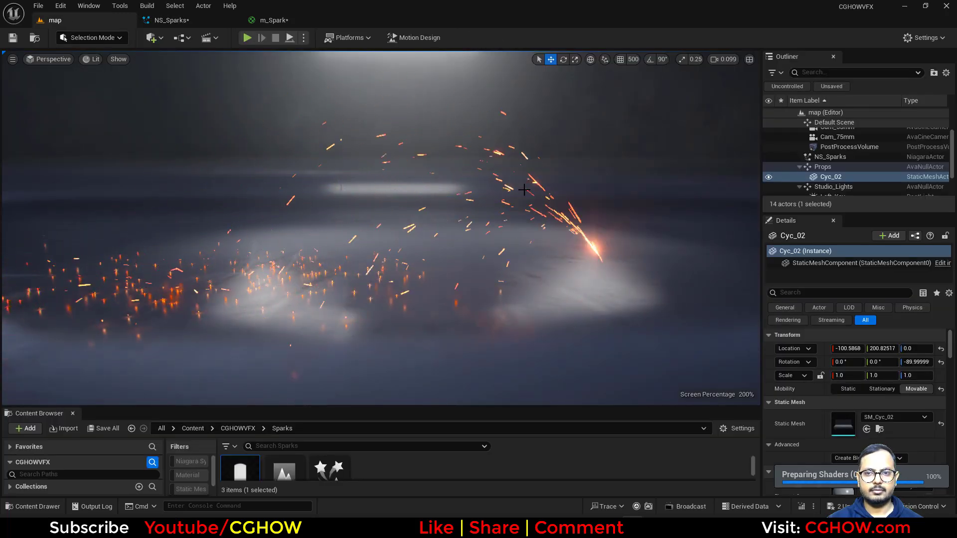
# Review the Fountain emitter's sprite size, set Fountain001's Uniform Sprite Size Max to 3.0, and check the sparks in the level
pyautogui.click(169, 21)
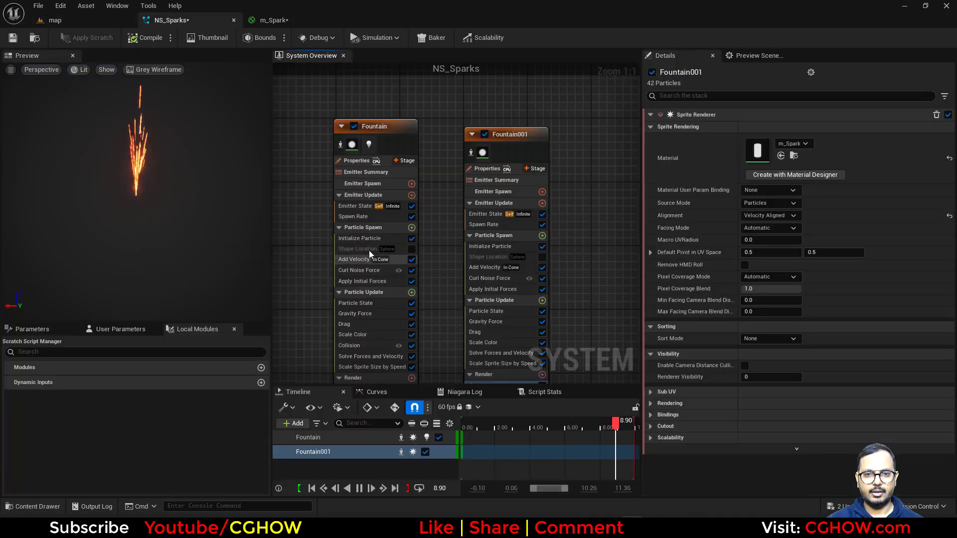
pyautogui.click(359, 238)
pyautogui.click(770, 350)
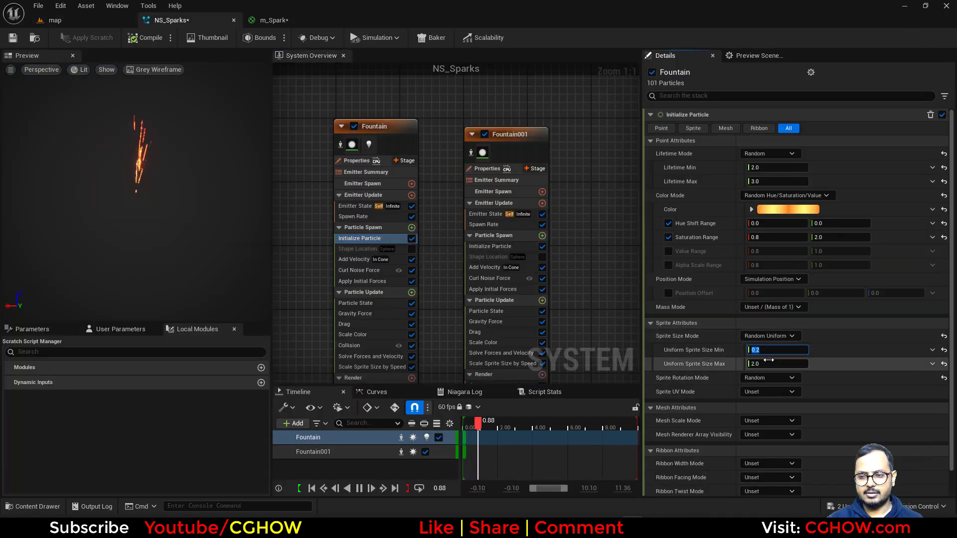
pyautogui.click(489, 246)
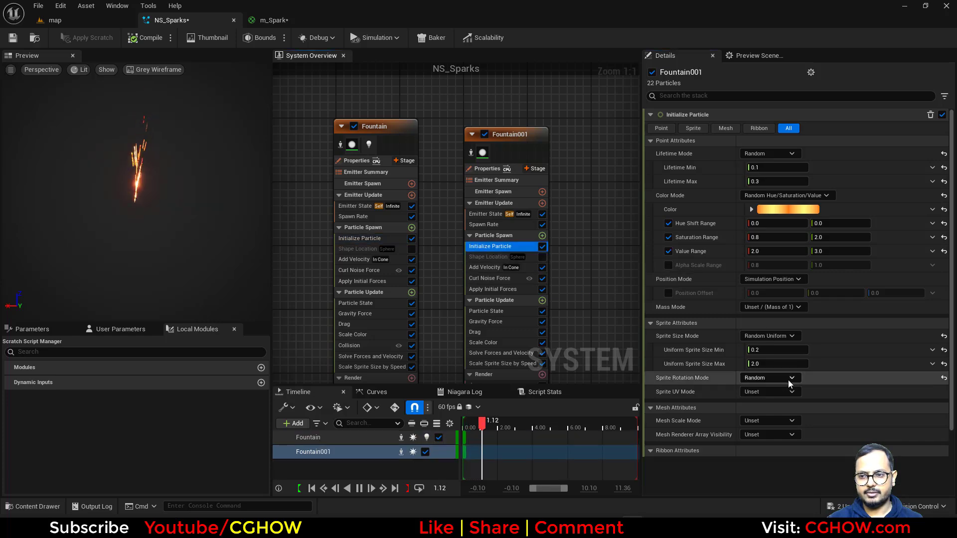
pyautogui.click(73, 19)
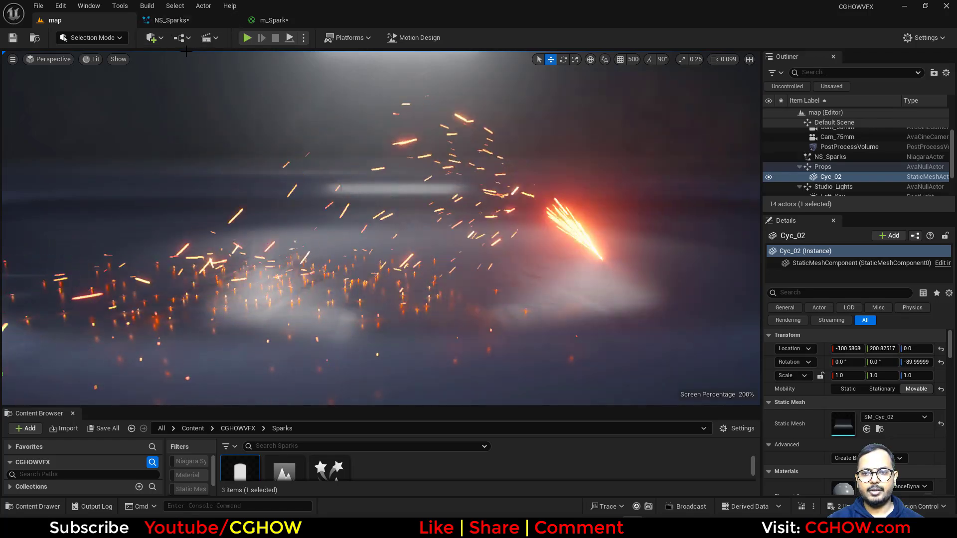
# Isolate the Fountain001 emitter in NS_Sparks to examine where its sparks originate, and compare with the m_Spark material's shape
pyautogui.click(177, 21)
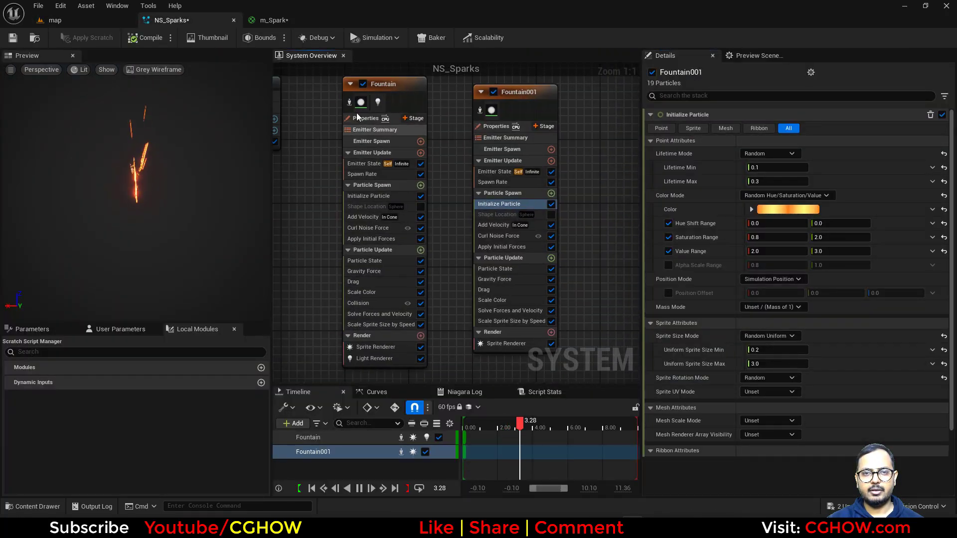
pyautogui.click(480, 109)
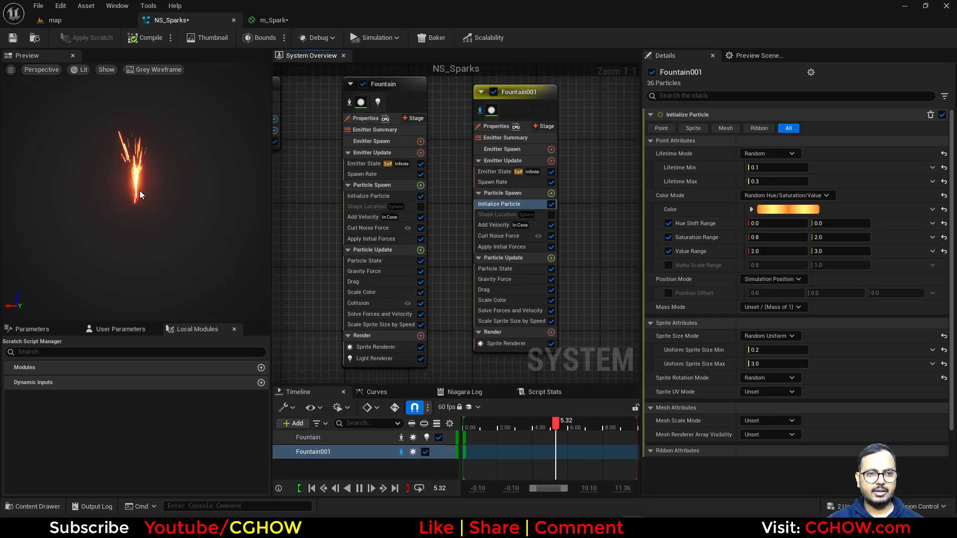
pyautogui.click(282, 20)
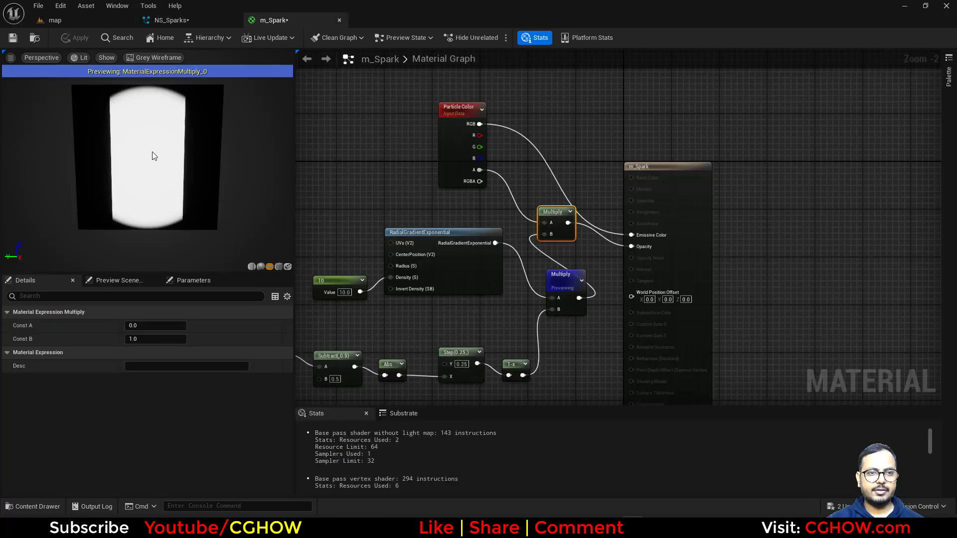
# Set the Default Pivot in UV Space to 0.5, 1.0 on the Fountain001 and Fountain Sprite Renderers and check the level
pyautogui.click(175, 22)
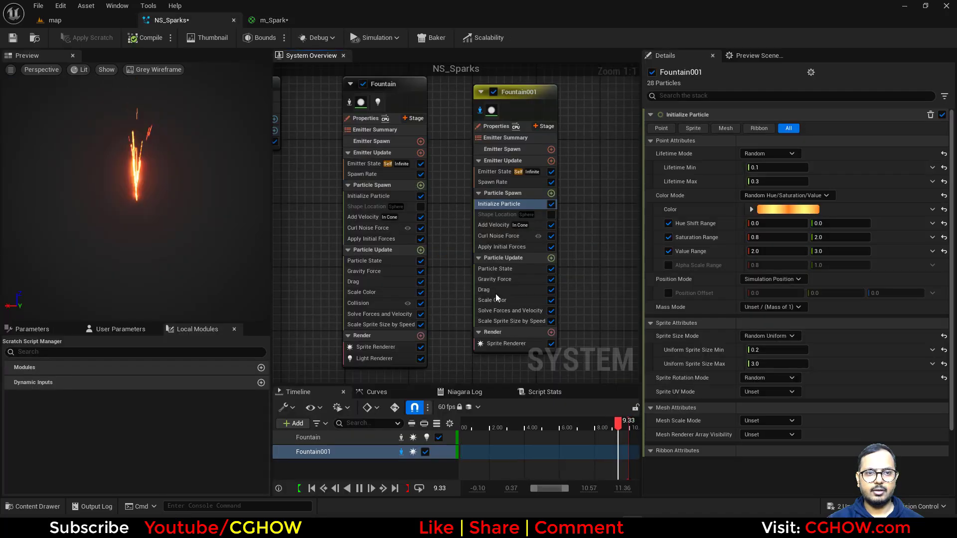
pyautogui.click(506, 344)
pyautogui.click(818, 253)
pyautogui.write('1')
pyautogui.press('Return')
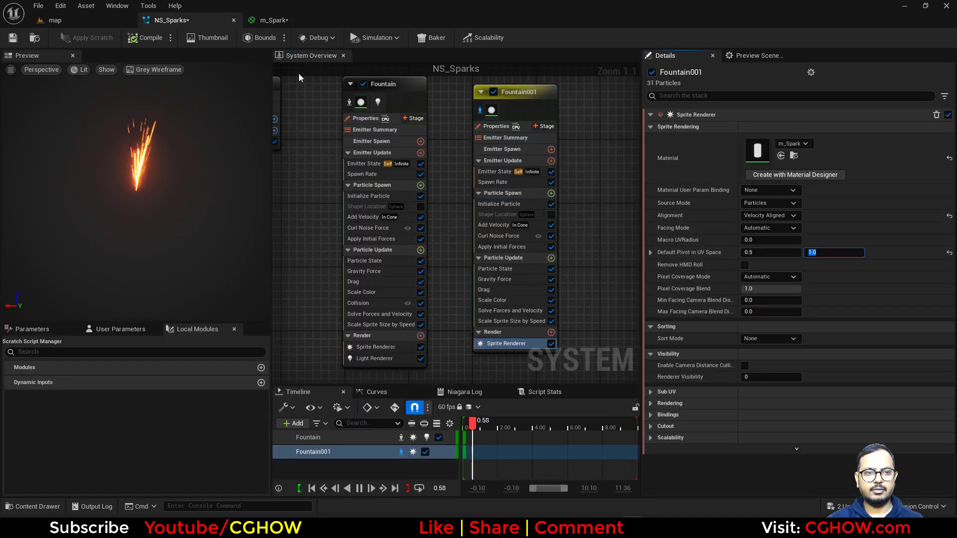
pyautogui.click(379, 348)
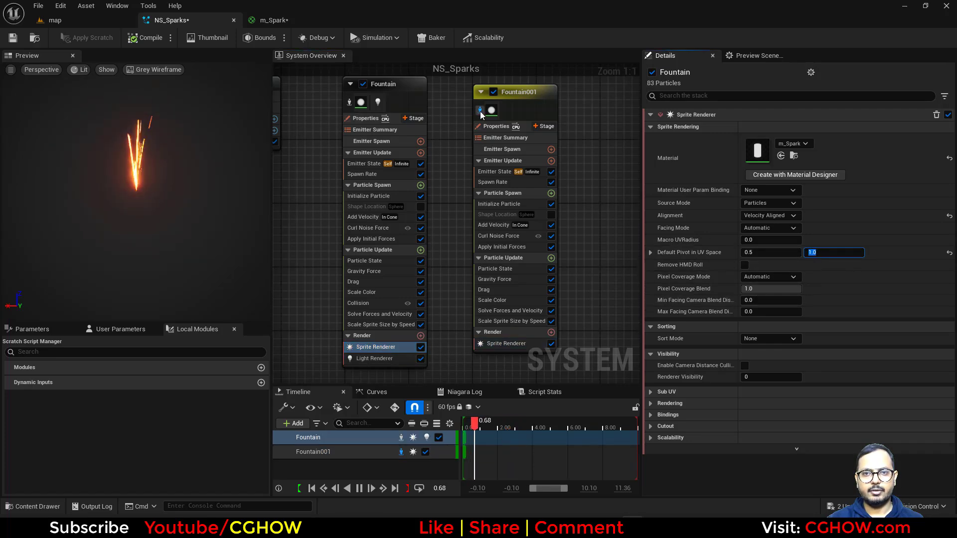
pyautogui.click(78, 22)
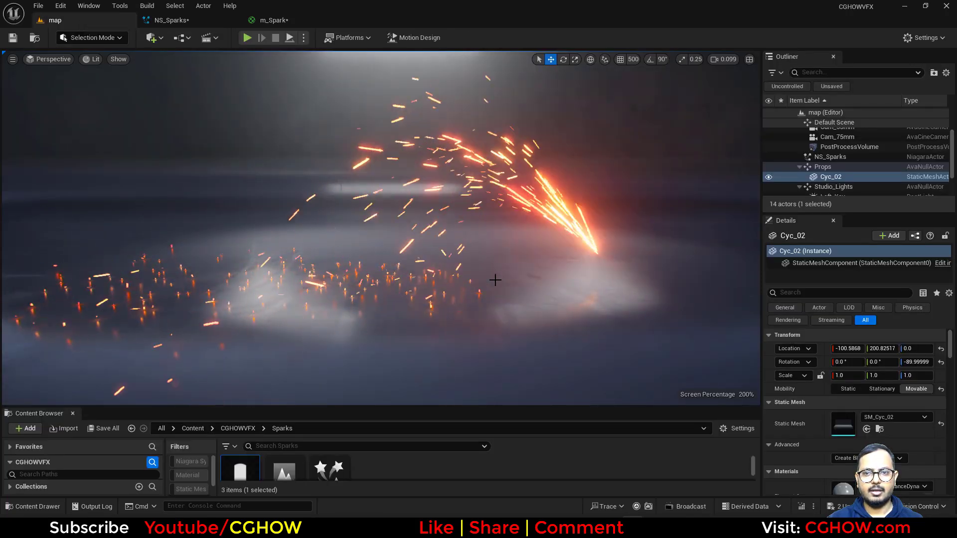